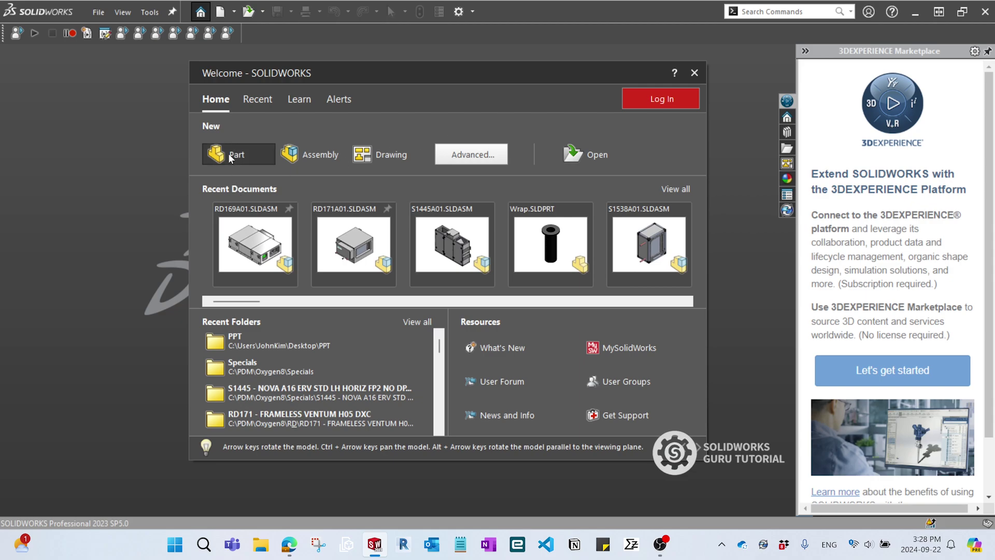
Create a new part document and set its units to MMGS (millimeter, gram, second)
click(228, 153)
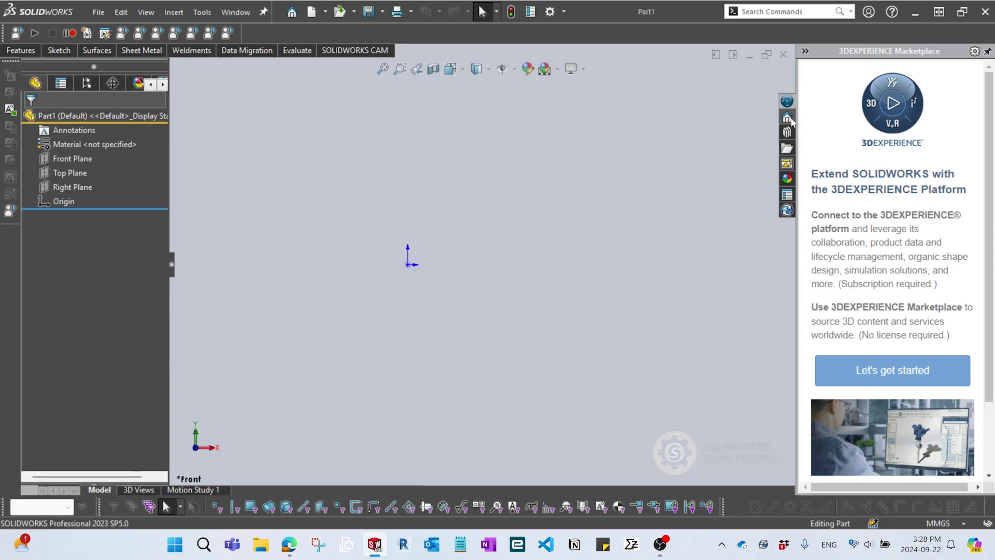
click(788, 118)
click(939, 524)
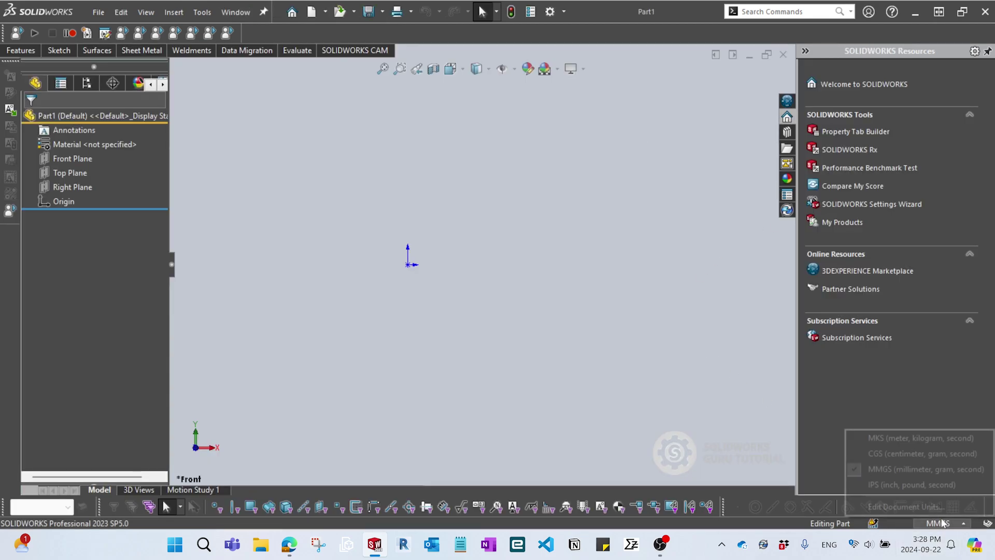
click(932, 468)
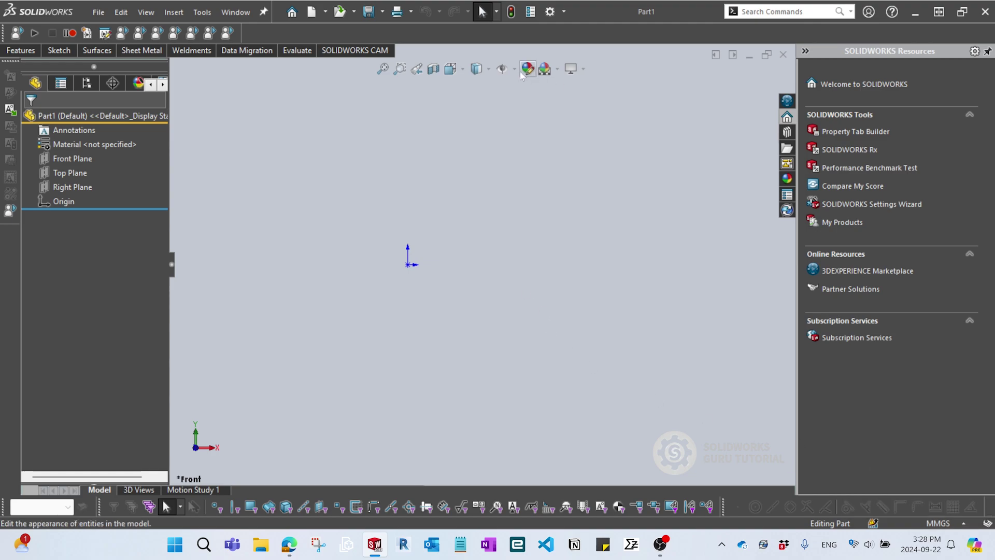
Sketch a hexagon centred on the origin on the Front Plane and dimension the distance between its horizontal sides as 10 mm
click(71, 159)
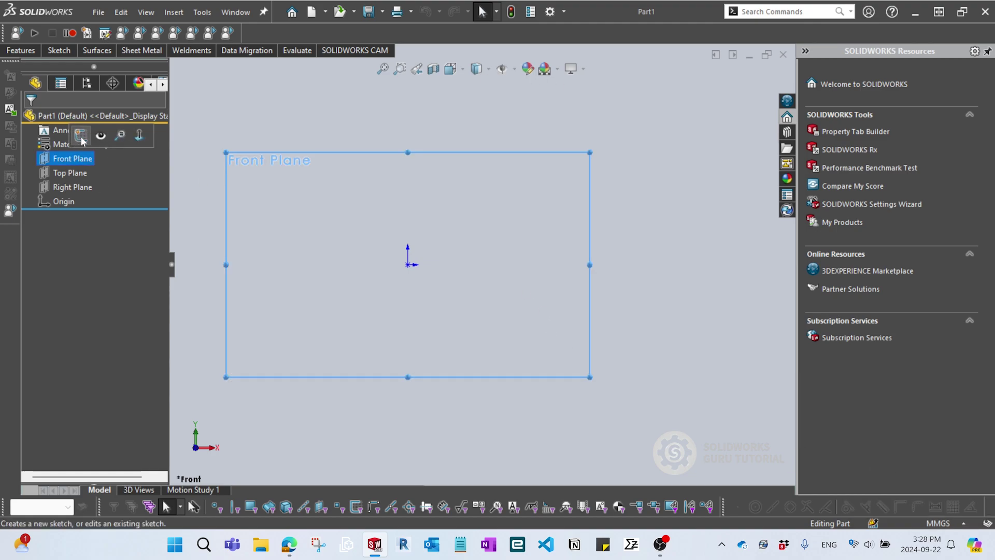
click(81, 135)
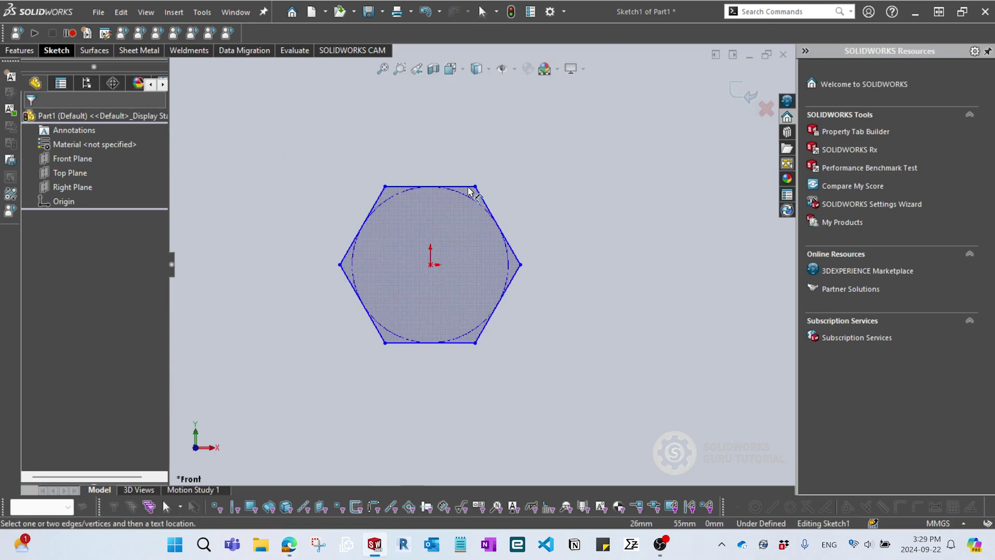
click(468, 187)
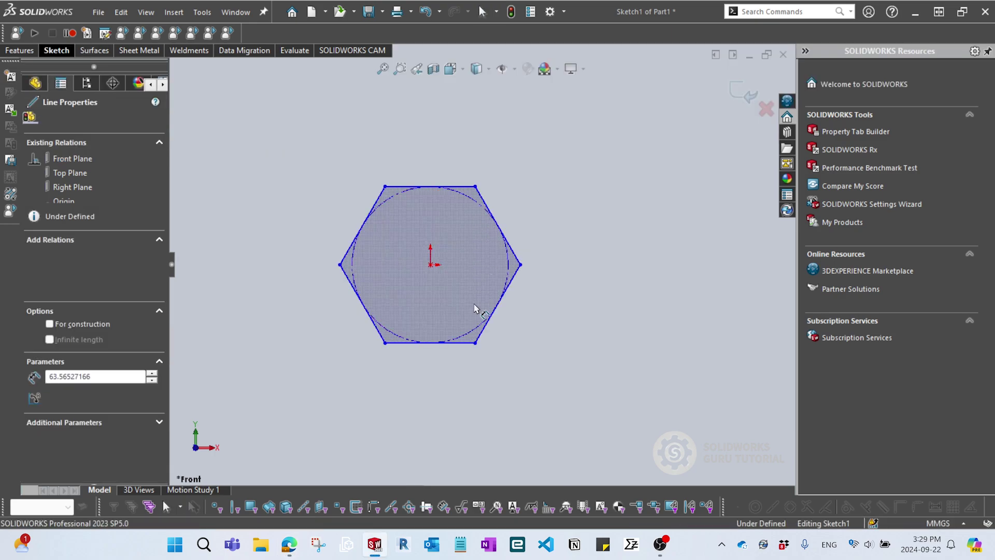
click(470, 343)
click(563, 255)
text(10)
key(Return)
scroll(466, 172, down, 3)
key(Escape)
Add a horizontal relation to the hexagon's upper side
click(472, 197)
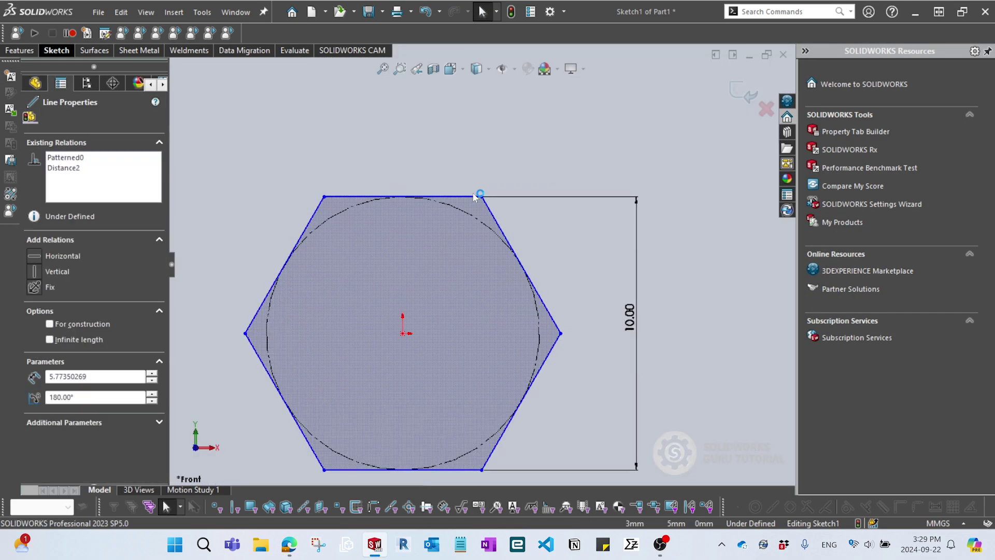
click(511, 136)
scroll(482, 264, up, 5)
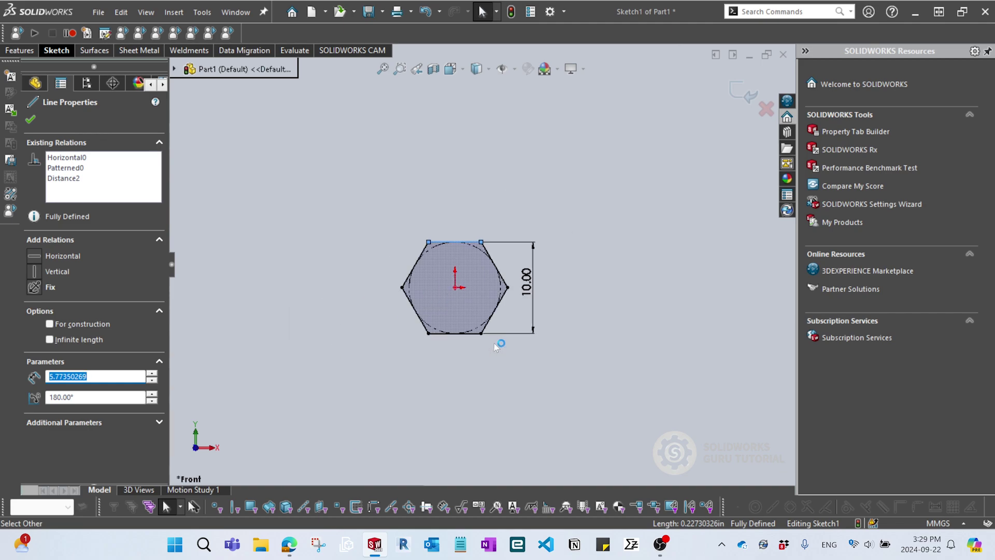
scroll(466, 311, down, 3)
scroll(482, 259, down, 3)
key(Escape)
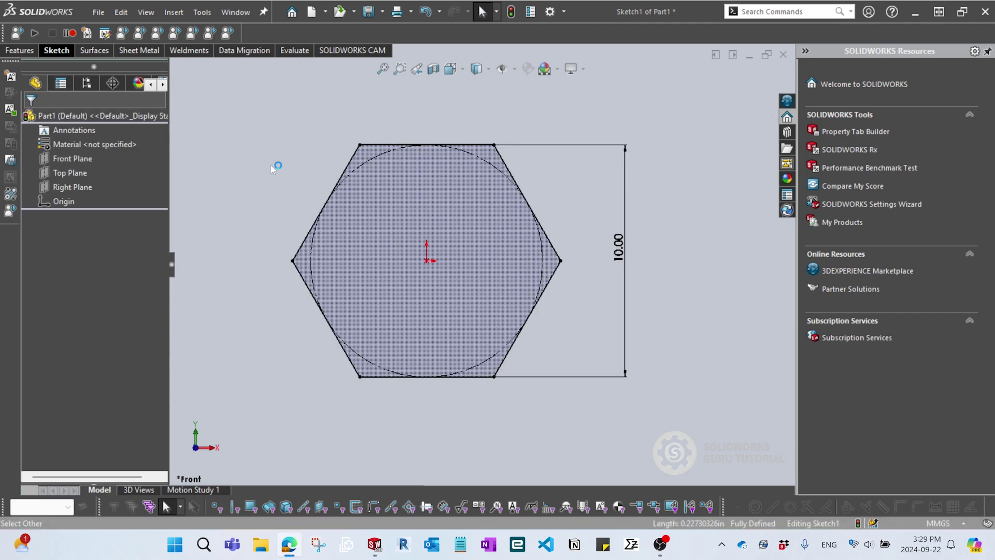
Offset the hexagon chain inward by 2.5 mm using Offset Entities with the direction reversed
click(56, 50)
click(252, 83)
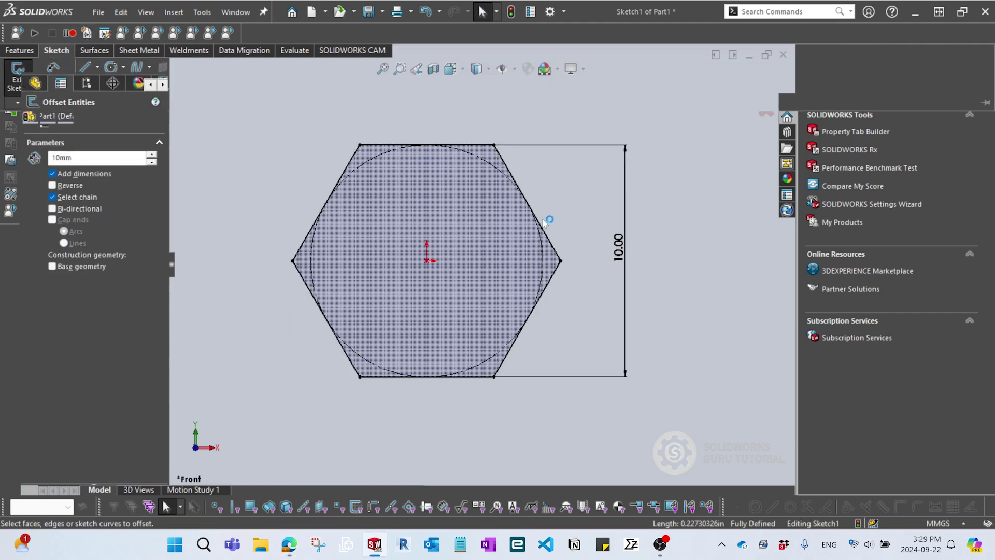
click(482, 145)
scroll(373, 238, up, 6)
scroll(476, 236, down, 2)
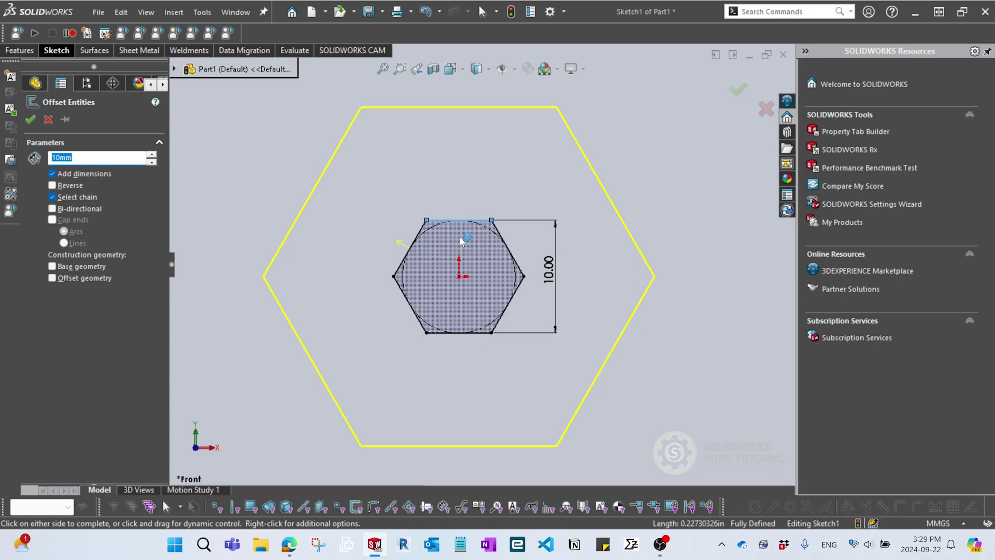
click(48, 187)
text(2.5)
key(Return)
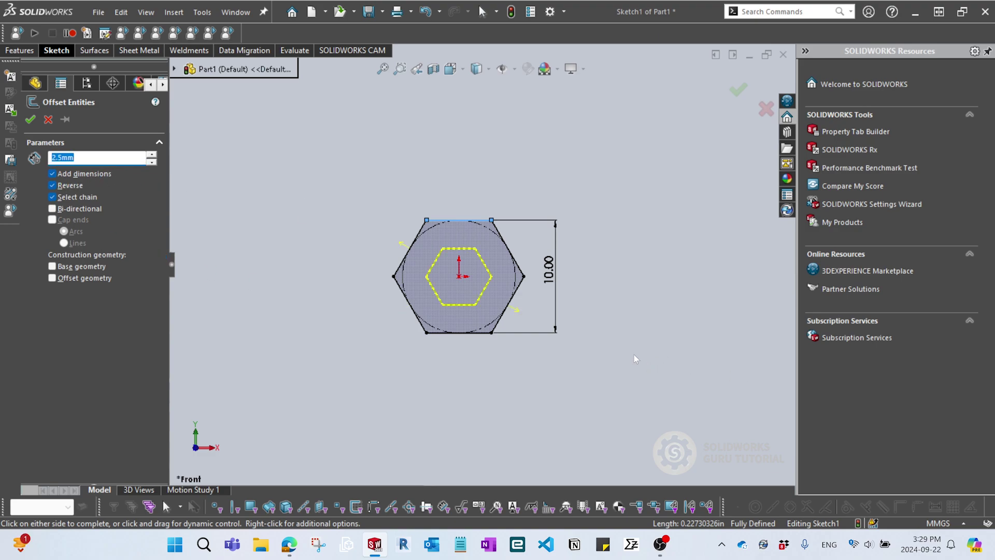
scroll(547, 298, down, 2)
click(737, 89)
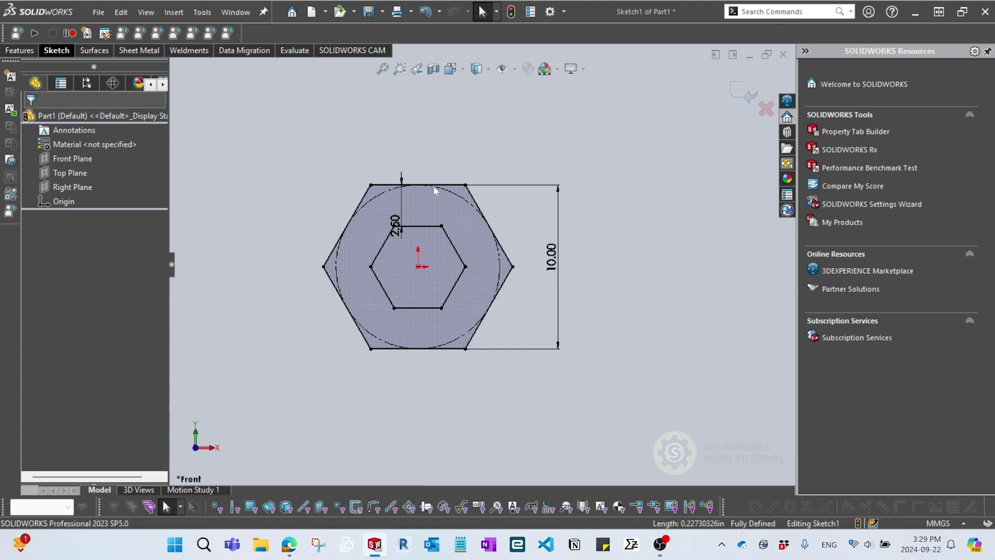
Extrude the hexagonal ring sketch as a Mid Plane boss with a depth of 2 mm
scroll(560, 295, up, 2)
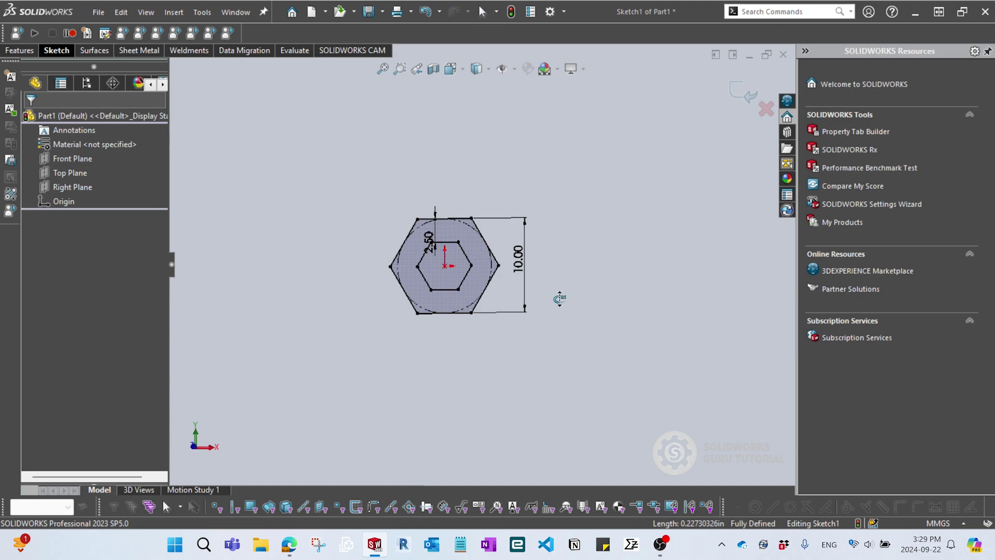
click(30, 50)
click(24, 79)
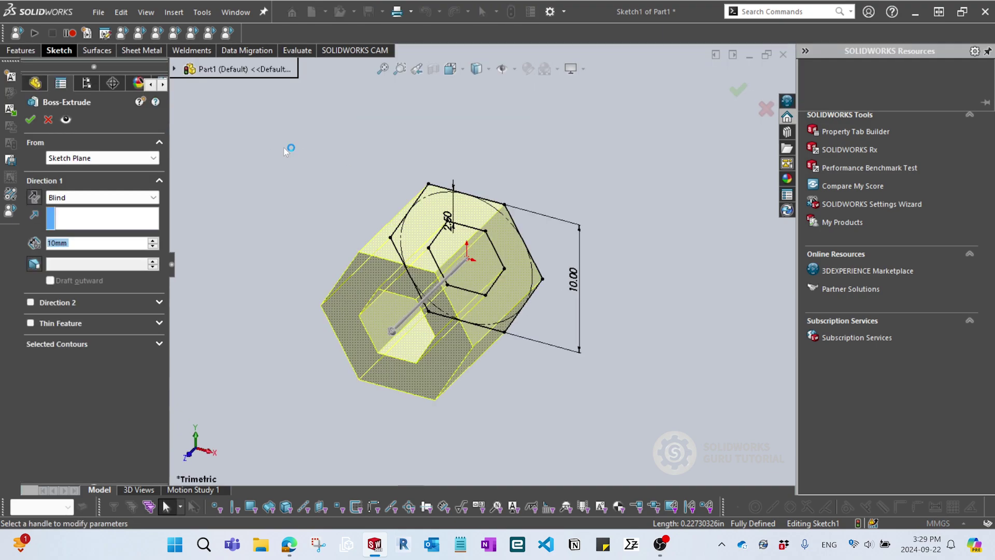
click(79, 197)
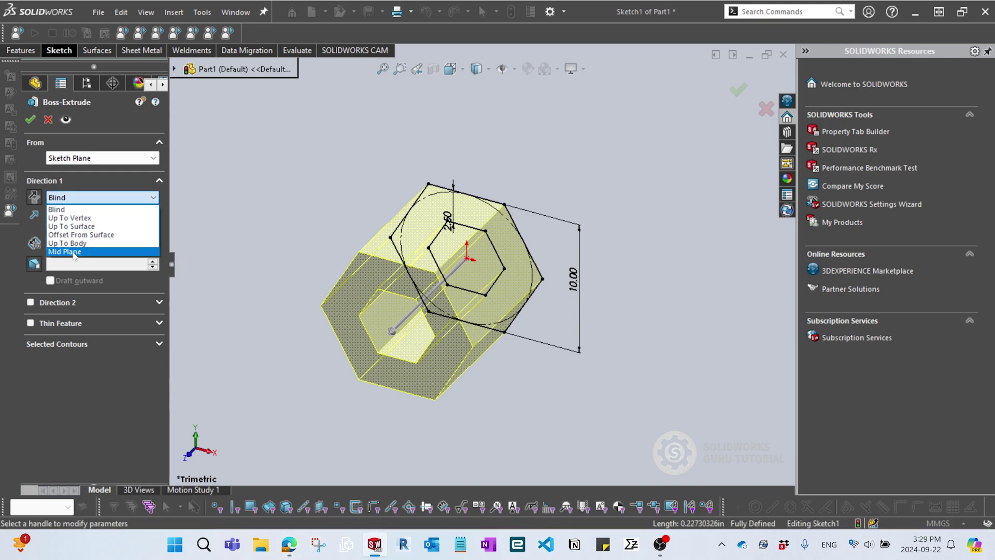
click(73, 252)
text(2.5)
key(Return)
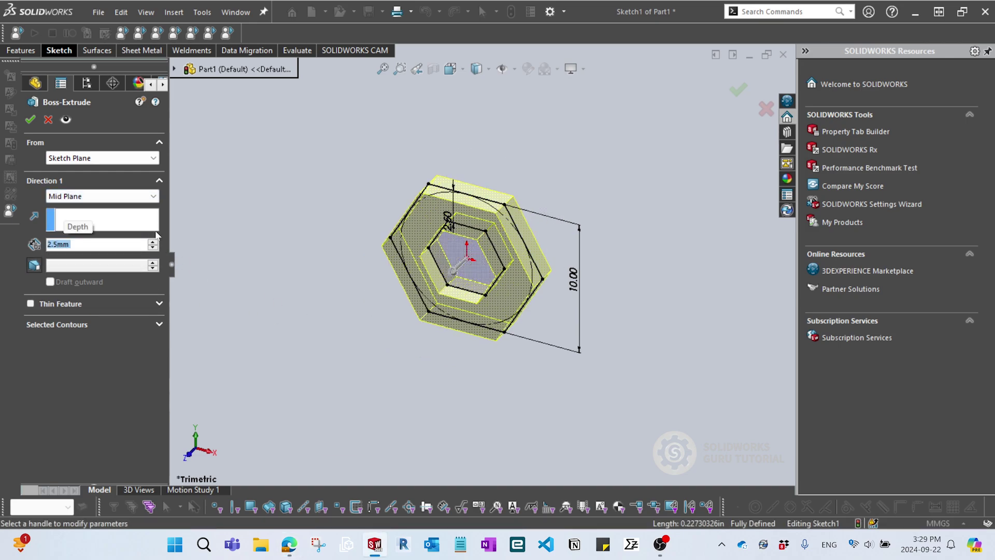
text(2)
key(Return)
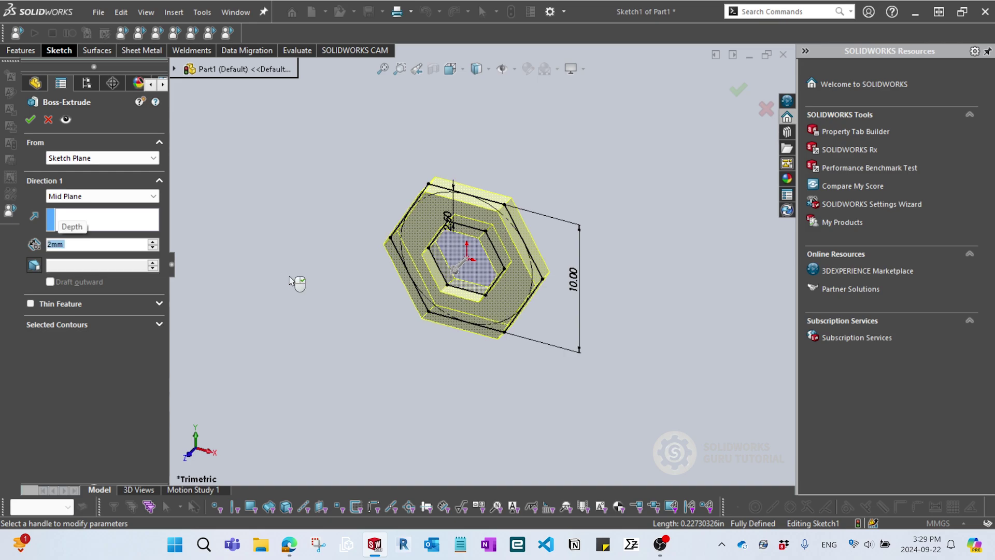
key(Return)
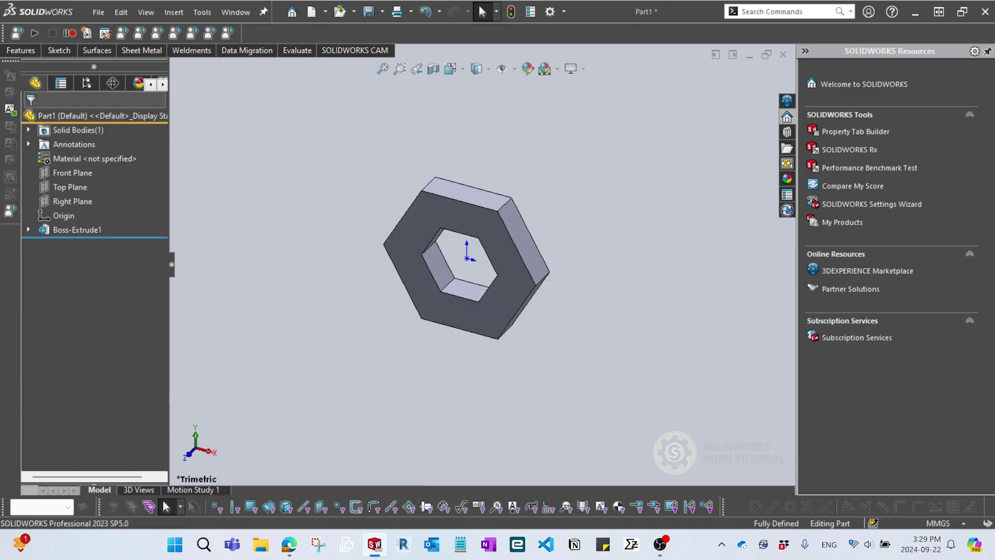
Start a sketch on the Front Plane and draw a line joining the upper-right vertices of the inner and outer hexagons
key(alt+Tab)
click(66, 172)
click(81, 150)
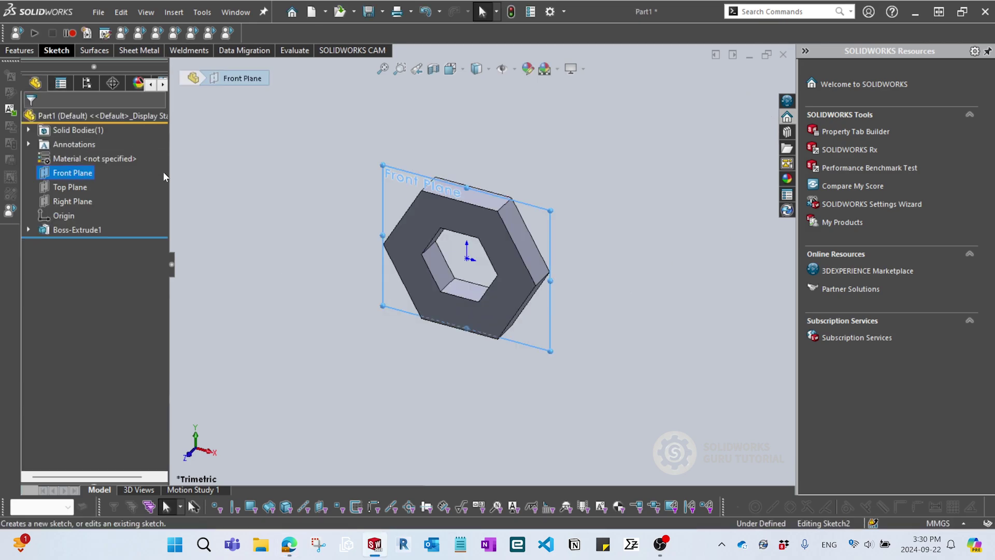
key(l)
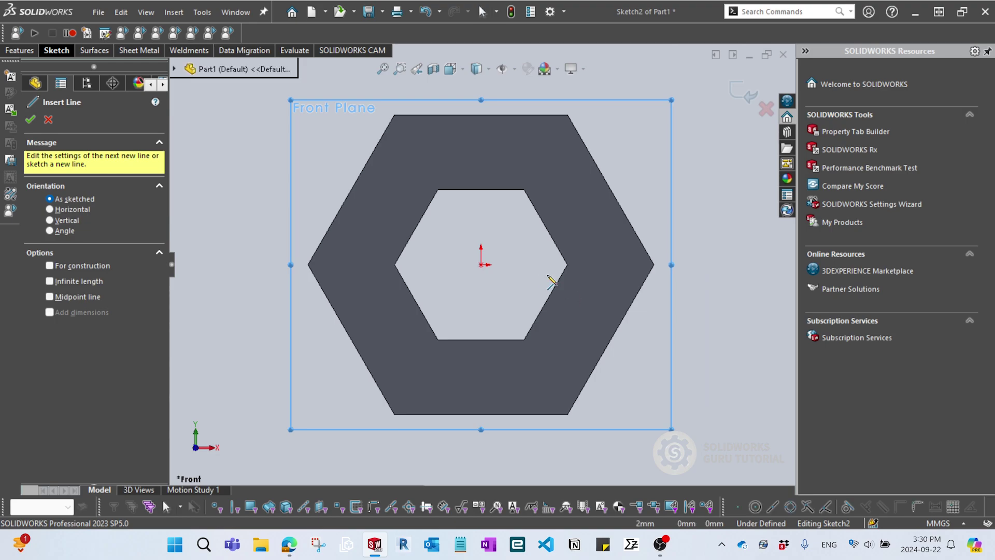
click(525, 190)
click(568, 115)
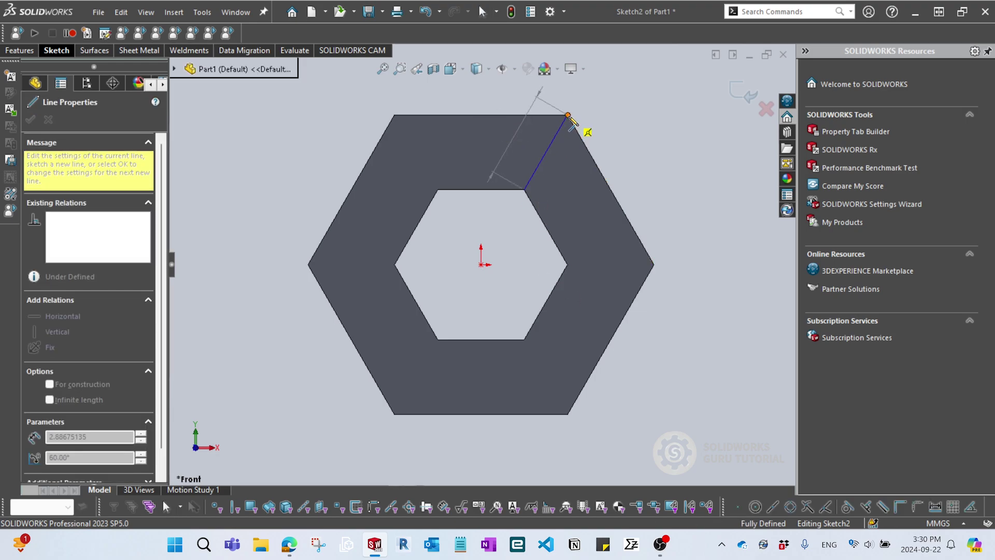
key(Escape)
Draw a second line from the inner hexagon's right vertex to the outer upper-right edge and make it parallel to the first line
key(l)
click(568, 264)
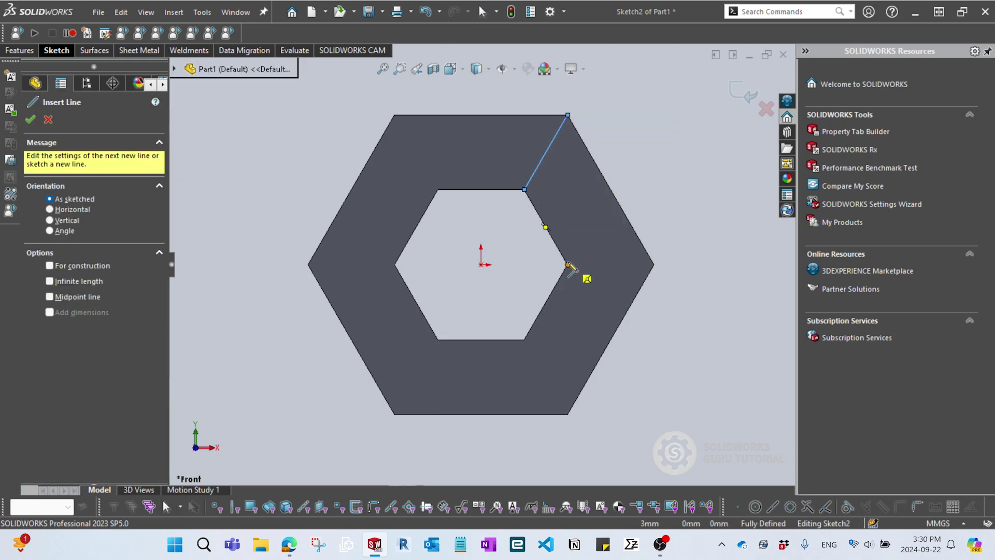
click(620, 205)
key(Escape)
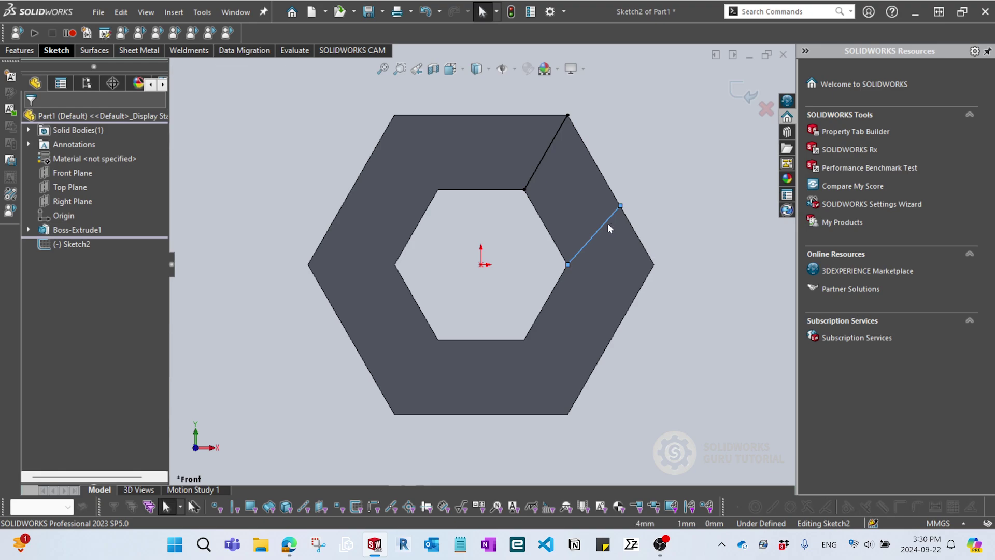
ctrl+click(549, 145)
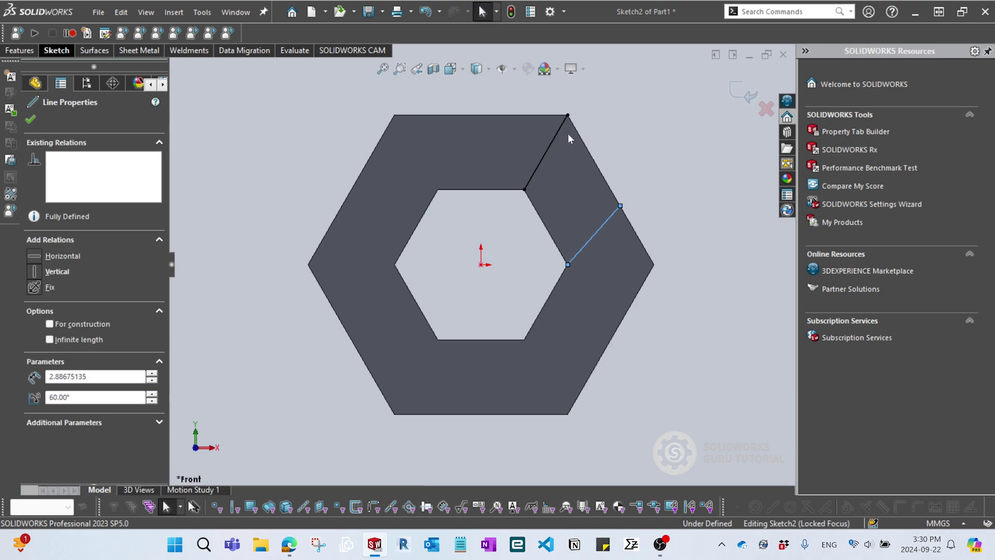
click(668, 91)
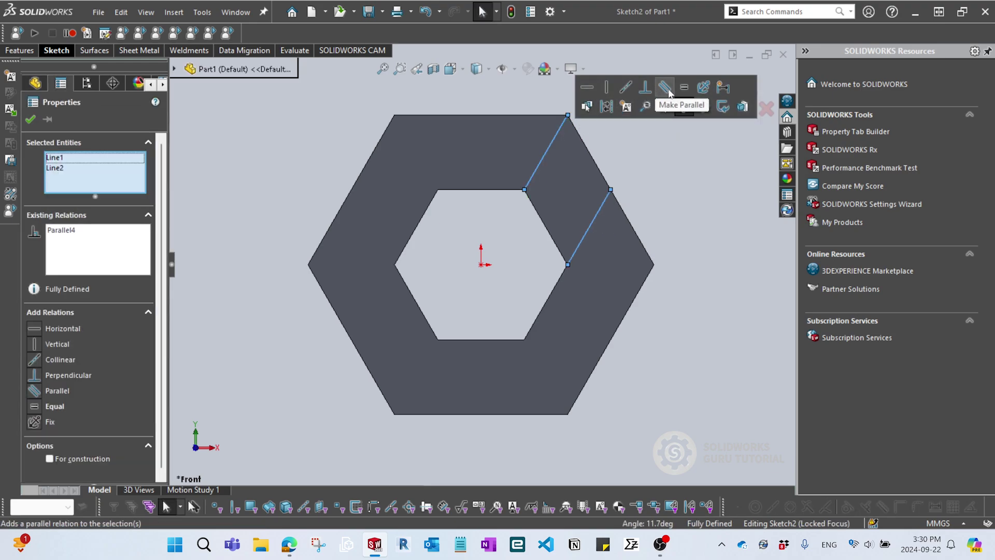
key(Escape)
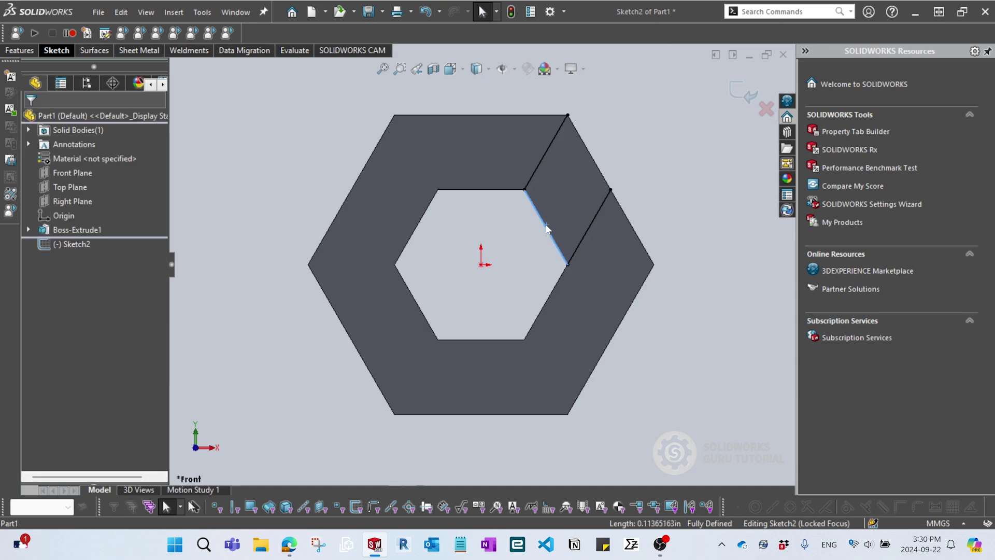
Convert the inner and outer upper-right edges into sketch lines and trim the outer line's excess beyond the second slanted line
click(55, 50)
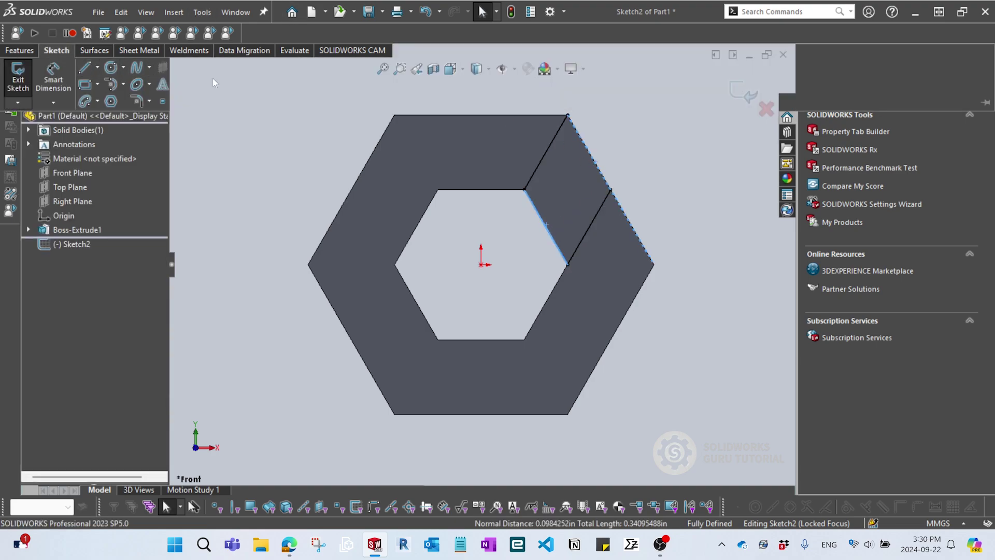
click(61, 50)
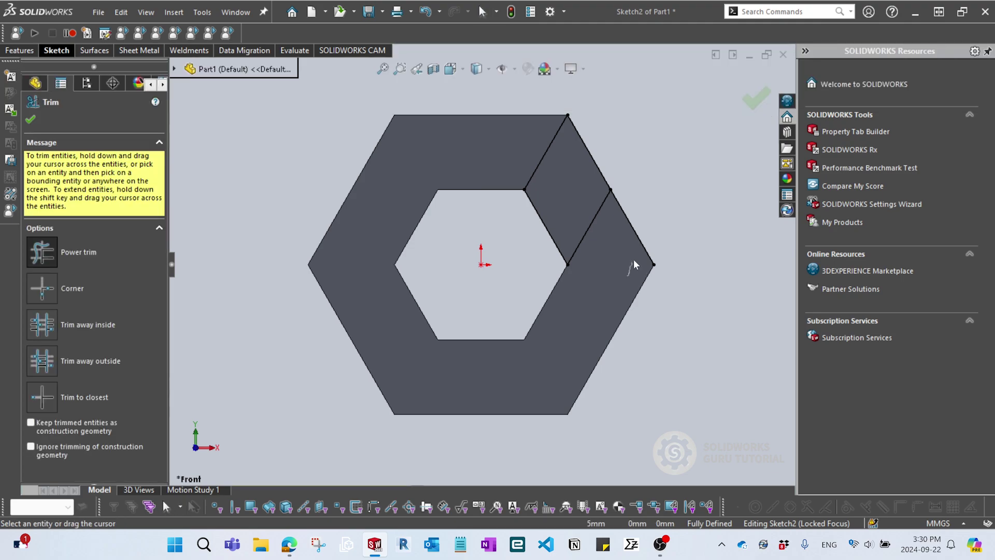
drag(633, 264, 676, 211)
click(743, 106)
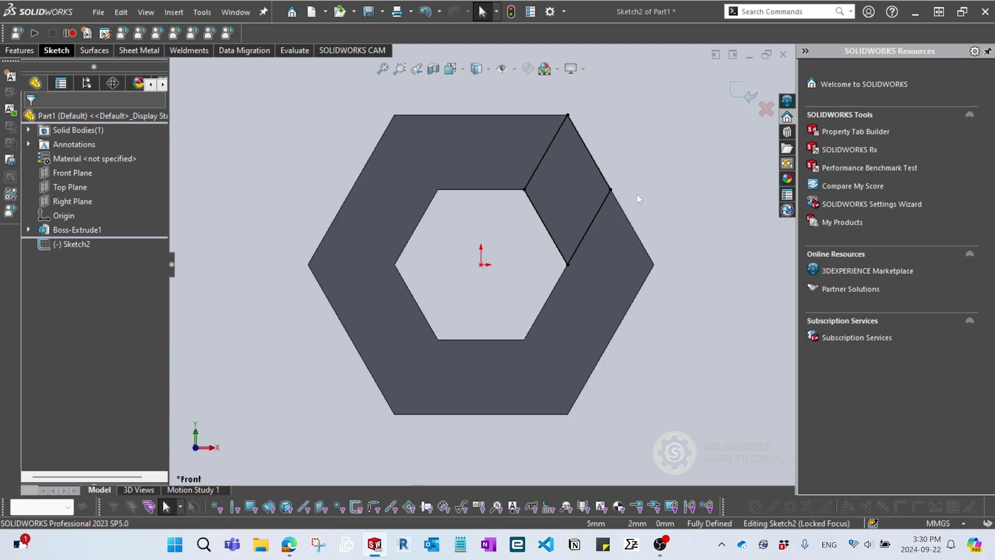
Draw a vertical centerline from the midpoint of the outer hexagon's upper edge to the origin
scroll(490, 232, up, 1)
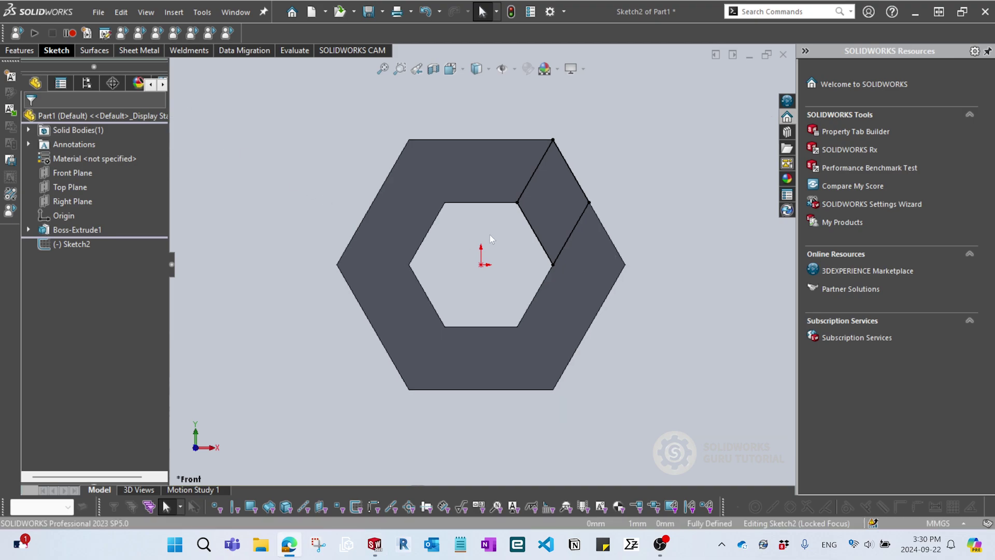
scroll(490, 231, down, 1)
click(490, 231)
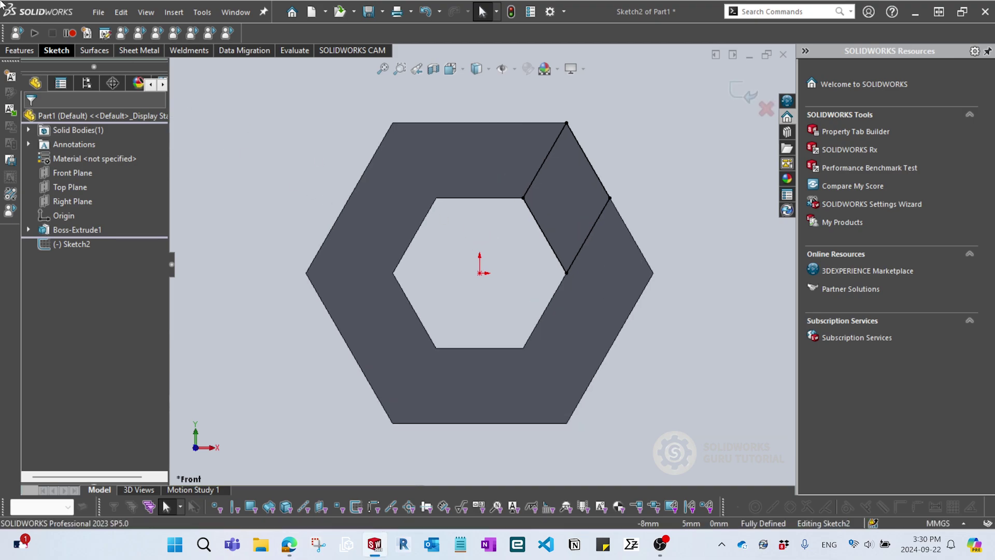
click(56, 50)
click(97, 68)
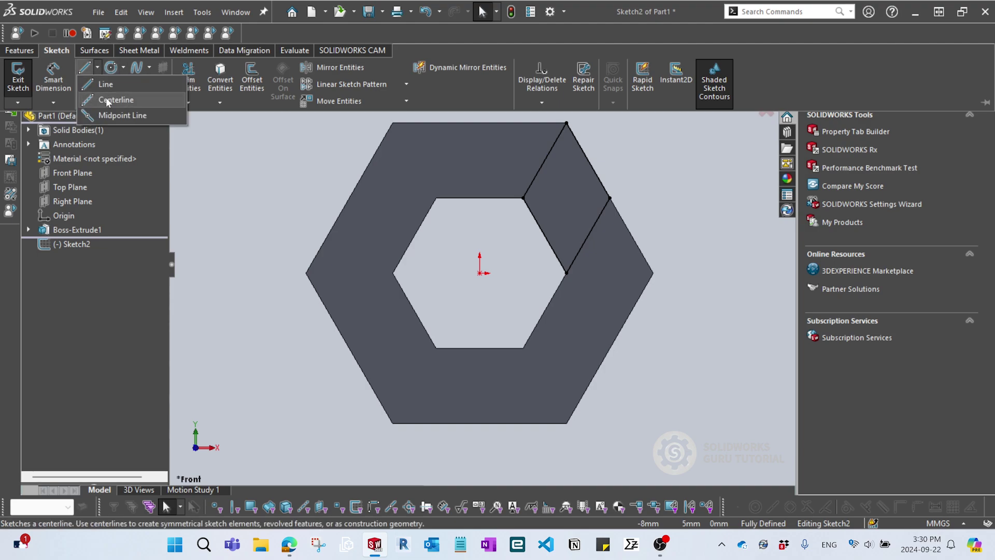
click(108, 100)
click(480, 123)
click(479, 273)
key(Escape)
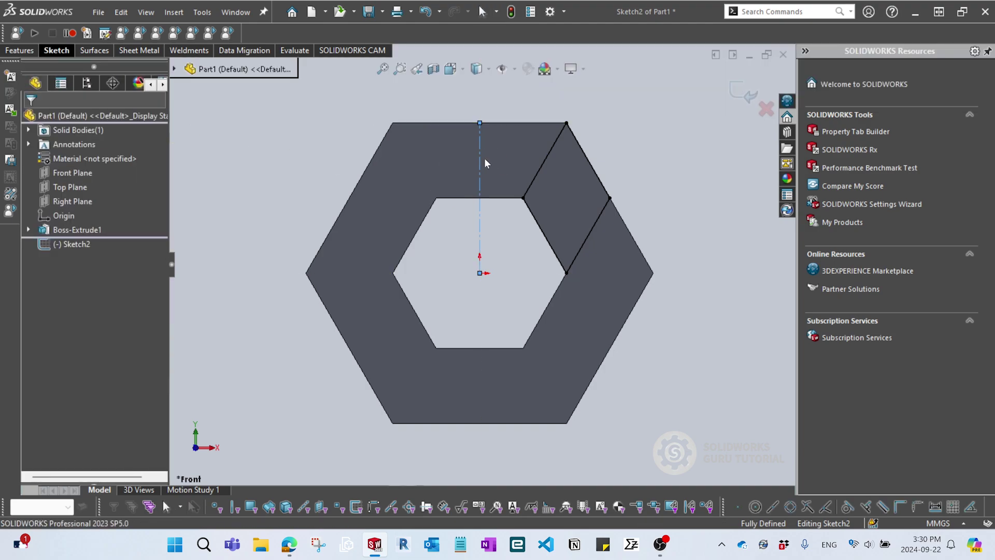
scroll(480, 226, up, 2)
scroll(475, 219, down, 2)
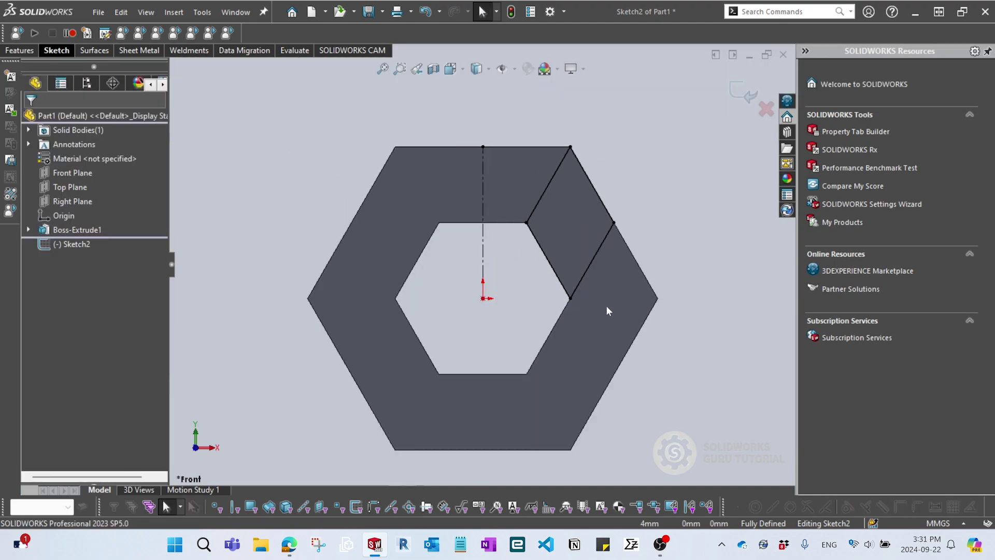
Mirror the parallelogram about the vertical centerline and exit the sketch
drag(665, 312, 341, 111)
click(54, 50)
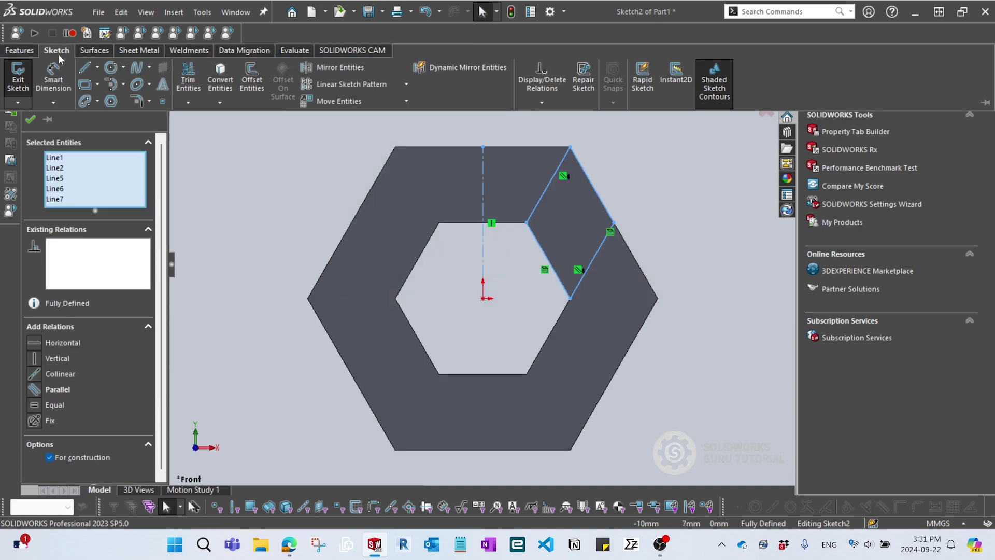
click(330, 66)
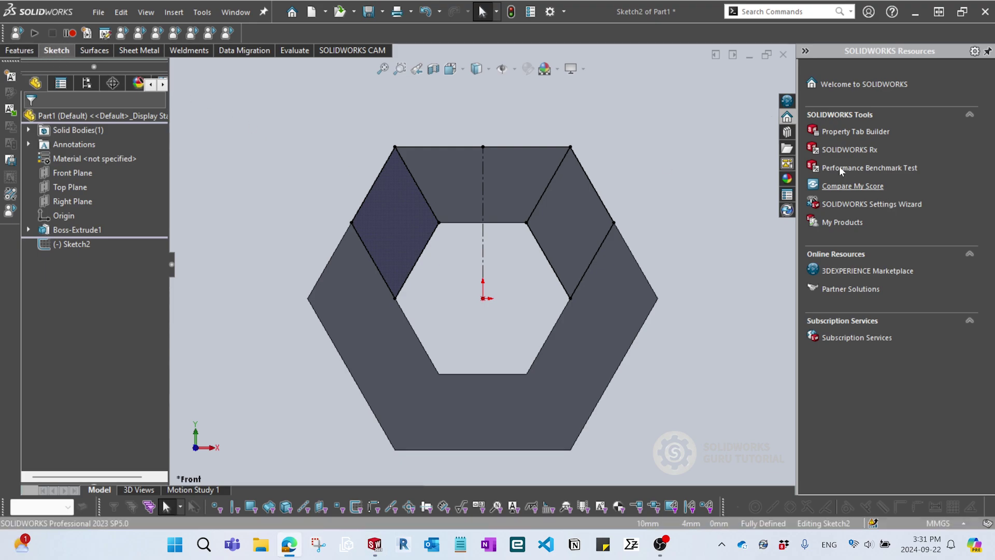
click(685, 155)
click(740, 96)
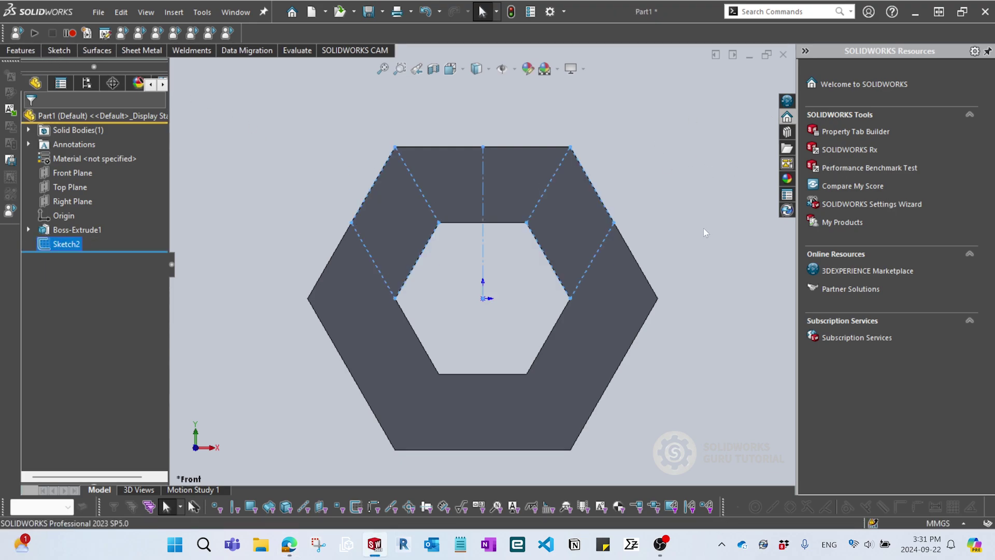
Fillet all six outer corner edges of the hexagonal ring with a 1 mm radius
click(15, 52)
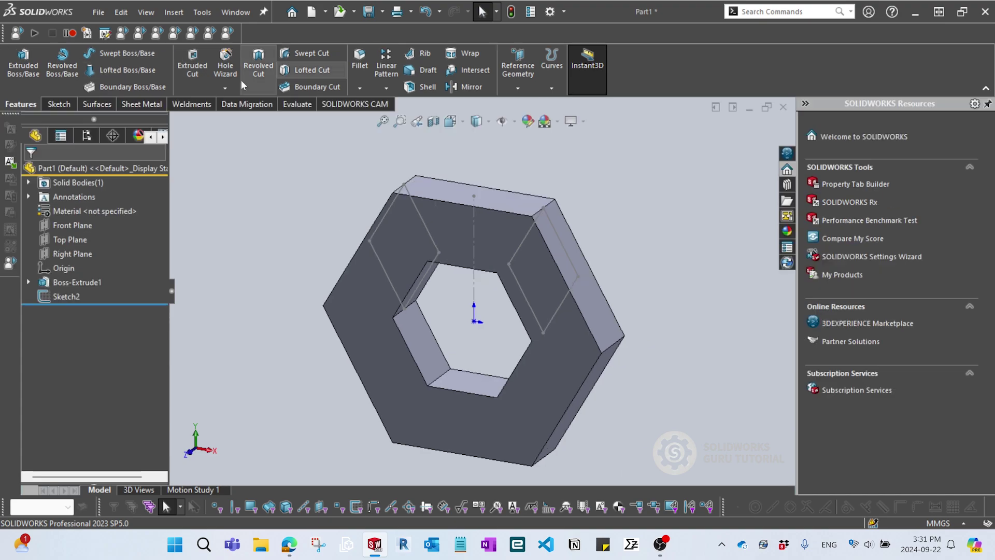
click(358, 59)
text(1)
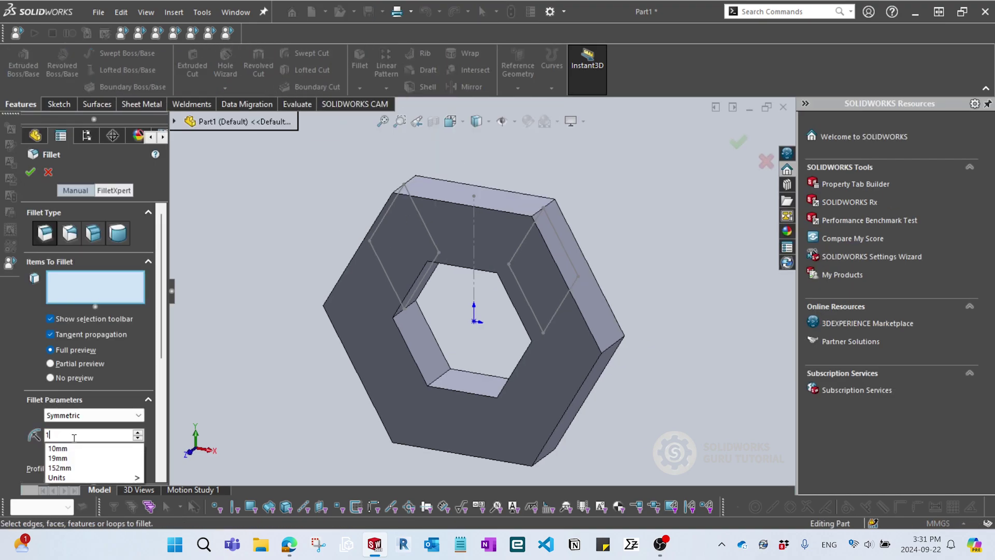
click(99, 459)
middle_drag(626, 254, 596, 251)
scroll(563, 235, down, 2)
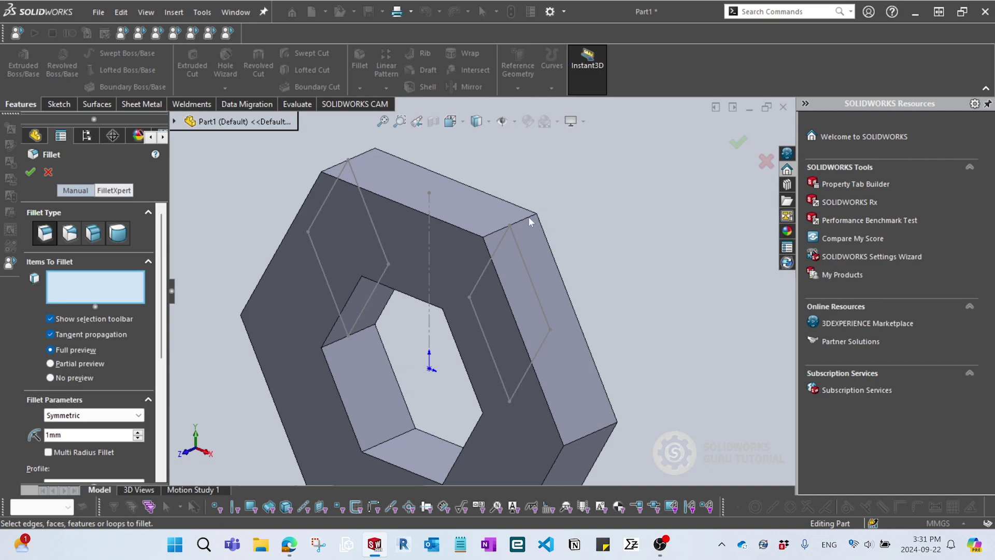
click(529, 222)
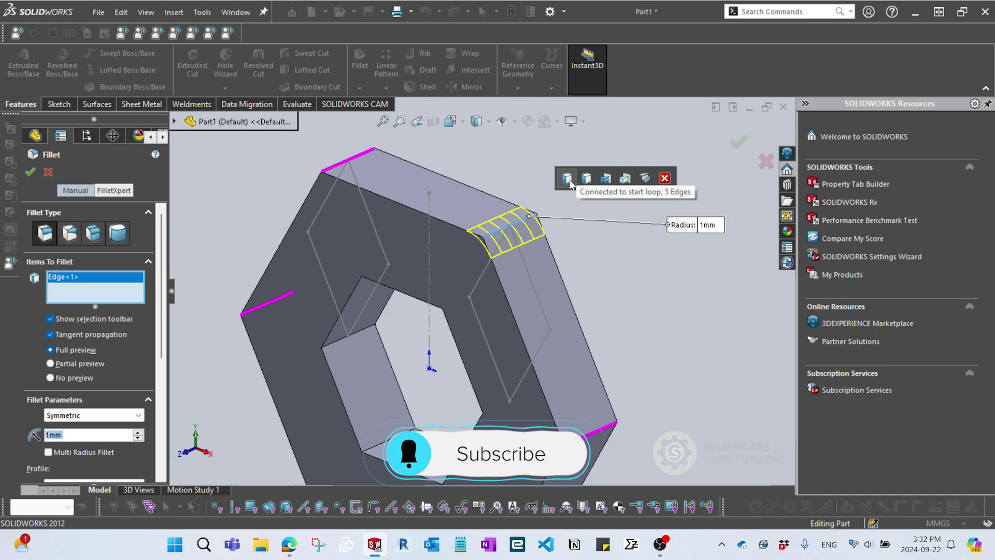
click(566, 178)
key(ctrl+1)
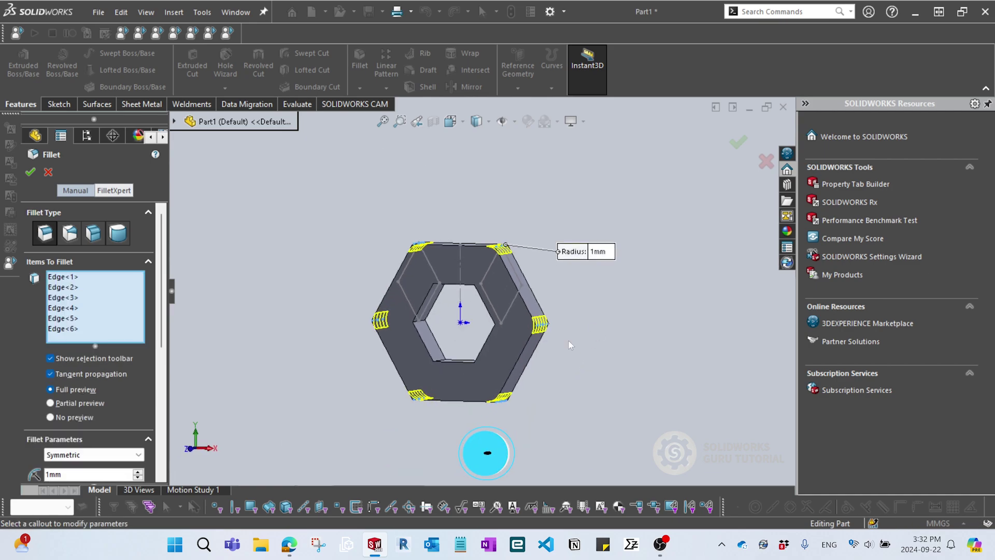
click(736, 144)
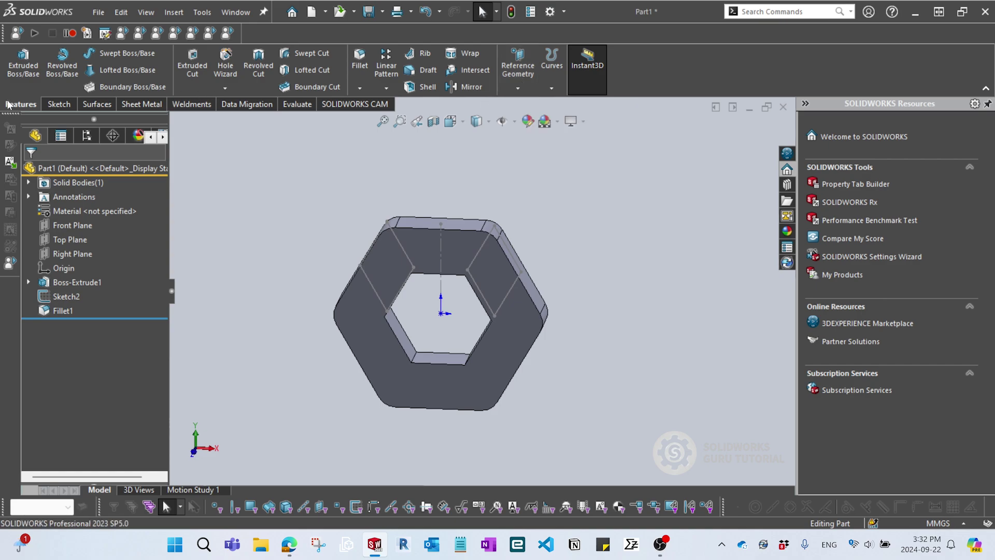
Create a reference axis through the origin, perpendicular to the Front Plane
click(517, 65)
click(523, 118)
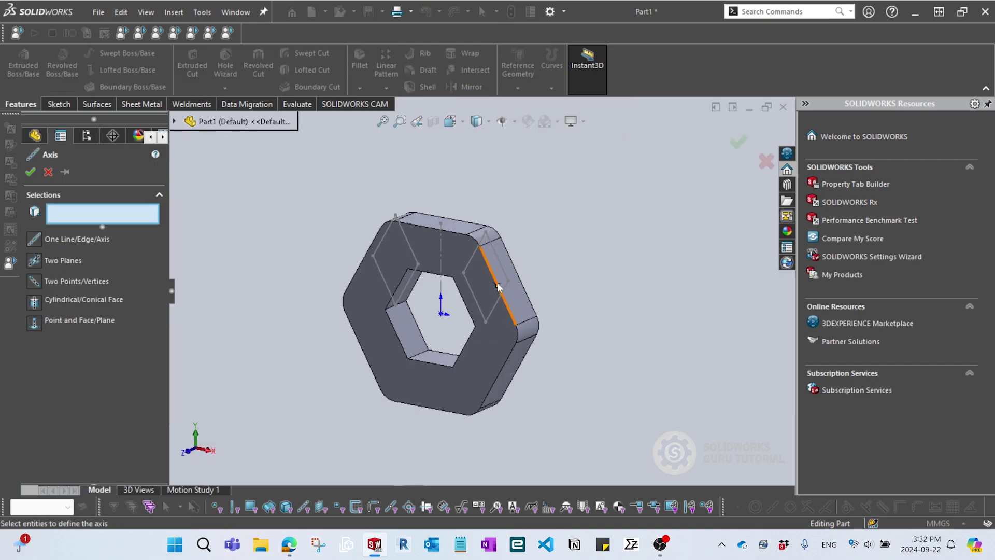
scroll(444, 318, down, 2)
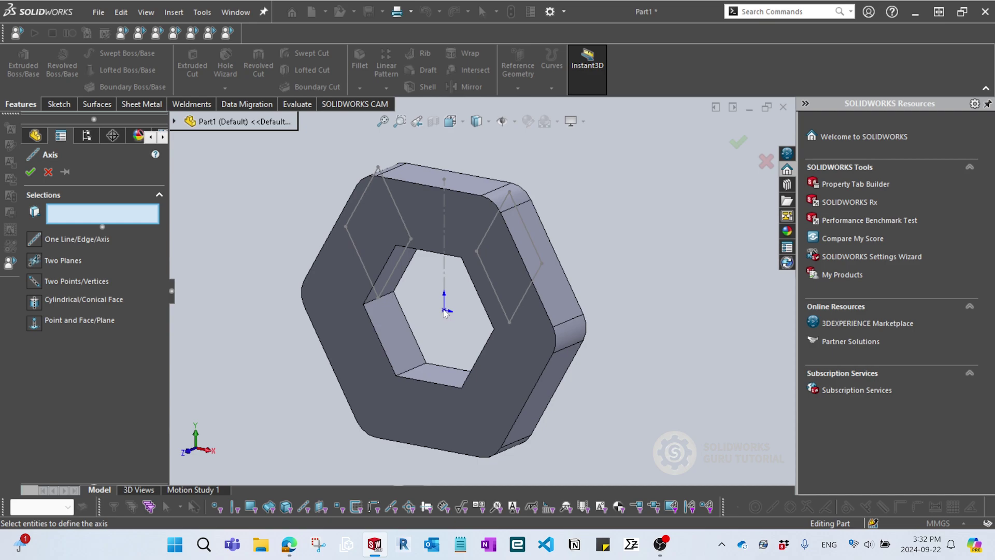
click(444, 311)
scroll(444, 313, up, 2)
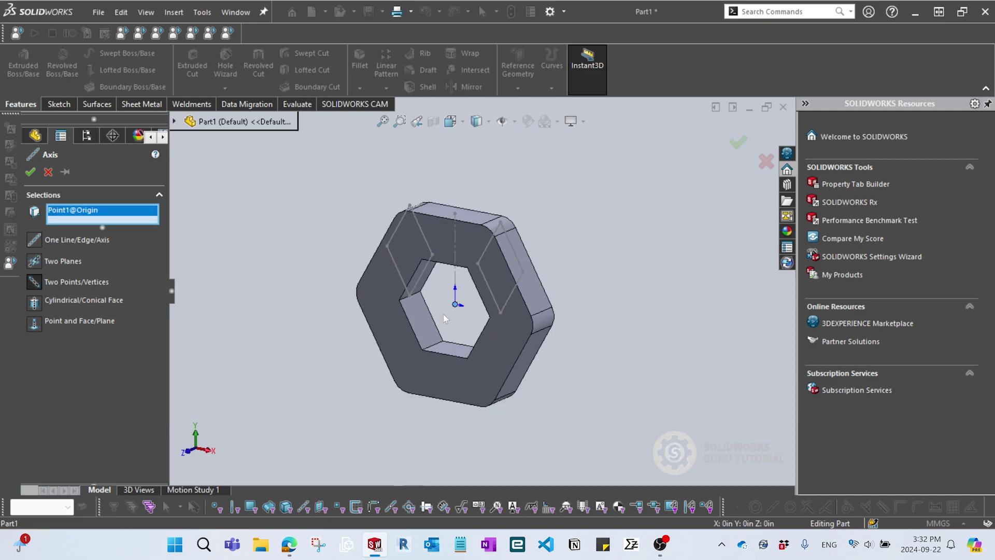
click(174, 122)
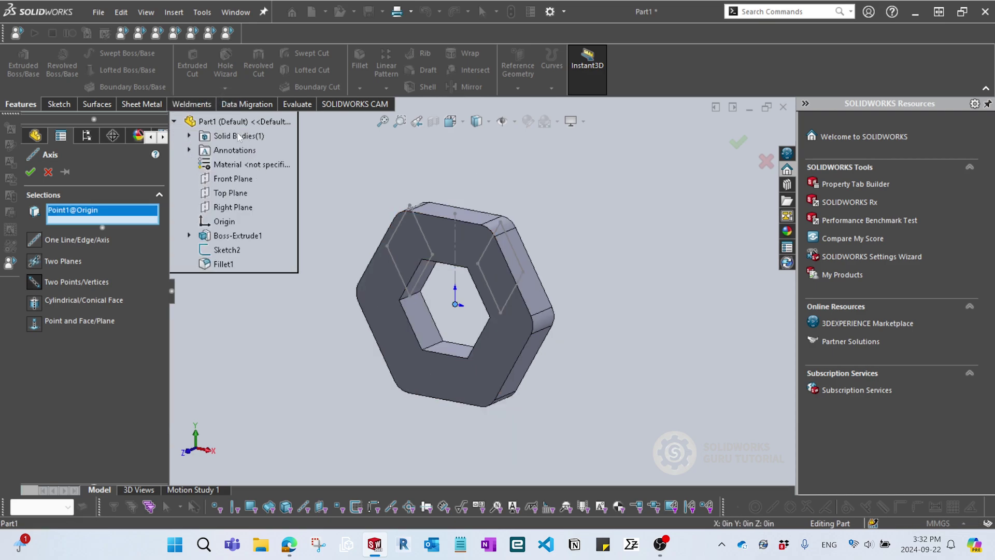
click(232, 179)
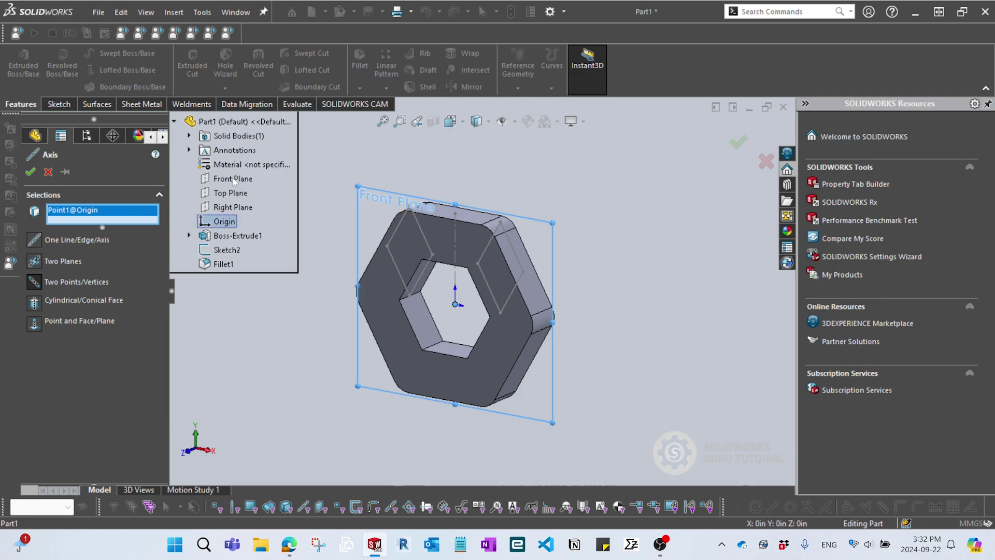
middle_drag(337, 256, 415, 313)
scroll(398, 313, down, 3)
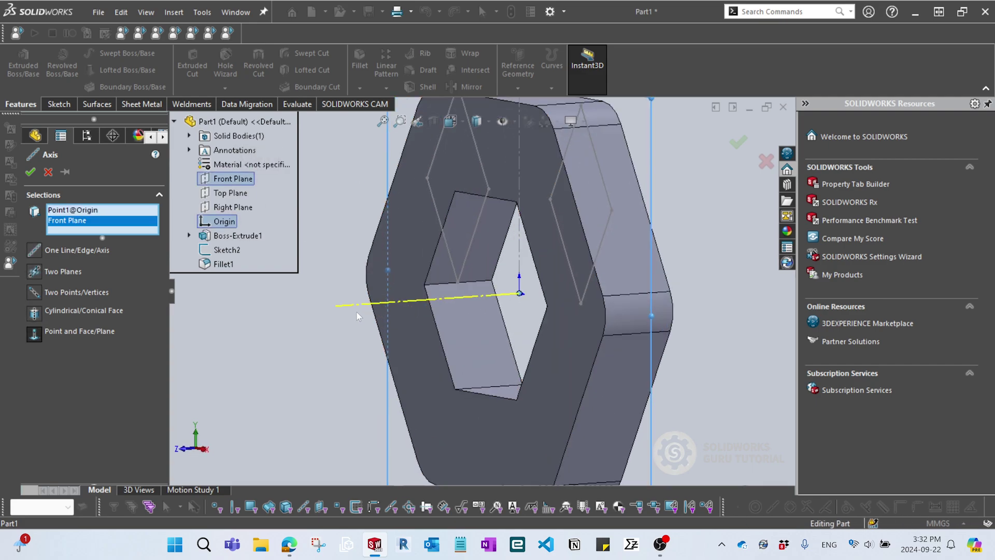
middle_drag(491, 297, 591, 288)
scroll(591, 288, up, 3)
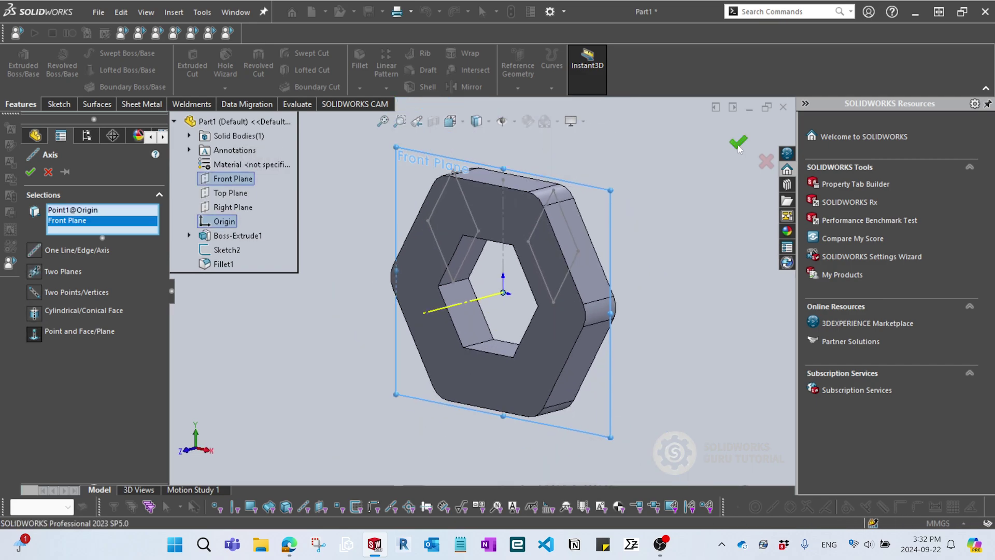
click(738, 143)
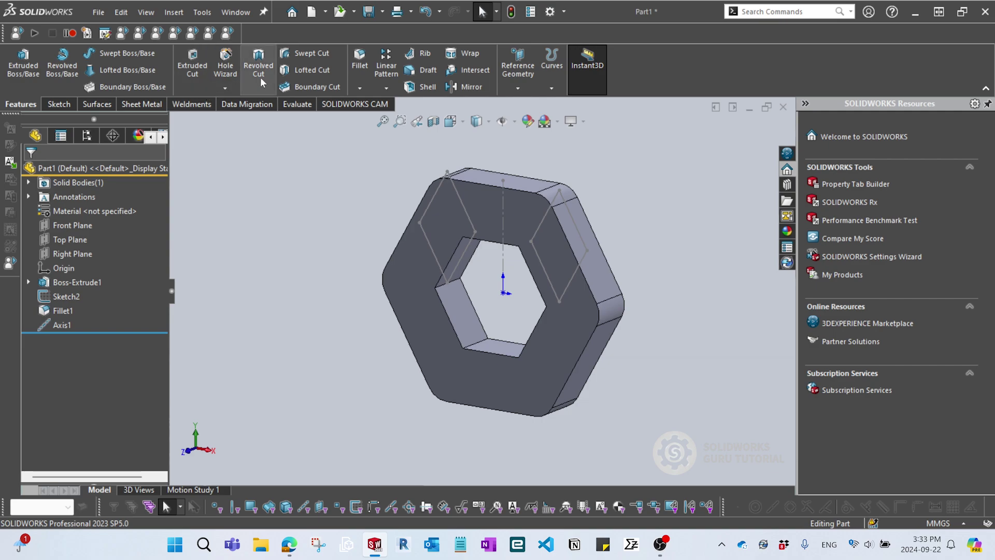
Set up an extruded cut from the right parallelogram contour, starting at a 0.125 mm offset from the sketch plane
click(192, 61)
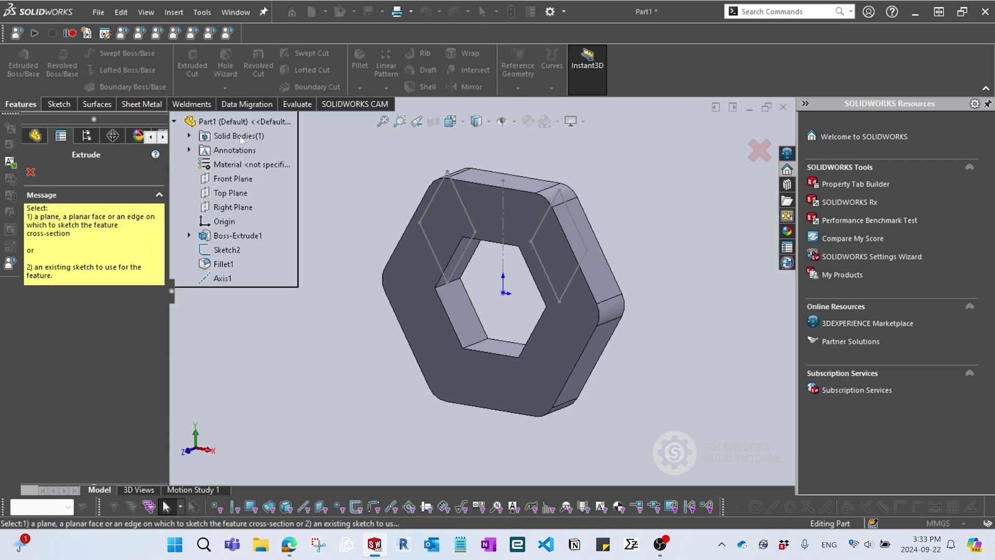
click(580, 241)
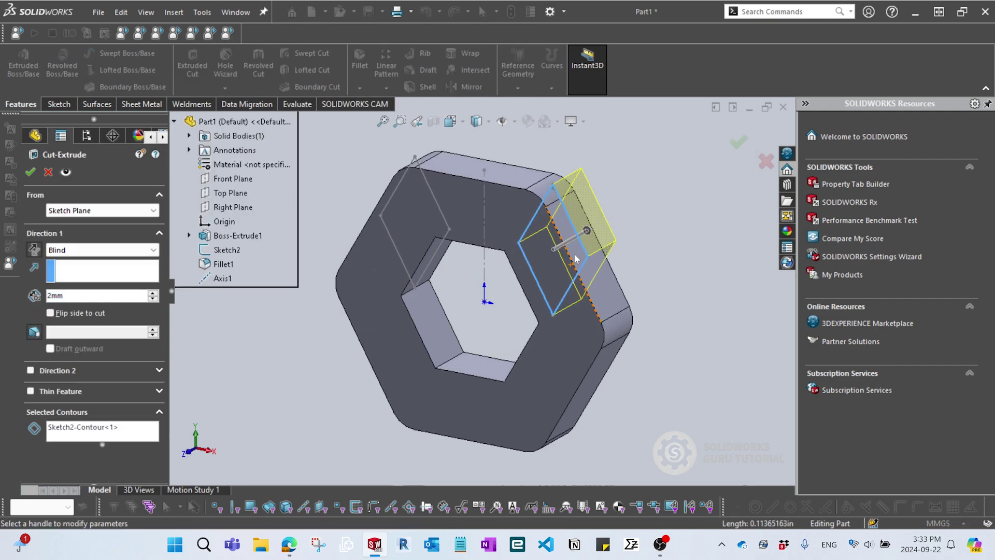
scroll(566, 240, up, 2)
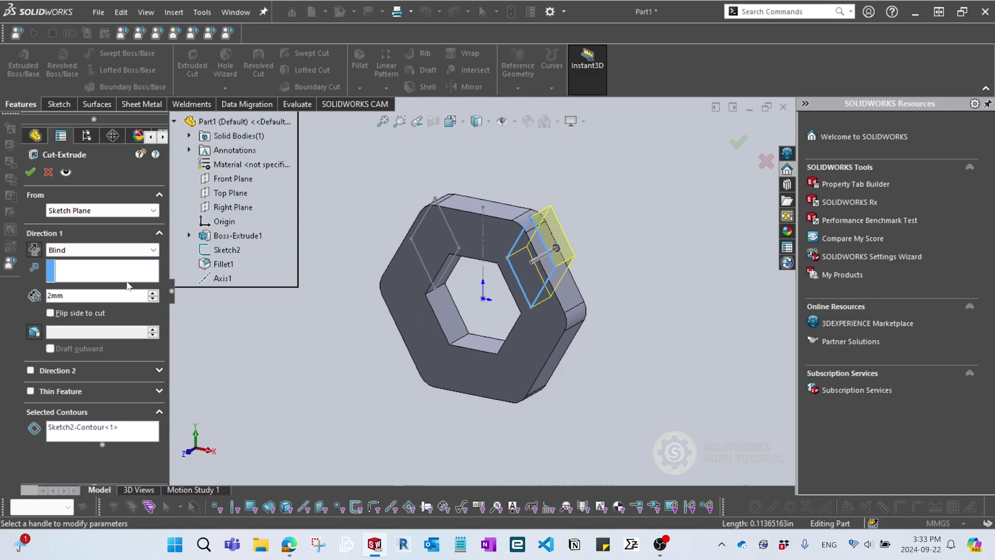
click(109, 218)
click(92, 244)
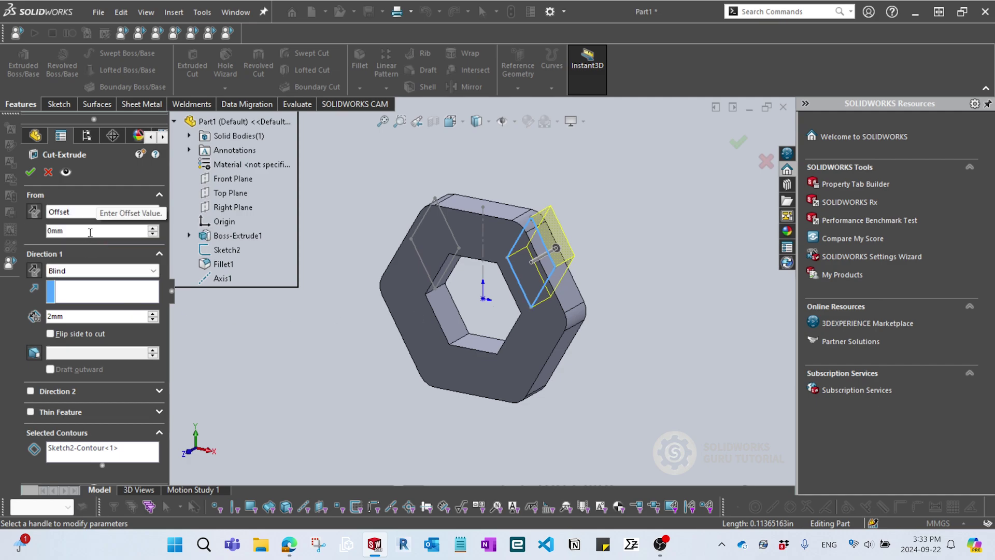
double_click(90, 232)
text(0.)
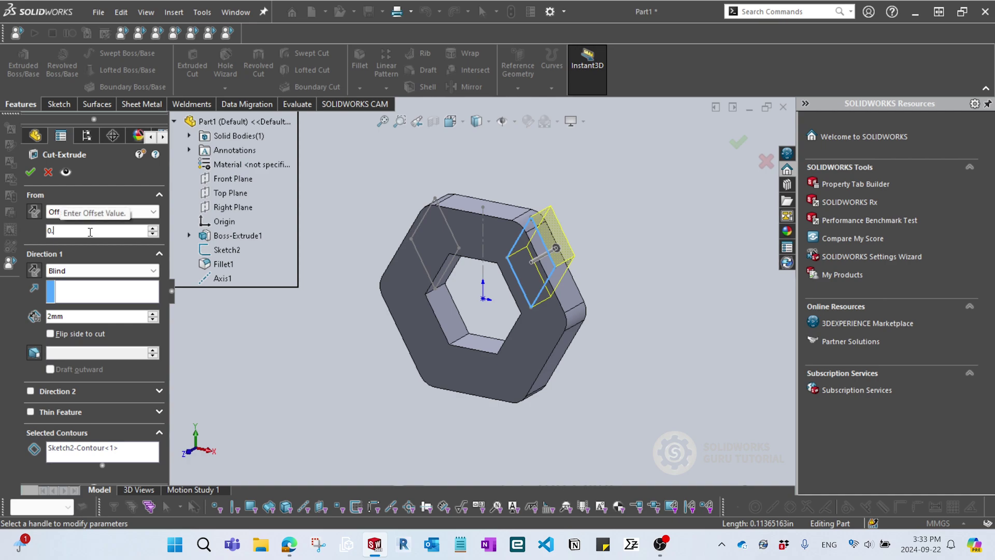
text(125)
key(Return)
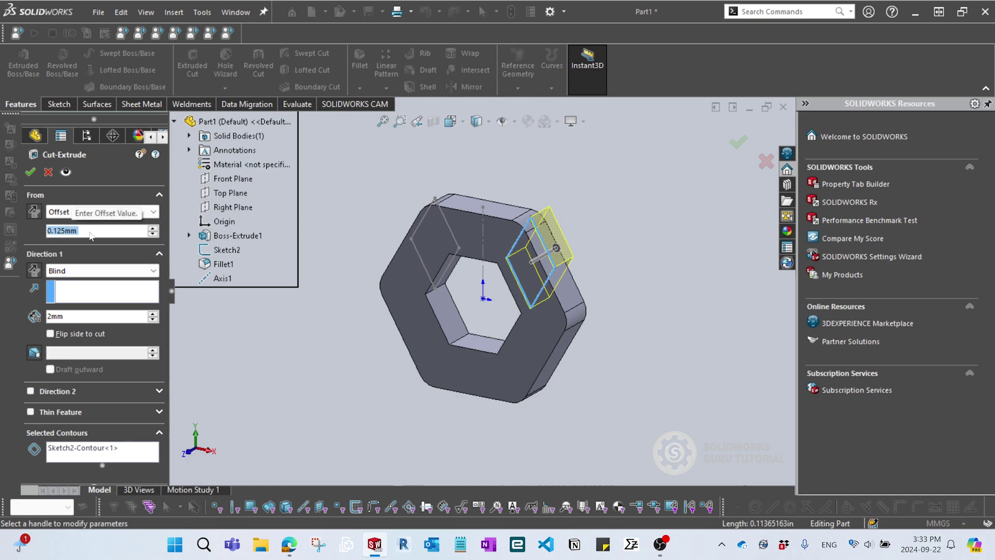
Reverse the cut direction and complete the right parallelogram cut with a 2 mm blind depth
scroll(483, 256, down, 5)
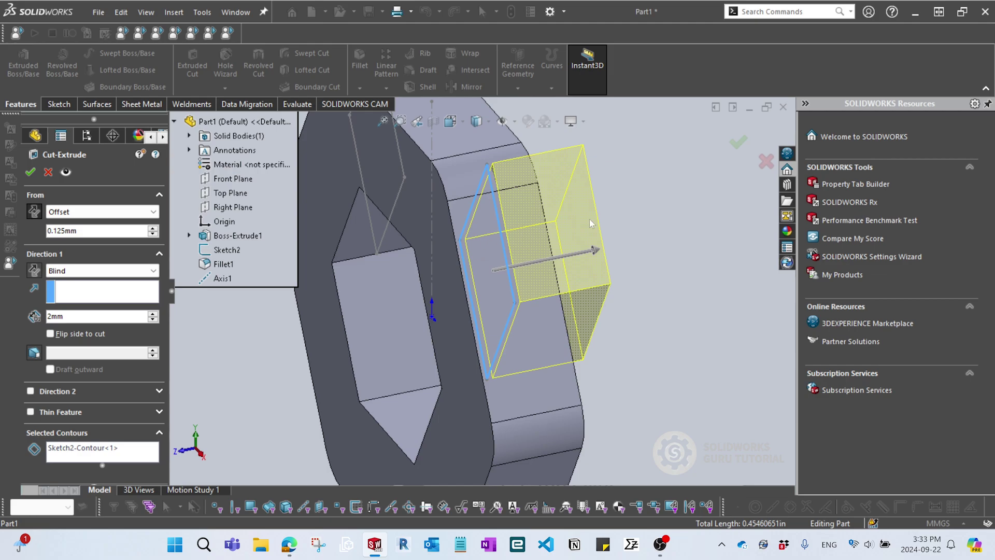
scroll(516, 261, up, 4)
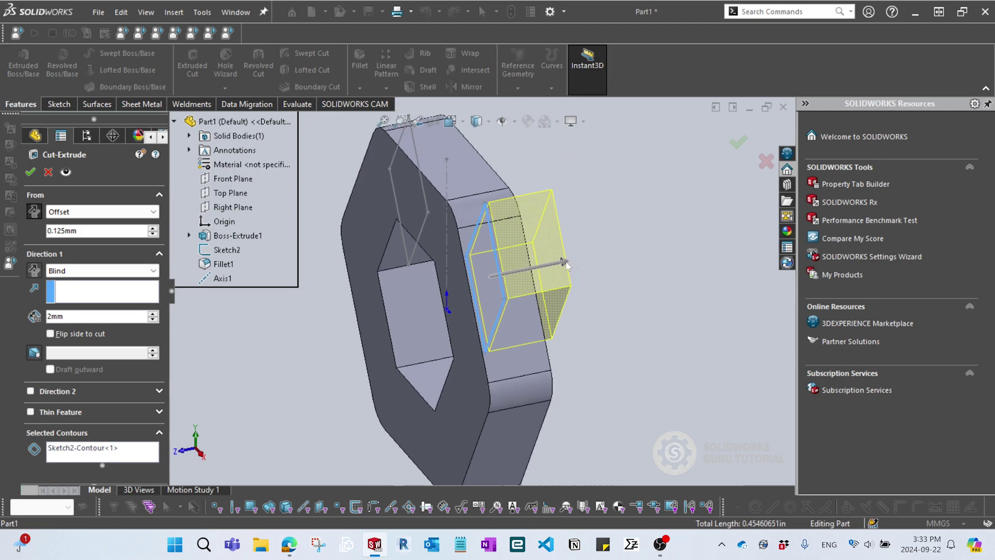
click(34, 271)
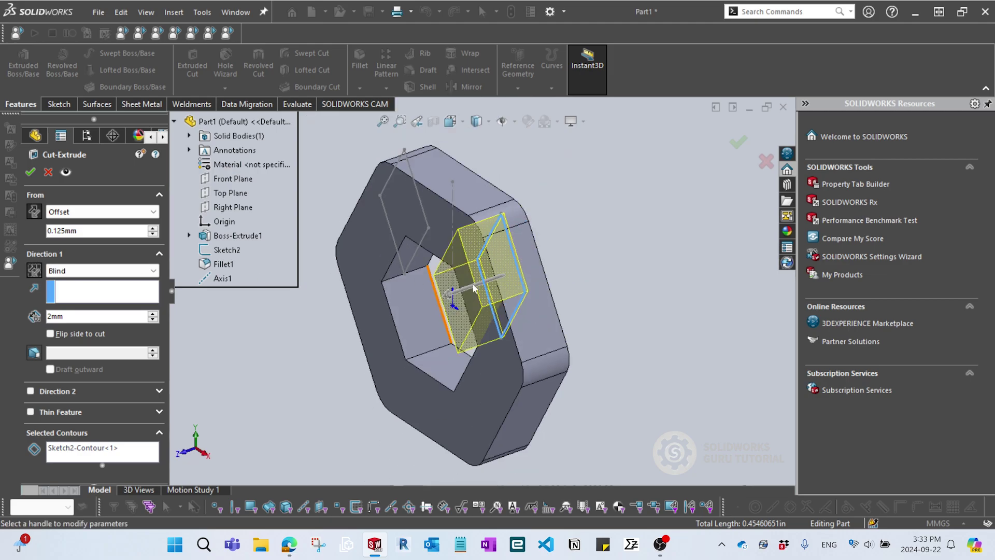
middle_drag(473, 289, 549, 290)
scroll(482, 265, up, 4)
click(739, 142)
click(666, 262)
middle_drag(598, 267, 646, 273)
middle_drag(360, 250, 378, 261)
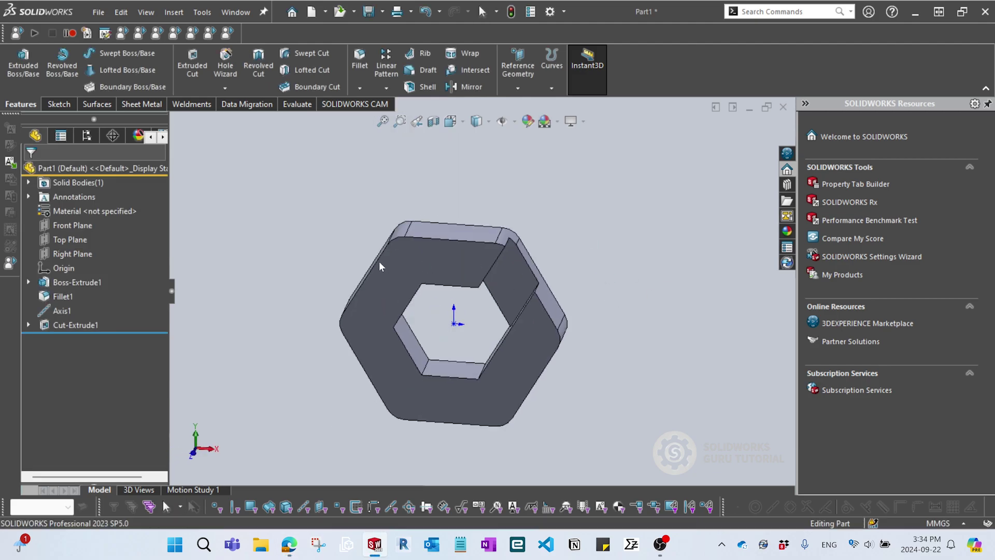
Show the parallelogram sketch absorbed by the first cut
click(30, 324)
click(77, 342)
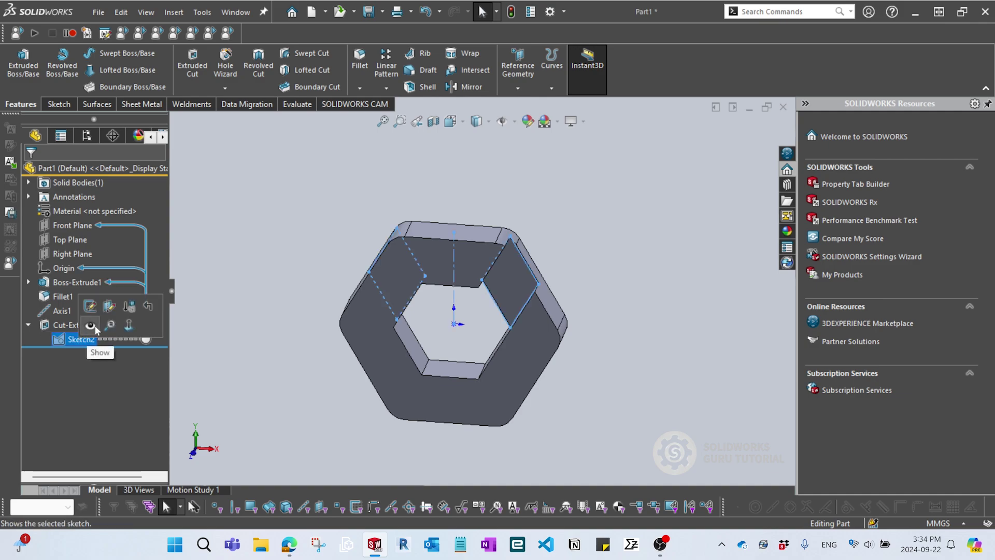
click(94, 325)
middle_drag(235, 289, 217, 259)
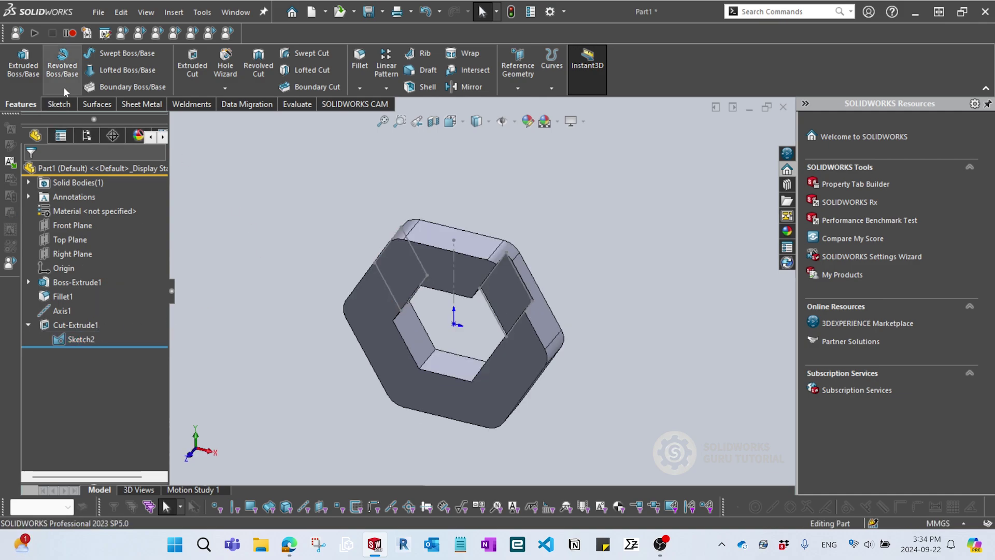
Cut the left parallelogram contour 2 mm blind toward the back, starting at a 0.125 mm offset from the sketch plane
click(193, 66)
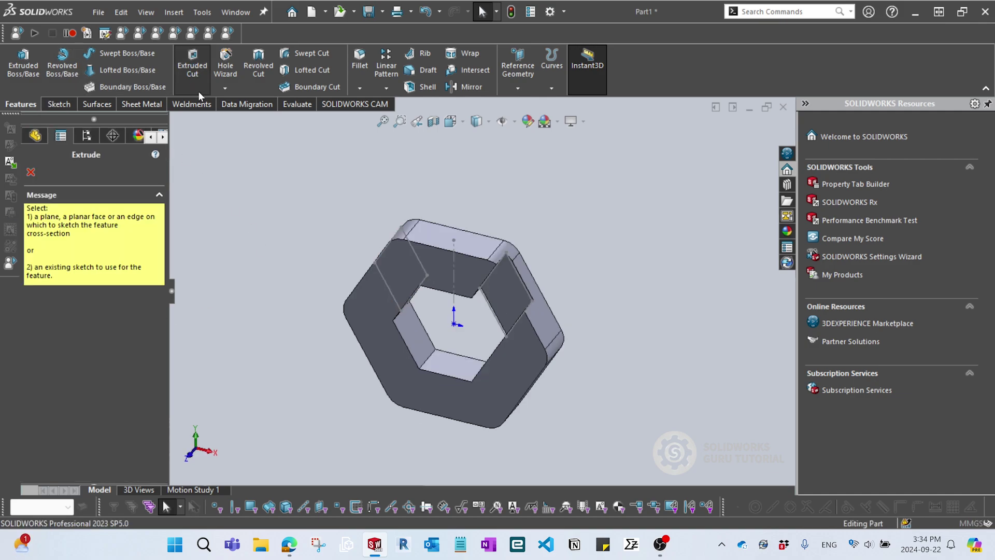
click(422, 262)
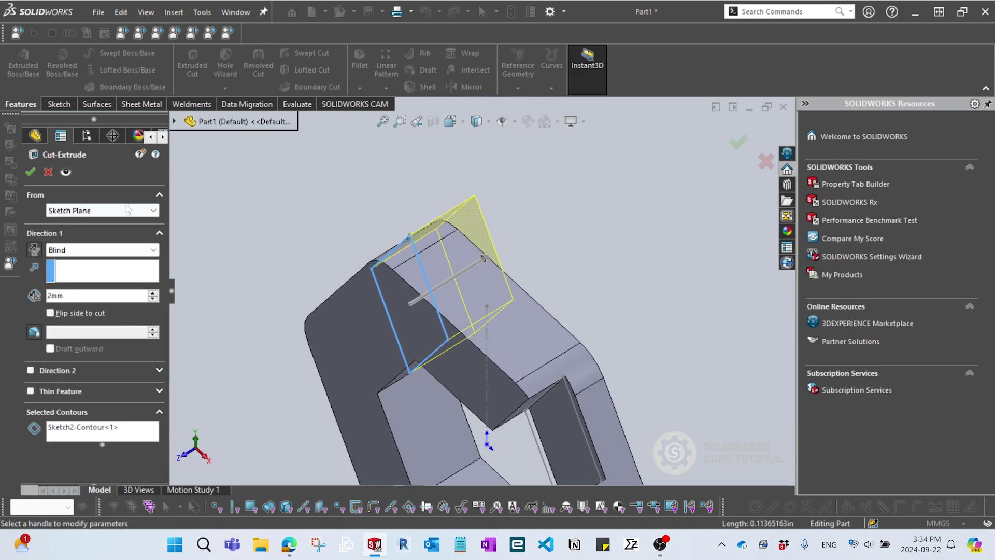
click(126, 207)
click(85, 248)
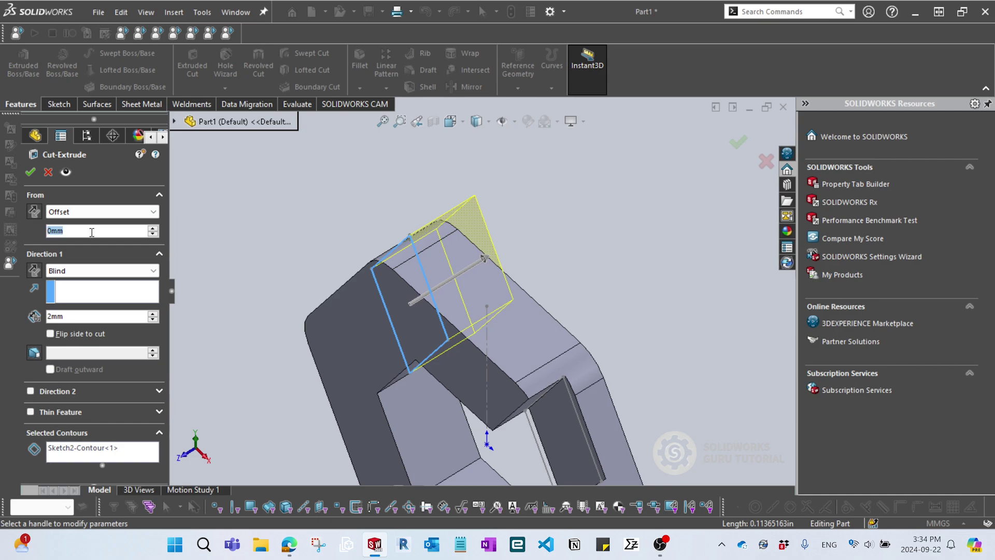
text(0.125)
key(Return)
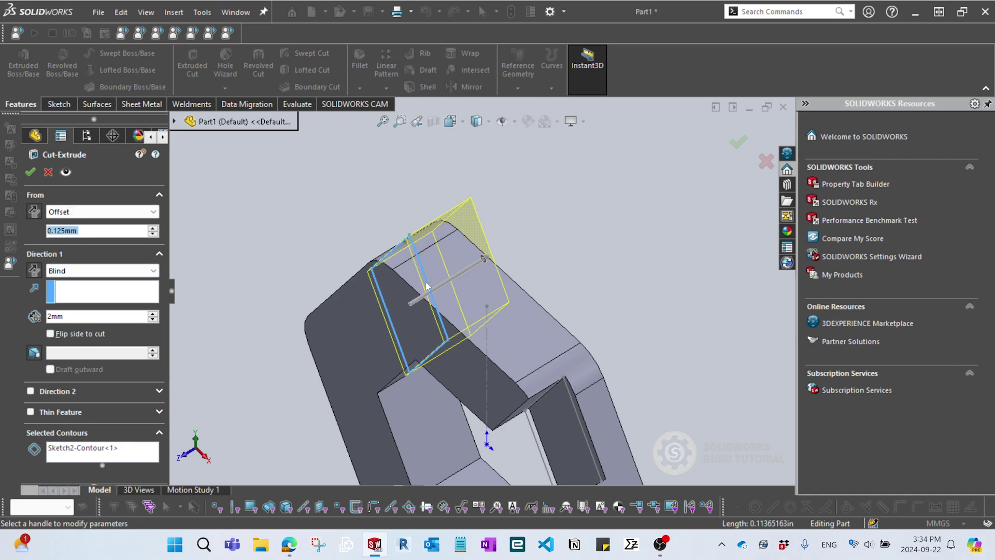
middle_drag(425, 285, 332, 358)
click(737, 141)
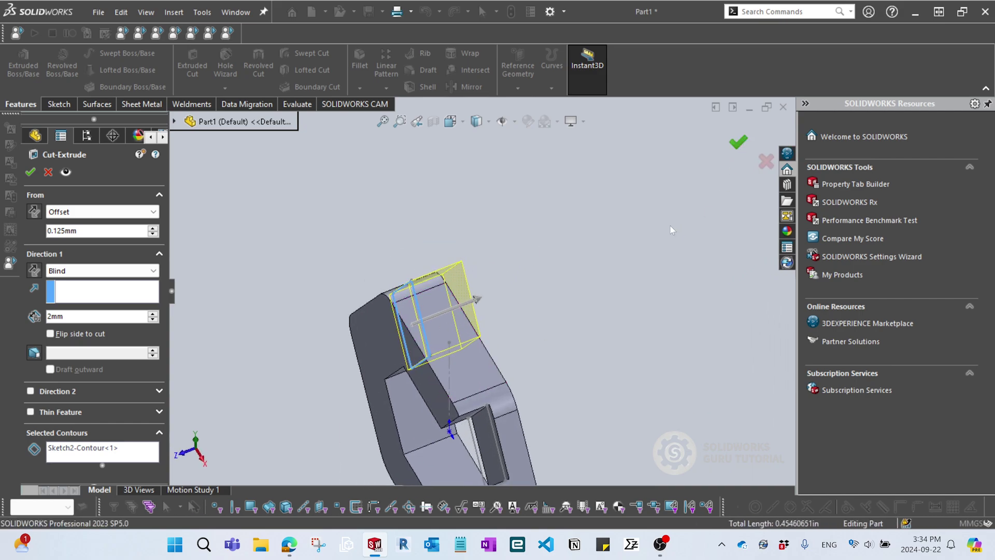
Hide the parallelogram sketch shared by the two cuts
middle_drag(579, 269, 613, 320)
click(84, 342)
click(92, 319)
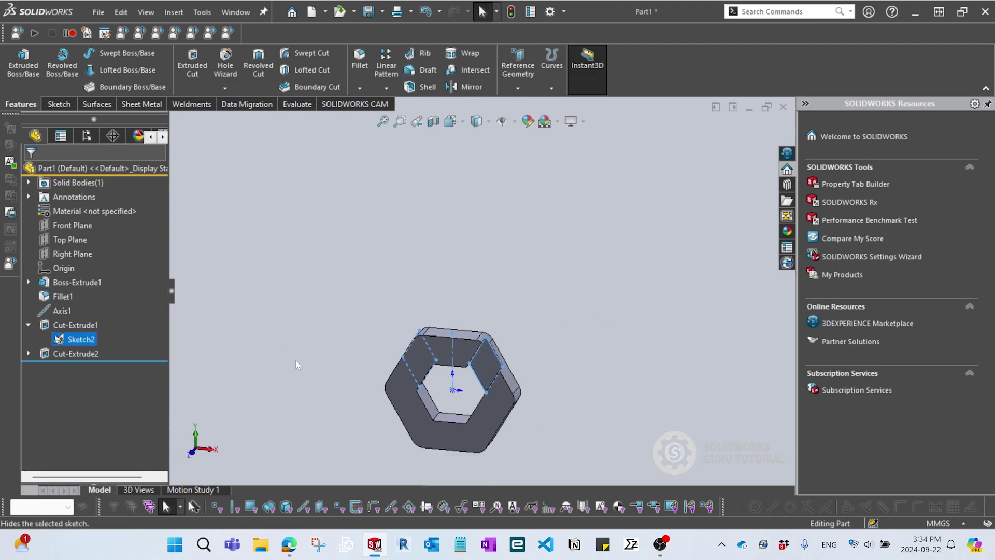
Start a 0.5 mm symmetric fillet and select the inner corner edge where one parallelogram cut's slanted end wall meets its floor
scroll(479, 409, up, 1)
mouse_move(499, 439)
middle_down()
mouse_move(486, 434)
mouse_move(481, 392)
mouse_move(515, 409)
middle_up()
scroll(481, 392, down, 3)
scroll(515, 409, up, 2)
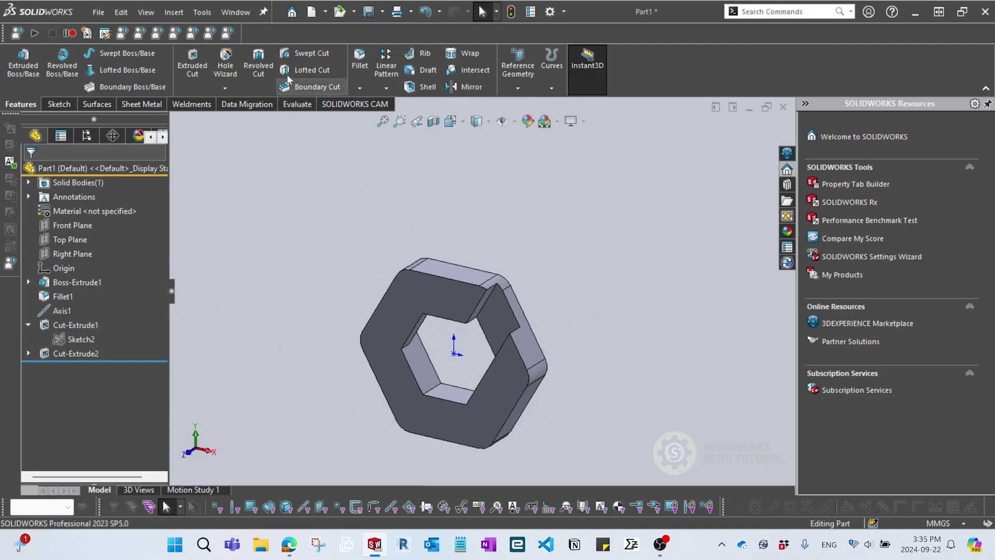
click(360, 59)
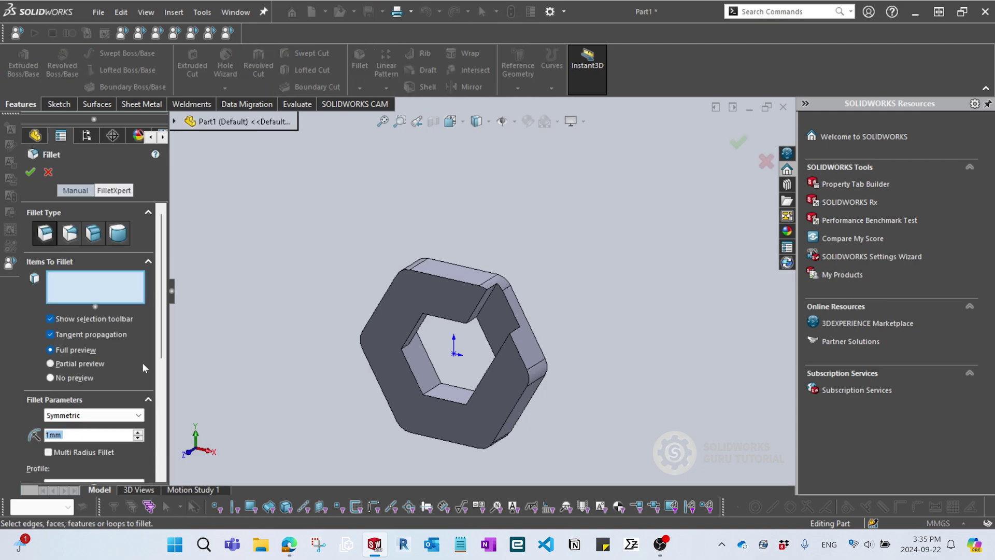
text(5)
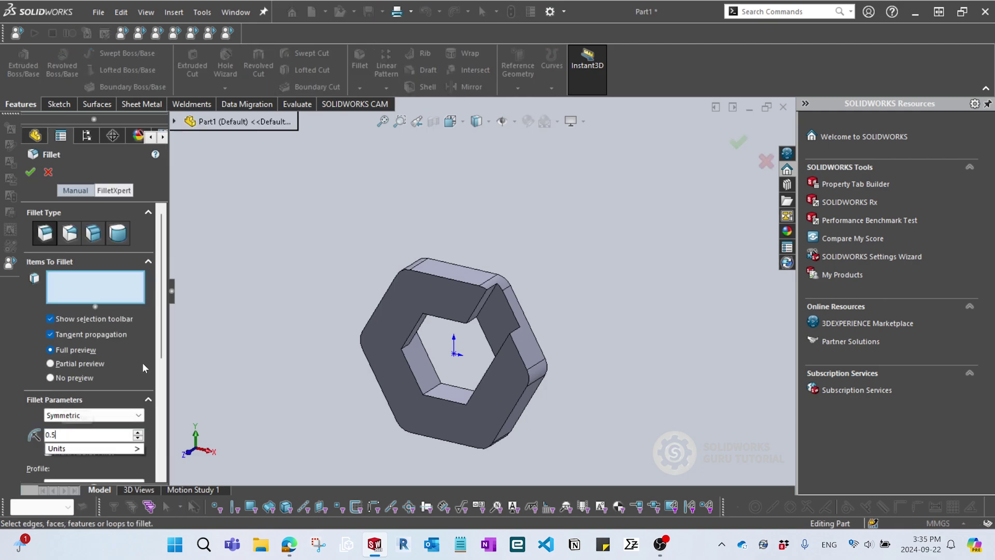
scroll(518, 311, down, 5)
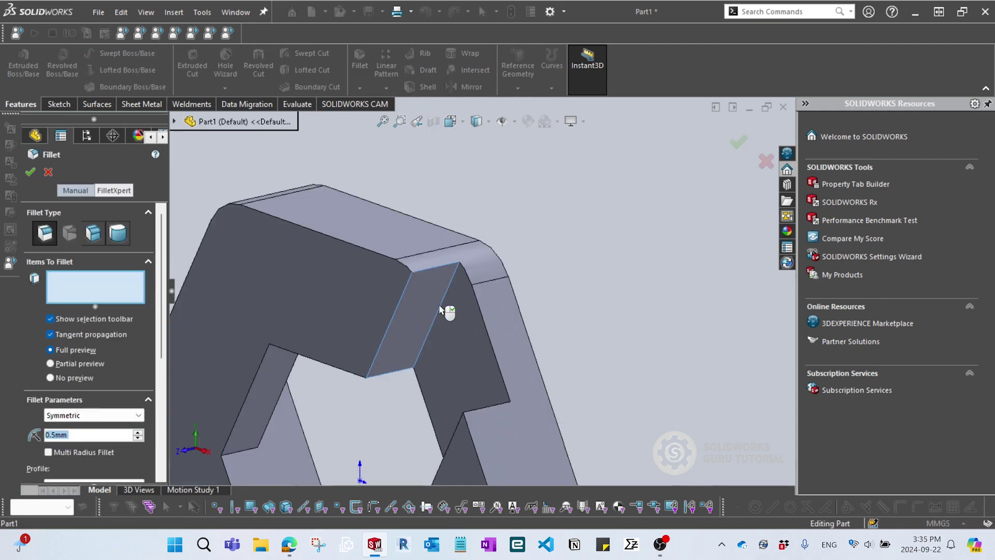
click(444, 308)
click(441, 305)
click(441, 307)
Add the remaining three wall-to-floor edges of the two parallelogram cuts to the 0.5 mm fillet and complete it
scroll(446, 310, up, 5)
middle_drag(458, 363, 502, 373)
scroll(502, 363, down, 7)
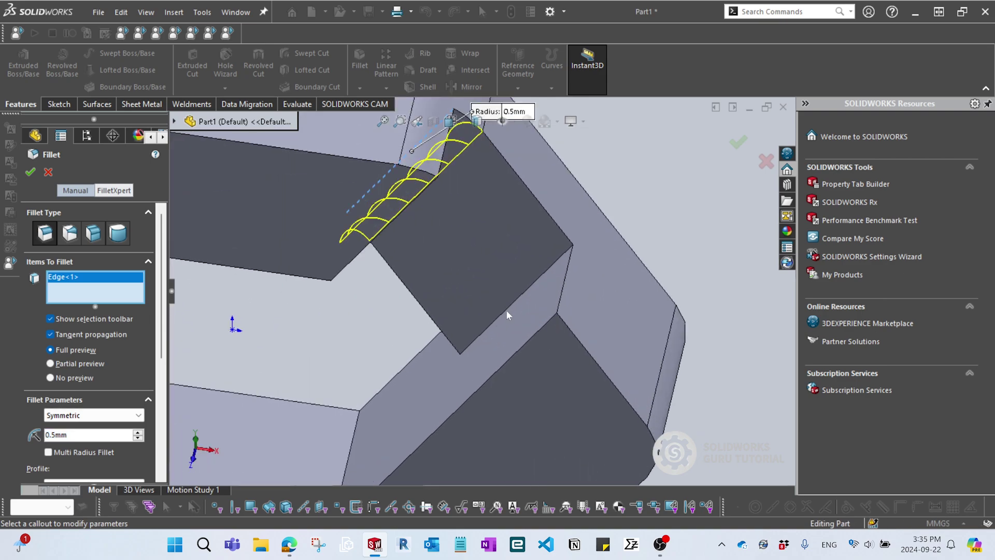
click(506, 309)
scroll(505, 310, up, 5)
scroll(497, 280, down, 5)
scroll(490, 267, down, 2)
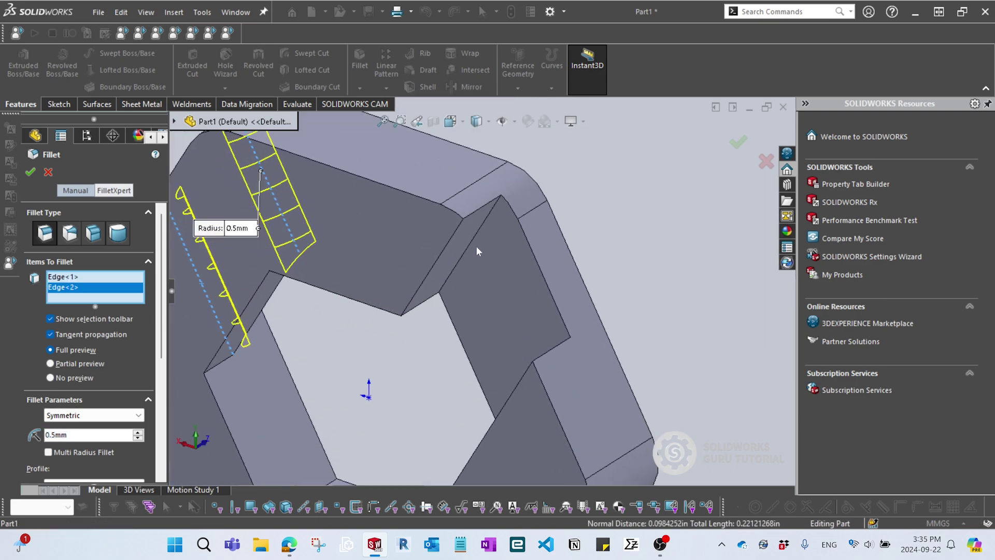
click(474, 240)
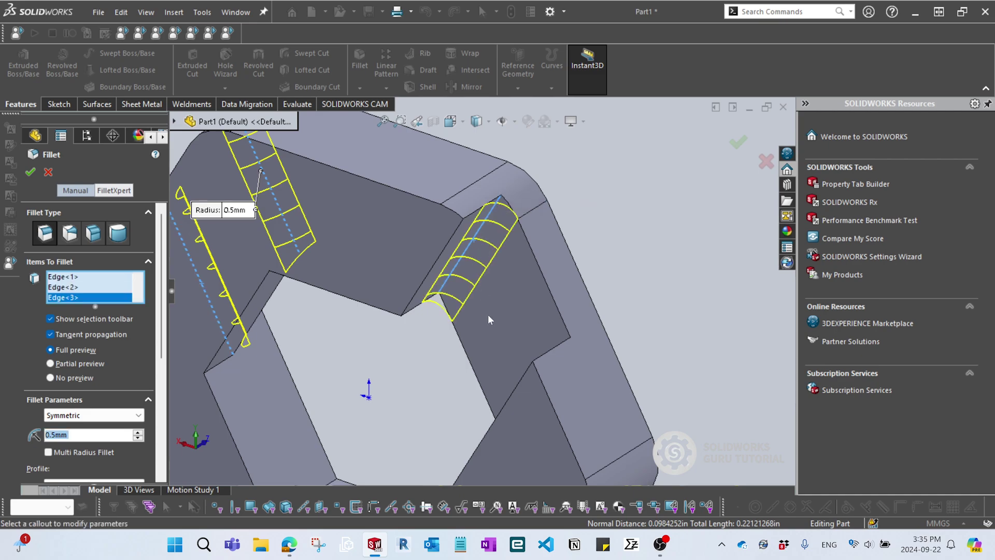
middle_drag(487, 314, 501, 266)
click(502, 270)
scroll(502, 270, up, 6)
middle_drag(539, 311, 575, 233)
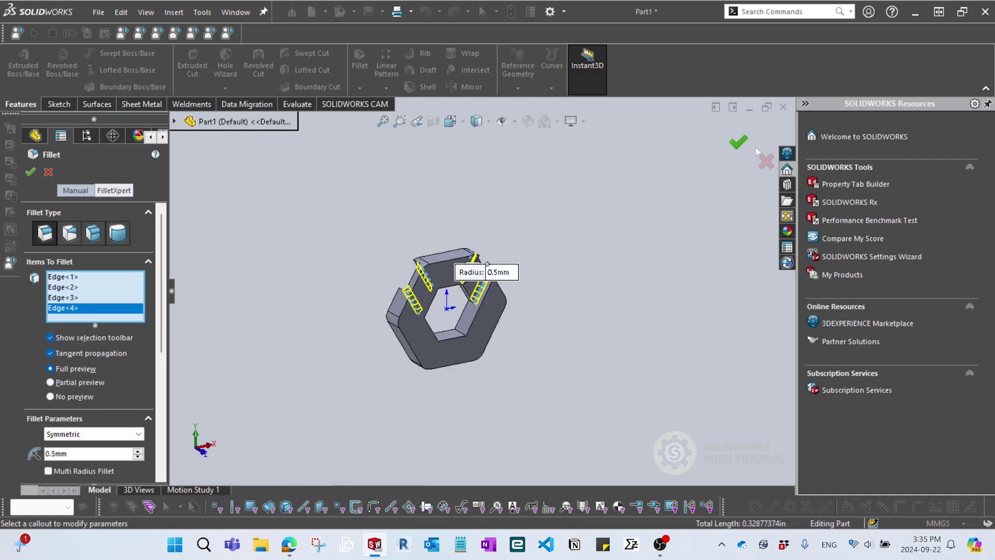
click(738, 142)
scroll(469, 282, down, 5)
middle_drag(469, 283, 308, 305)
scroll(308, 305, up, 5)
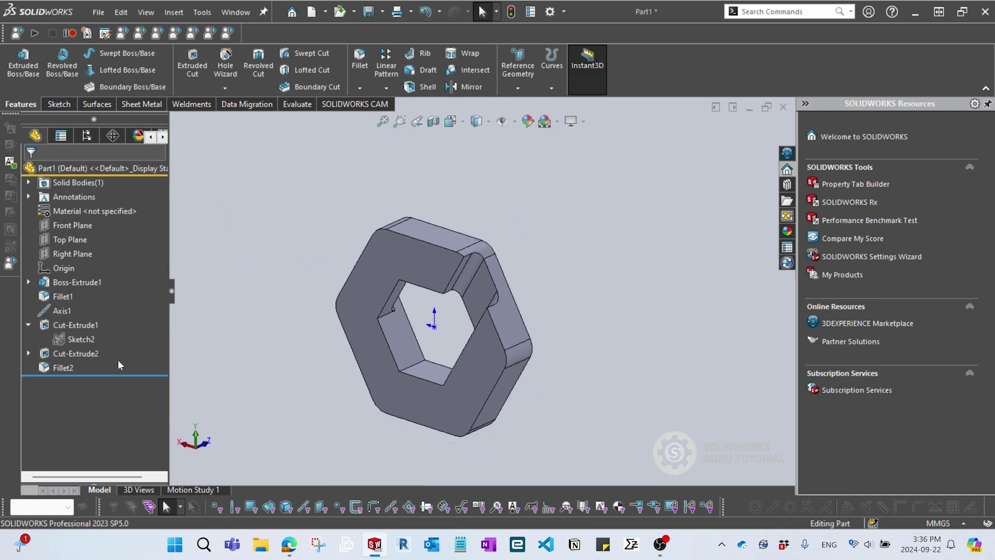
Collapse the first cut in the feature tree, then show reference axes and hide origins in the graphics area
click(28, 324)
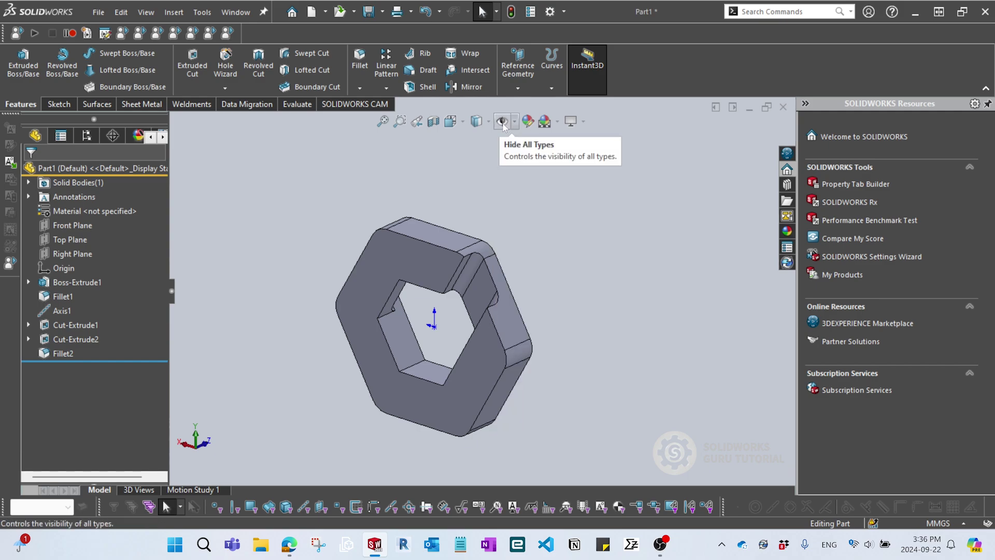
click(515, 125)
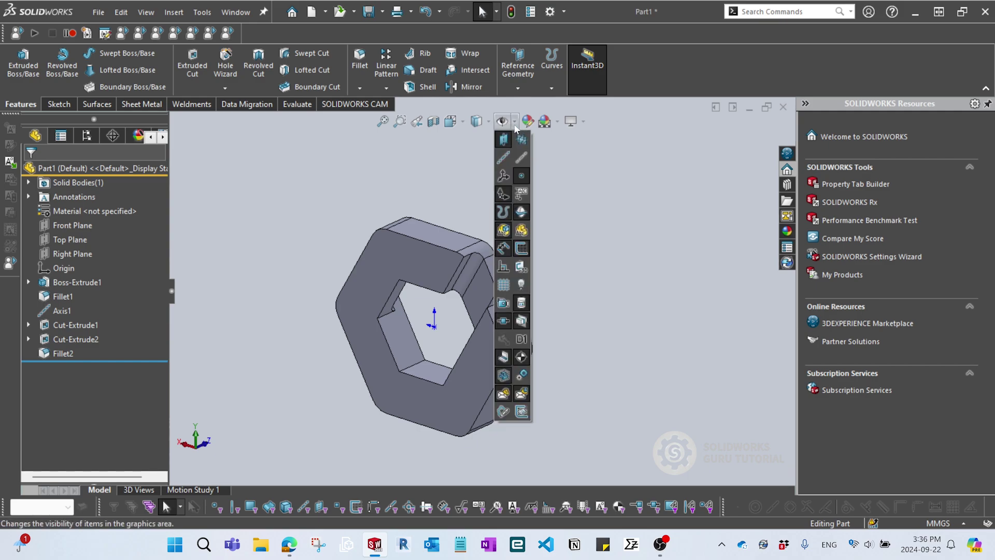
click(505, 159)
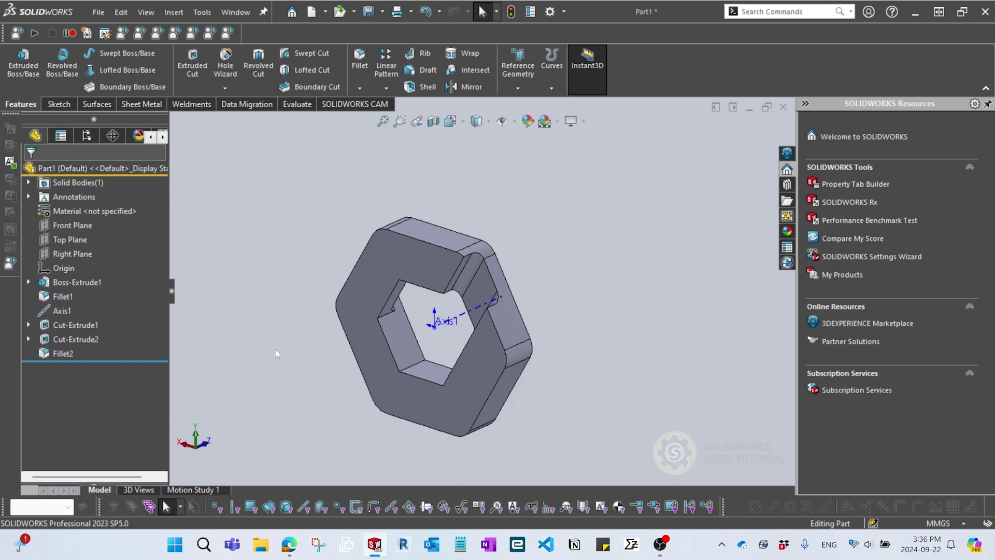
click(61, 312)
click(288, 403)
middle_drag(288, 403, 312, 416)
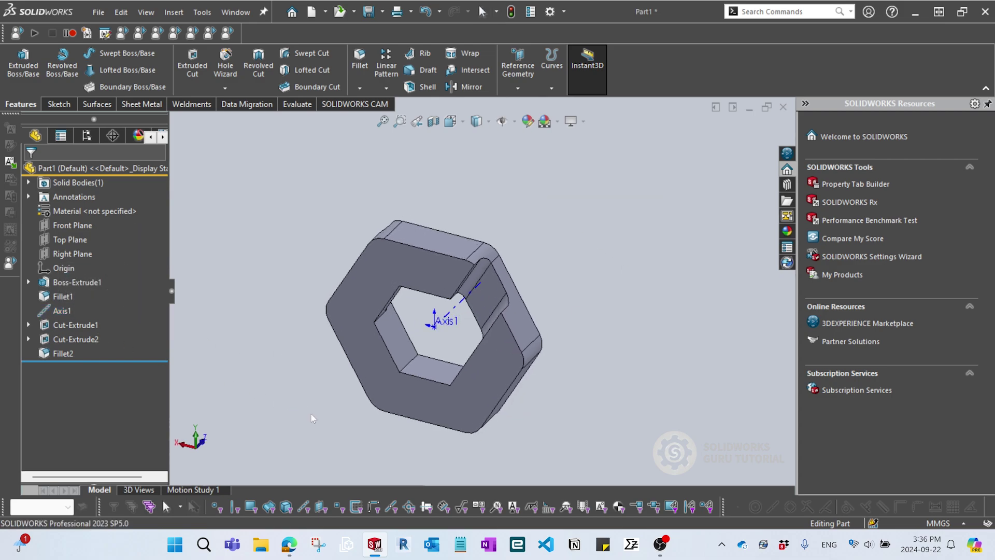
click(515, 123)
click(506, 176)
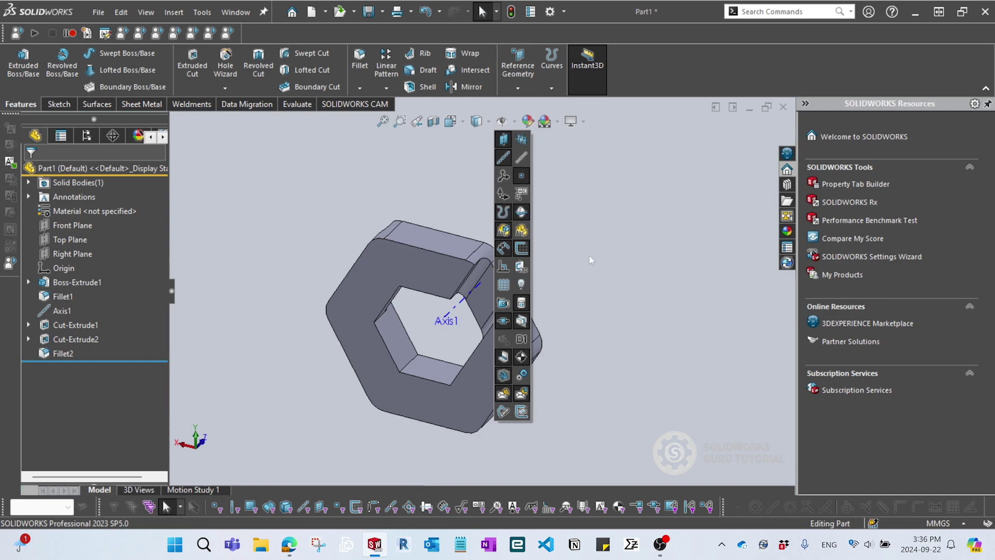
Start a circular pattern and set Axis1 as its rotation axis
middle_drag(593, 275, 497, 330)
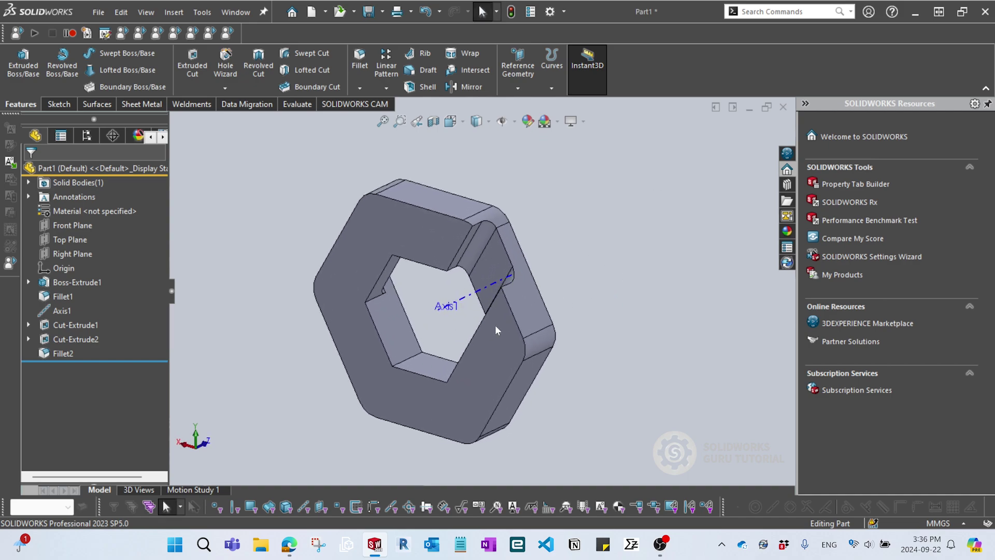
middle_drag(579, 312, 592, 312)
scroll(246, 368, up, 1)
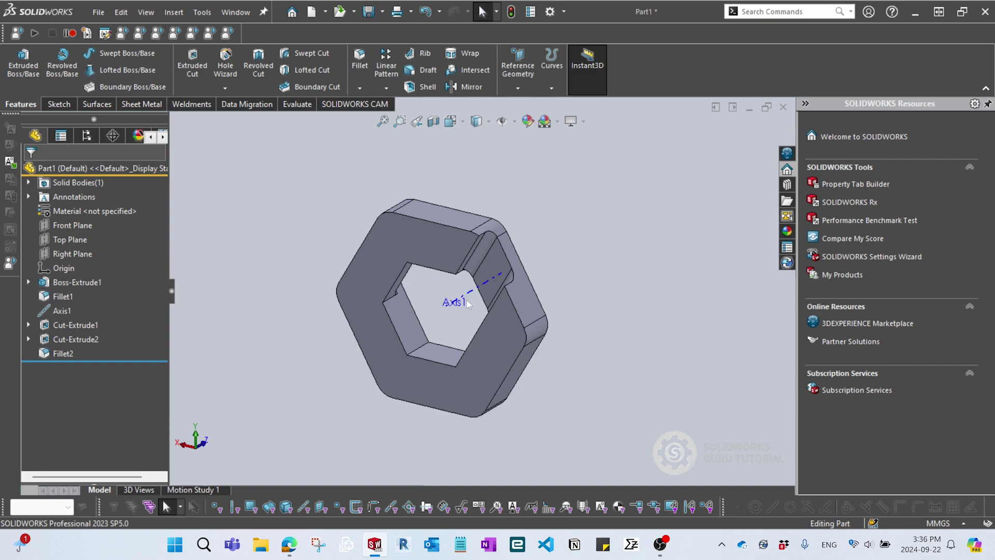
scroll(457, 310, up, 1)
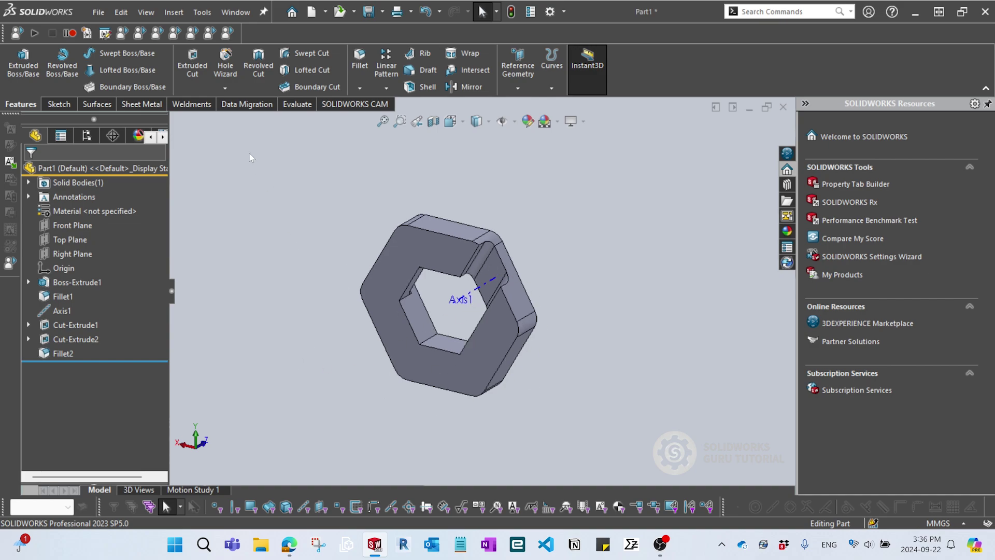
click(386, 88)
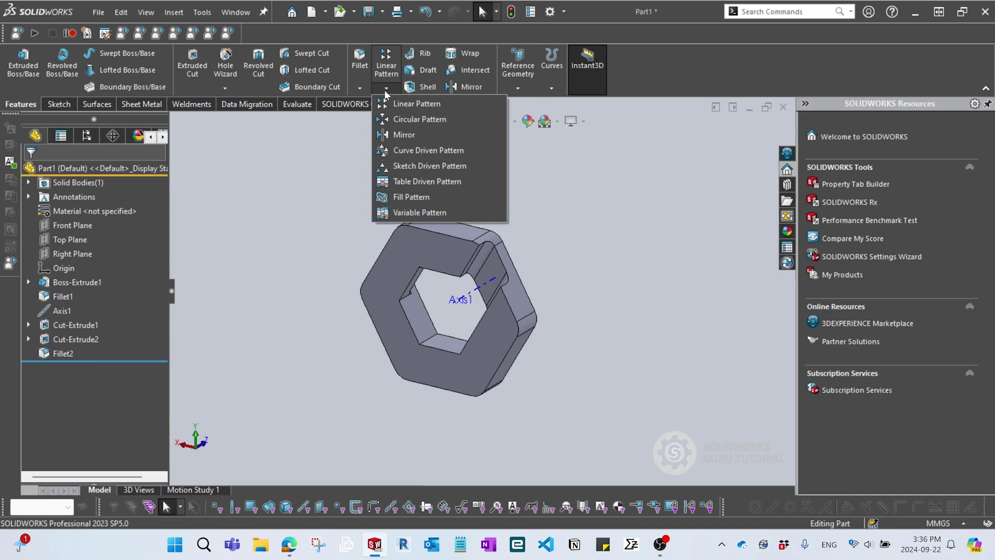
click(400, 119)
scroll(418, 279, up, 2)
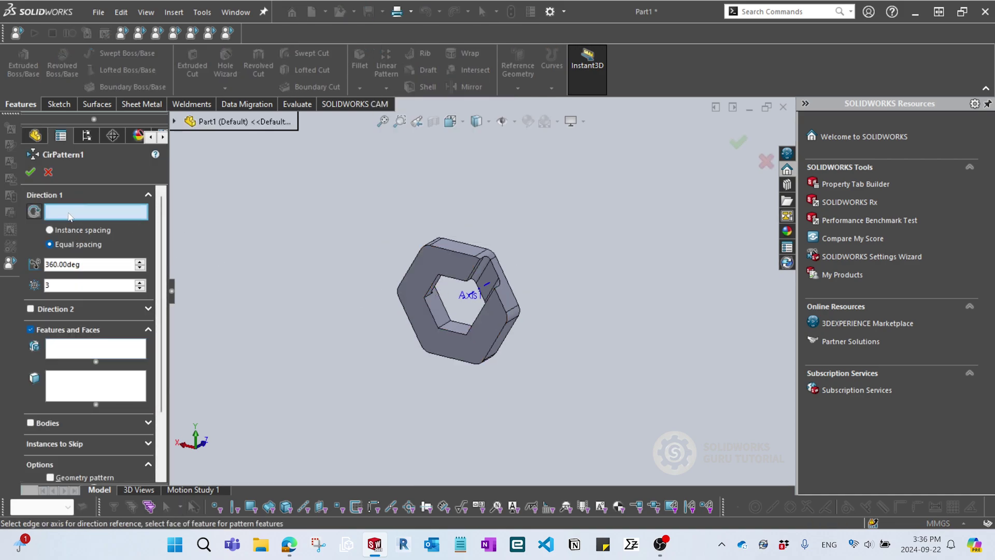
scroll(478, 312, down, 5)
click(477, 301)
scroll(451, 342, up, 4)
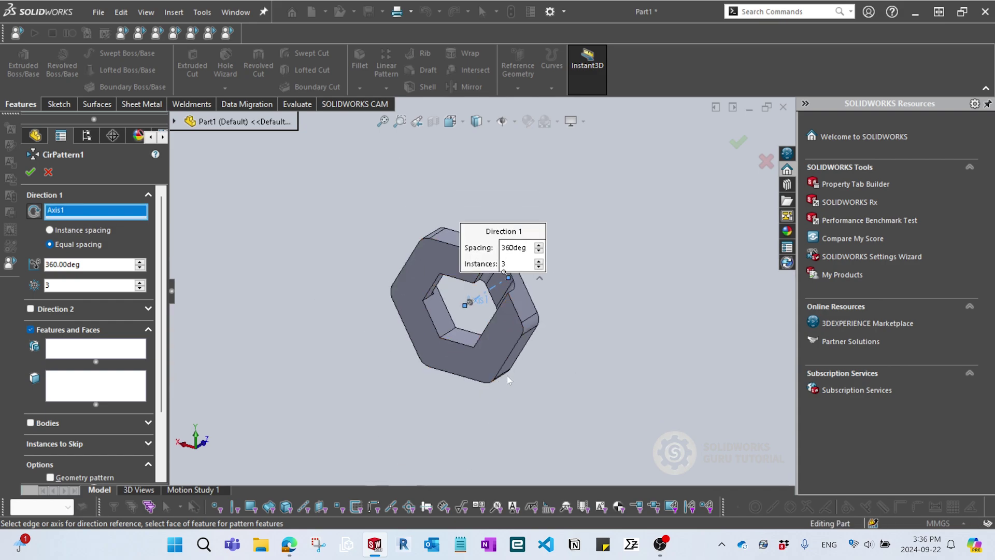
Pattern Cut-Extrude1, Cut-Extrude2 and Fillet2 as 2 equally spaced instances over 360 degrees and complete the pattern
click(107, 342)
click(175, 122)
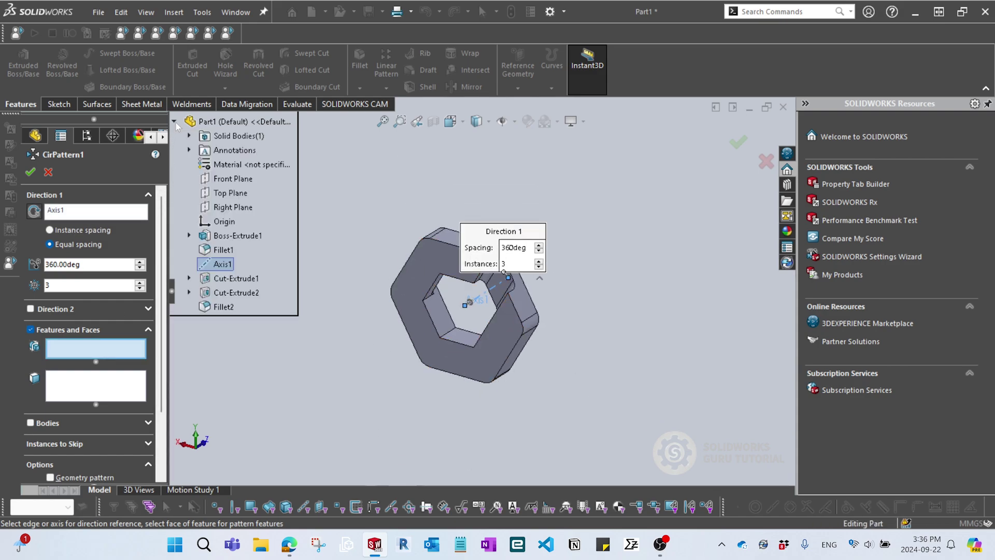
click(237, 278)
click(237, 293)
click(224, 306)
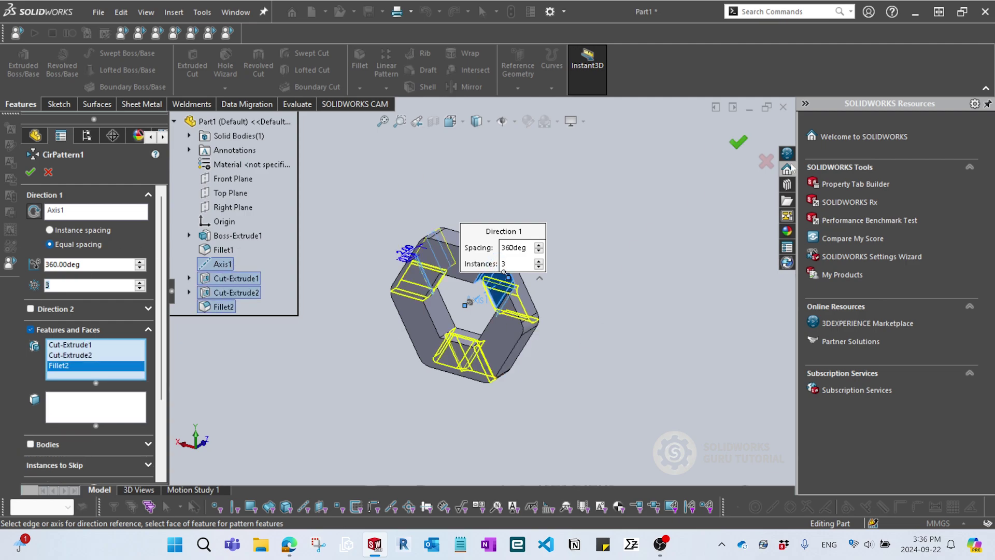
text(2)
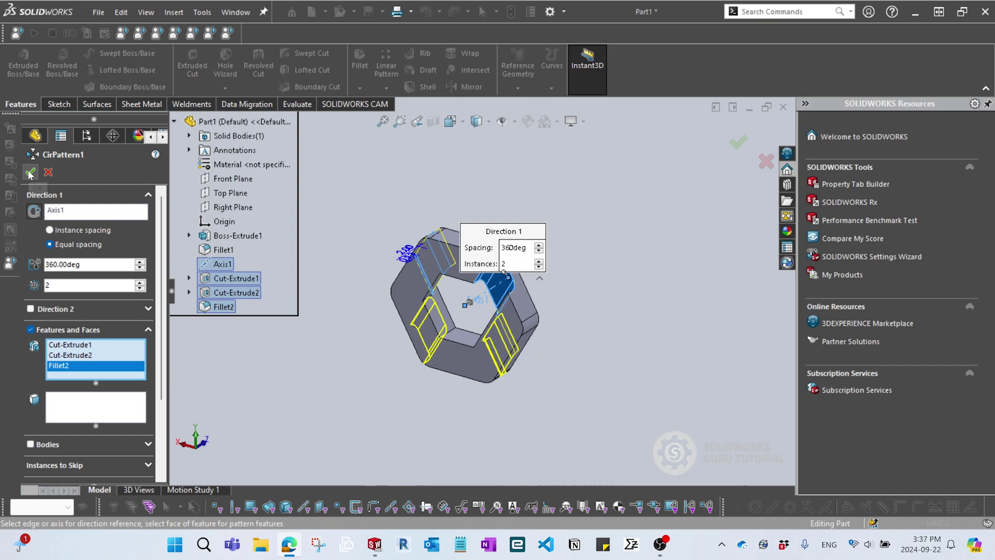
click(29, 174)
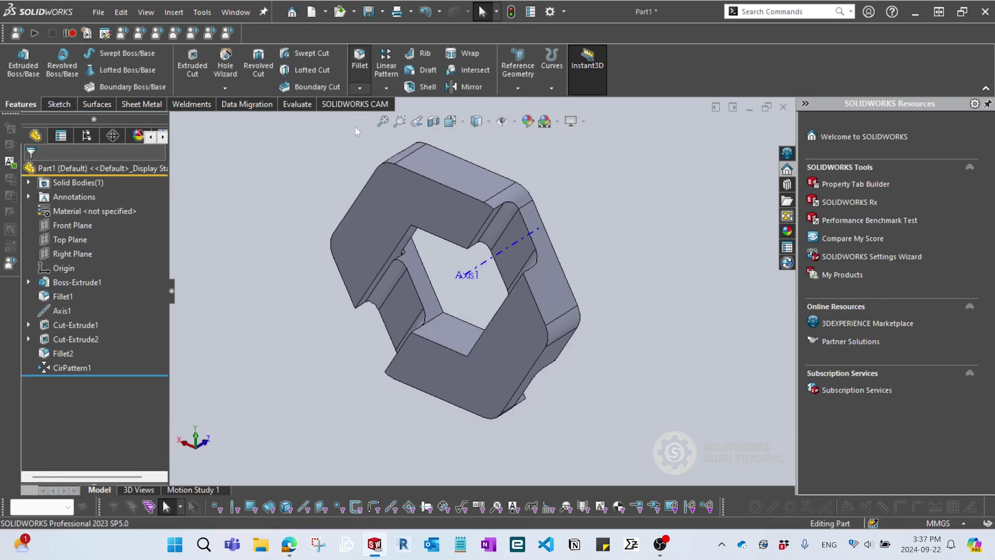
Fillet all six corner edges of the inner hexagonal hole with a 0.5 mm radius
click(359, 61)
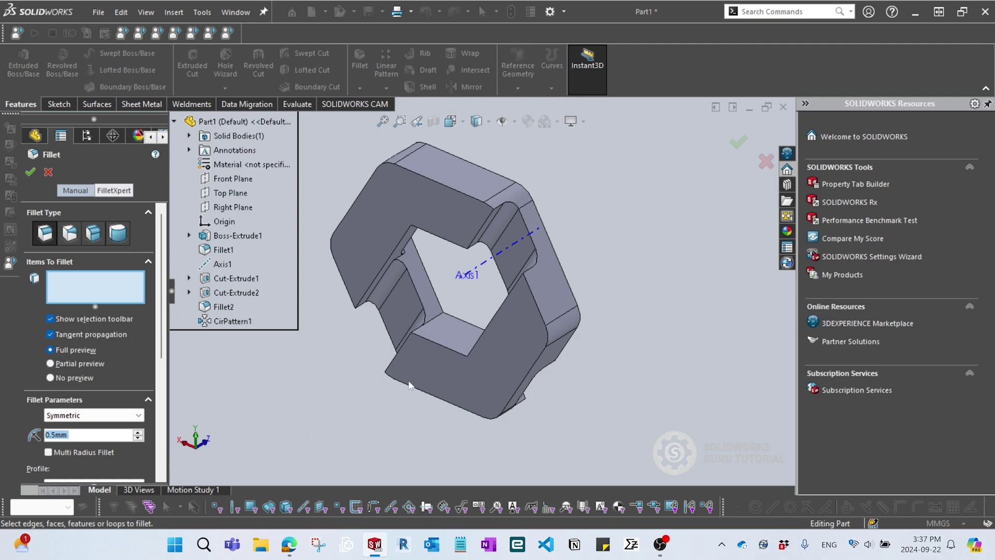
scroll(448, 312, down, 5)
click(450, 313)
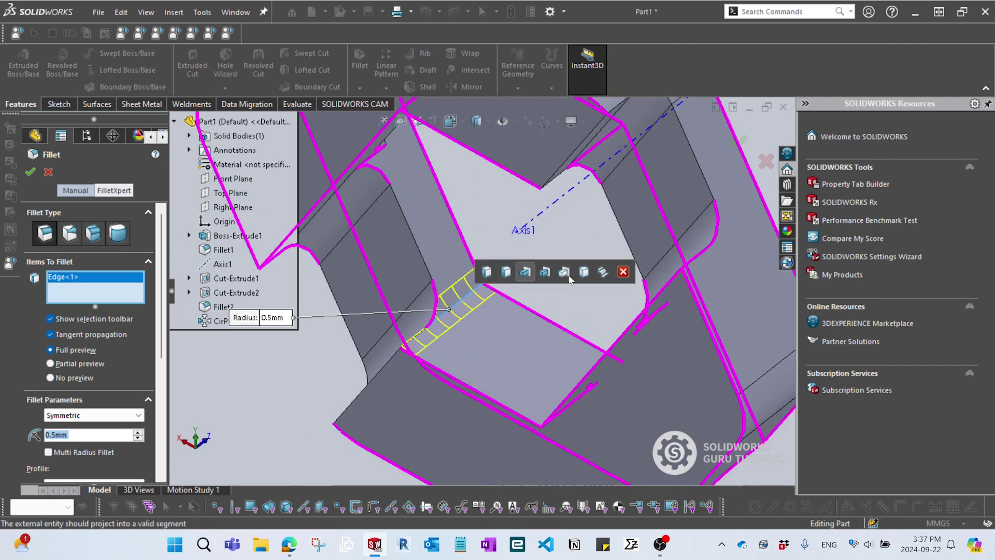
click(603, 271)
scroll(601, 279, up, 5)
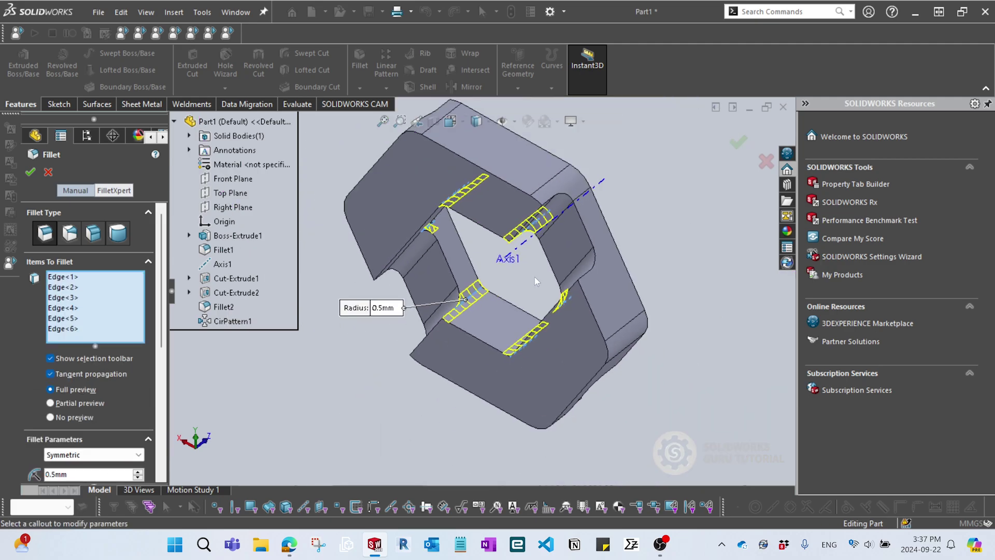
middle_drag(513, 259, 551, 311)
right_click(552, 312)
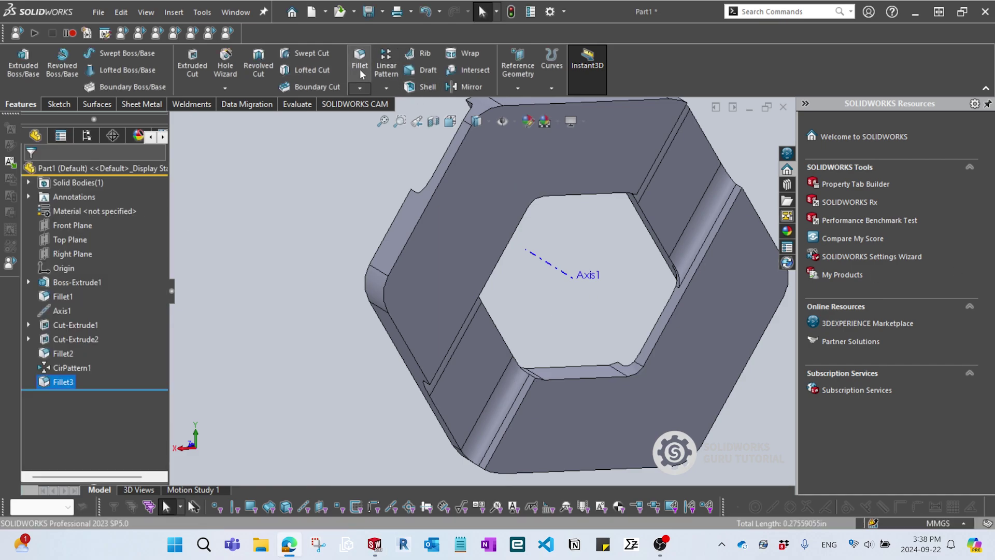
Start a 0.35 mm fillet and select the two curved rim edges at one inner corner where a cut meets the hole
click(362, 74)
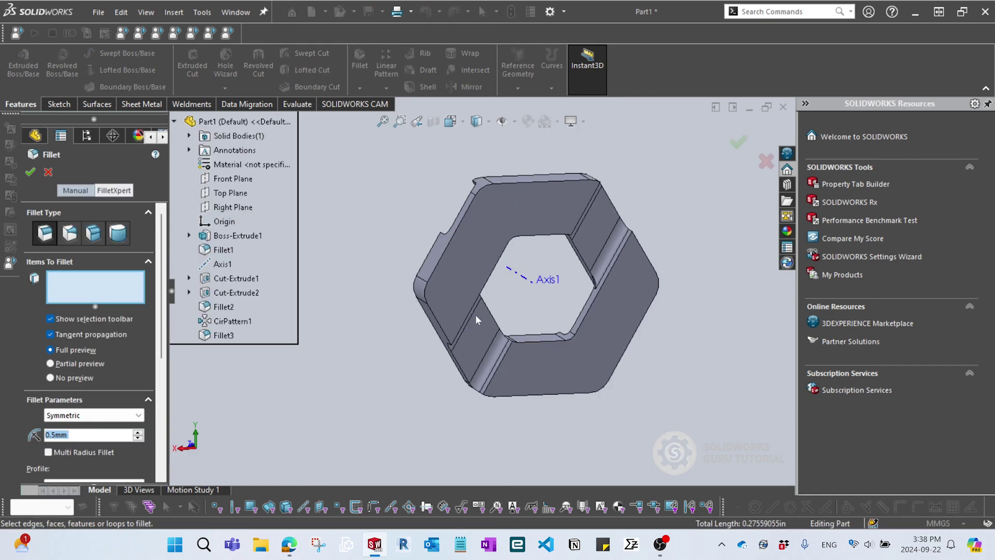
double_click(98, 438)
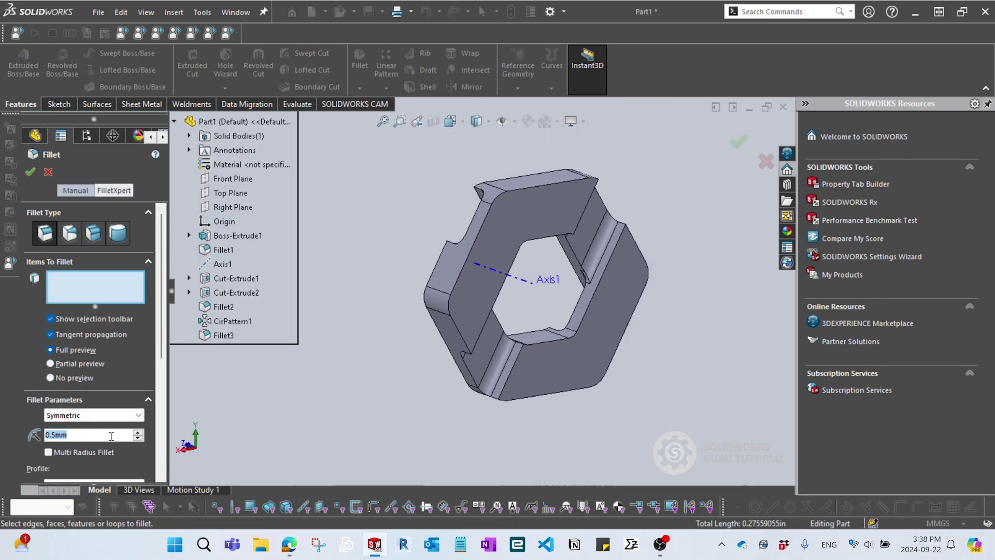
key(BackSpace)
text(0.35)
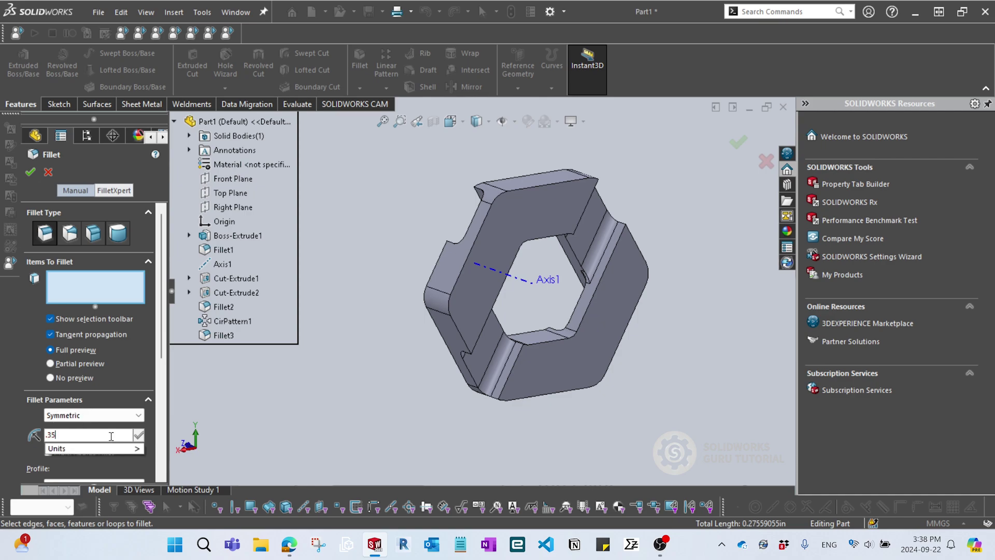
key(Return)
scroll(516, 280, down, 10)
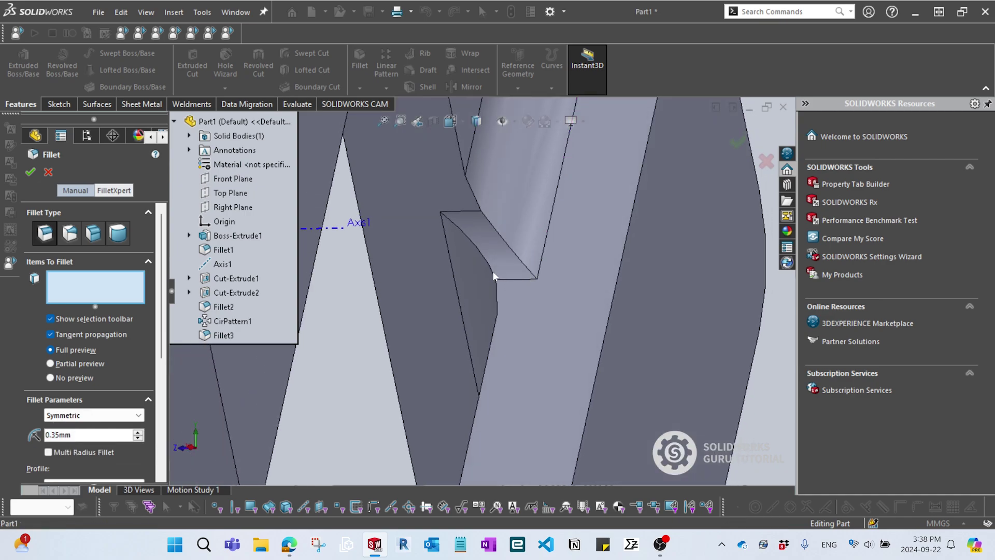
click(493, 271)
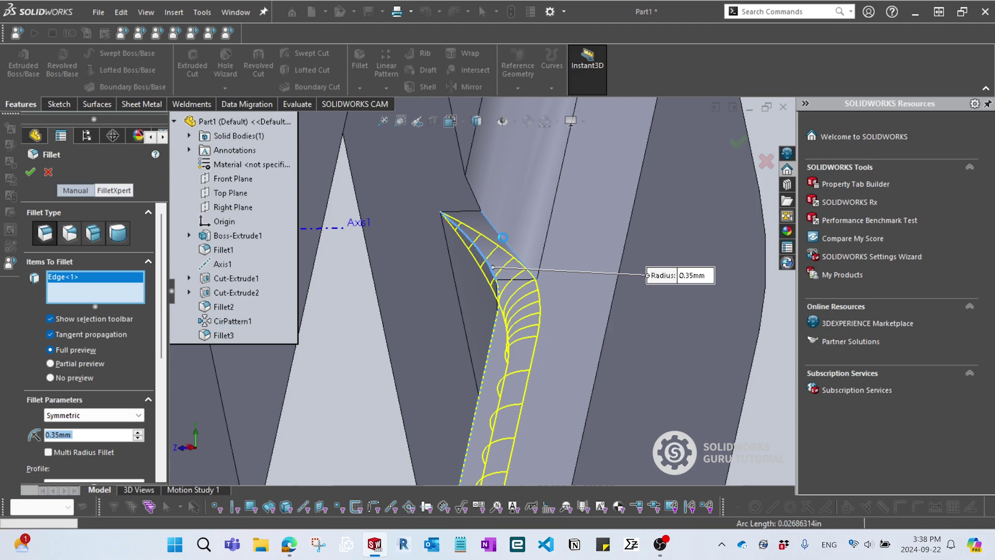
click(502, 238)
Add the curved rim edges at the remaining inner corners to the 0.35 mm fillet and complete it
scroll(502, 238, up, 6)
middle_drag(502, 240, 442, 295)
scroll(479, 238, up, 4)
scroll(458, 235, down, 8)
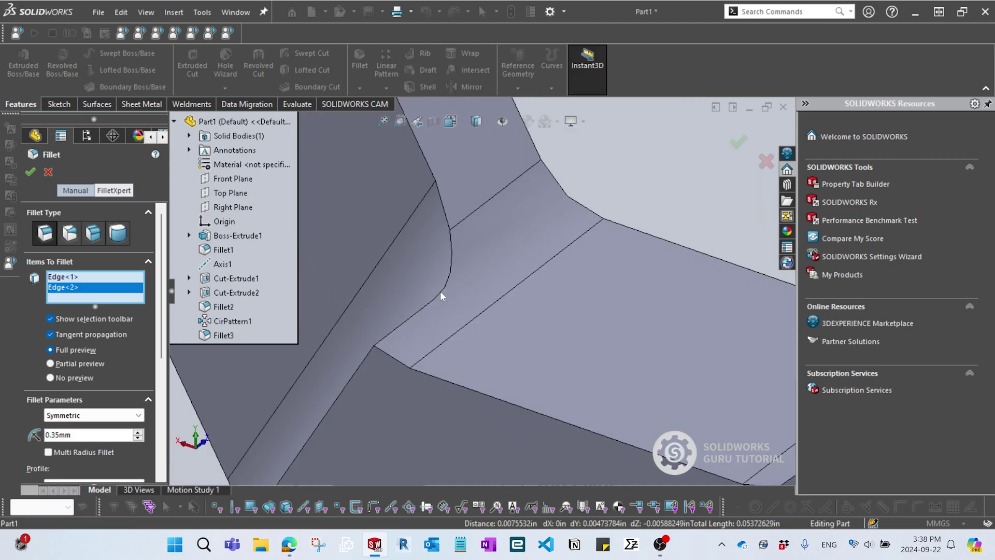
click(436, 294)
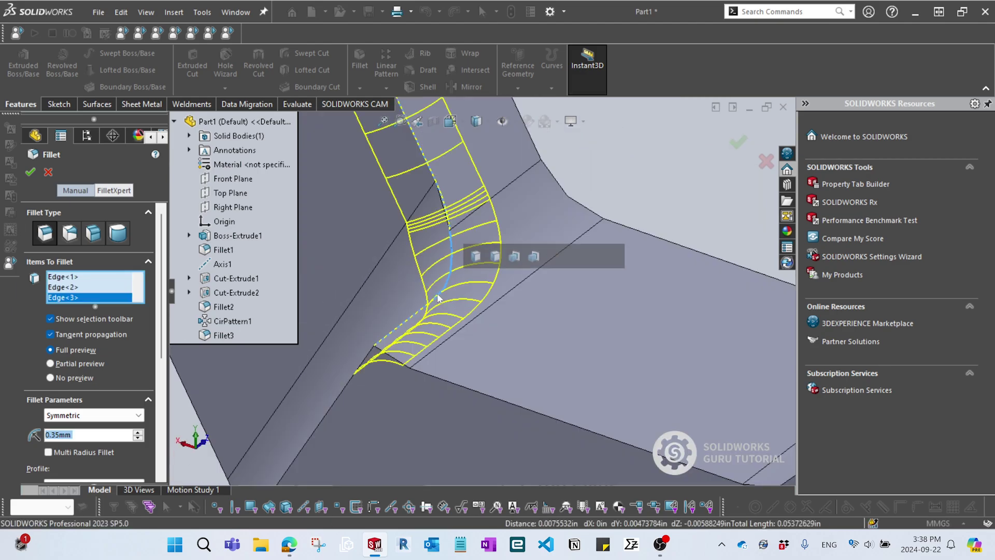
scroll(491, 333, up, 4)
middle_drag(491, 332, 444, 206)
scroll(449, 212, down, 5)
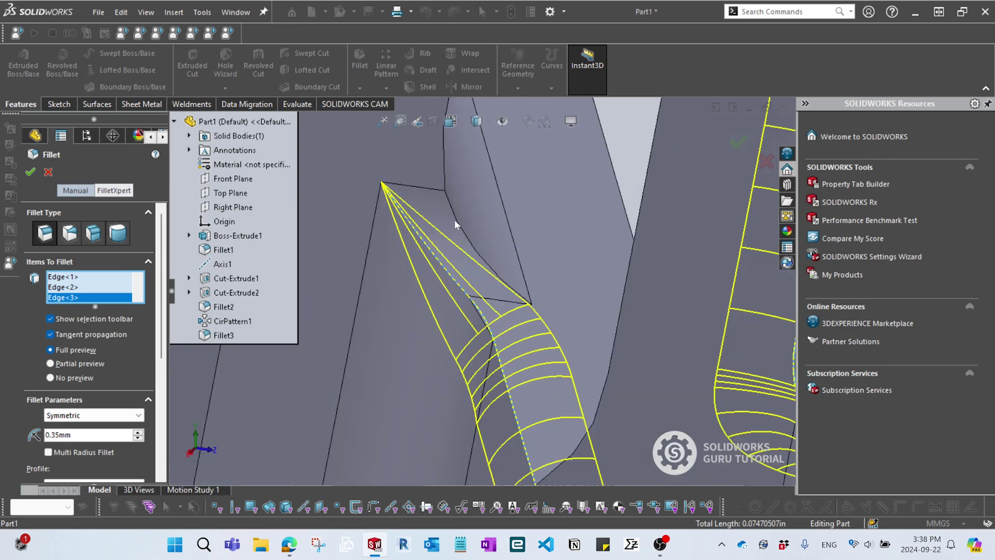
click(454, 216)
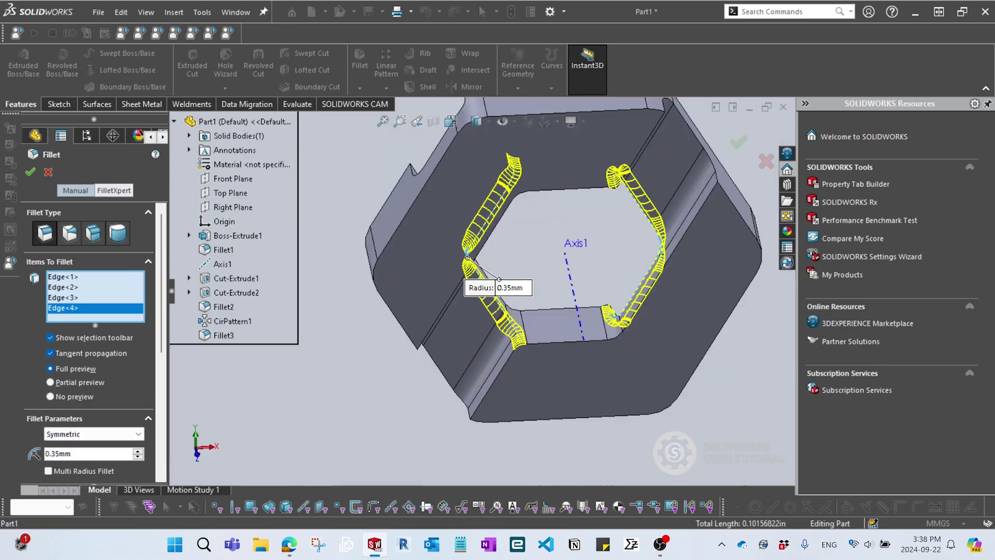
click(30, 172)
key(Return)
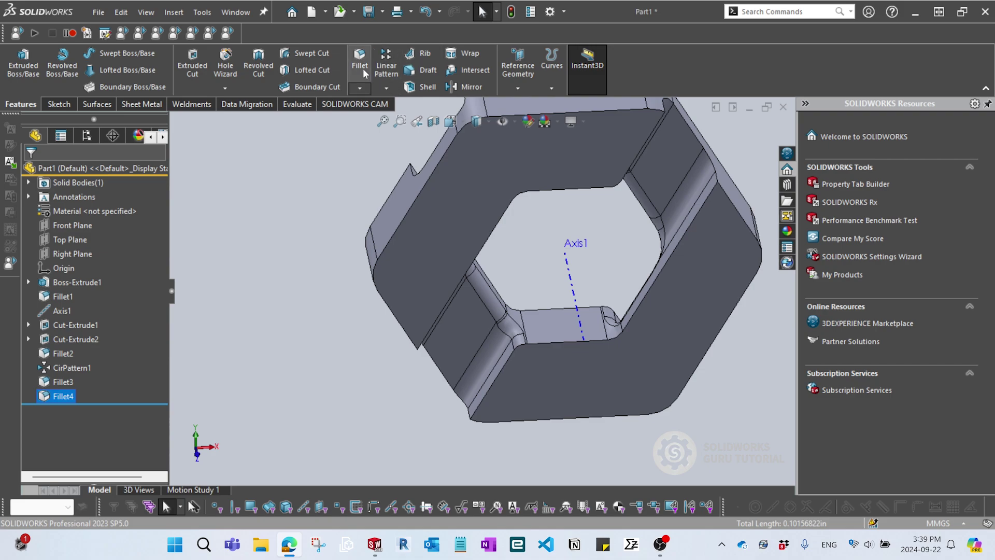
Fillet the outer rim edges of the cuts, including one cut face, with a 0.35 mm radius
key(Return)
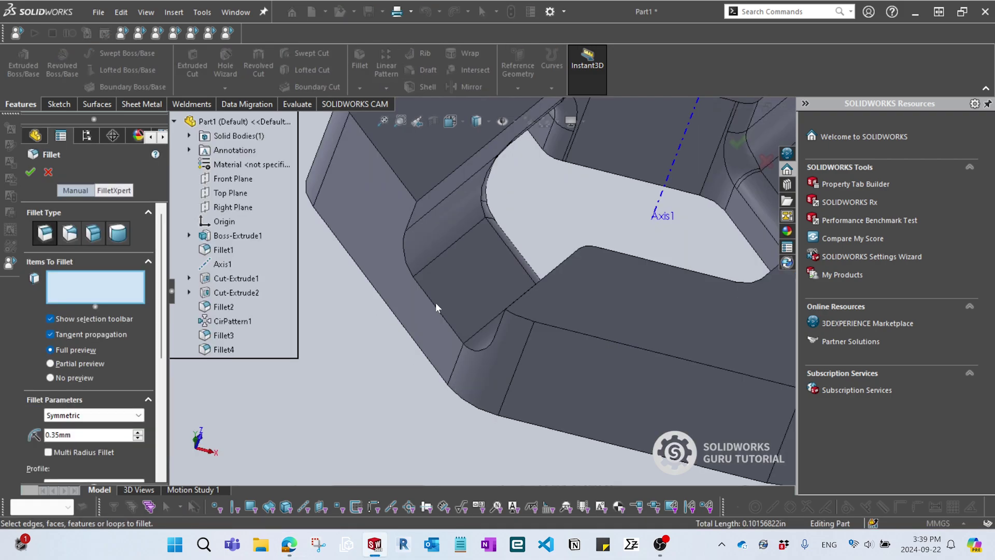
click(434, 303)
middle_drag(434, 304, 478, 275)
scroll(477, 271, down, 4)
click(487, 275)
scroll(488, 276, up, 4)
scroll(552, 207, down, 2)
middle_drag(546, 251, 549, 217)
click(562, 213)
scroll(517, 250, down, 4)
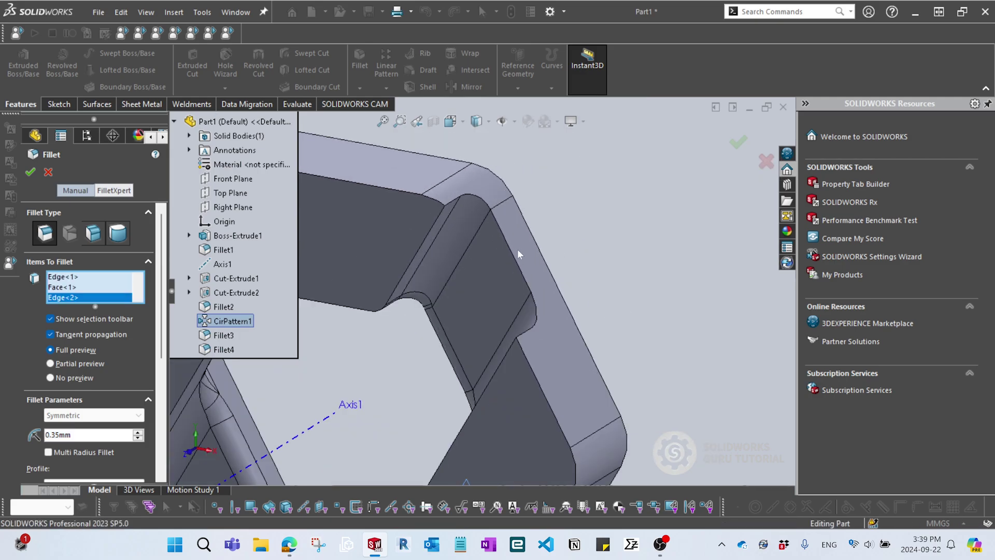
click(510, 251)
scroll(564, 298, up, 4)
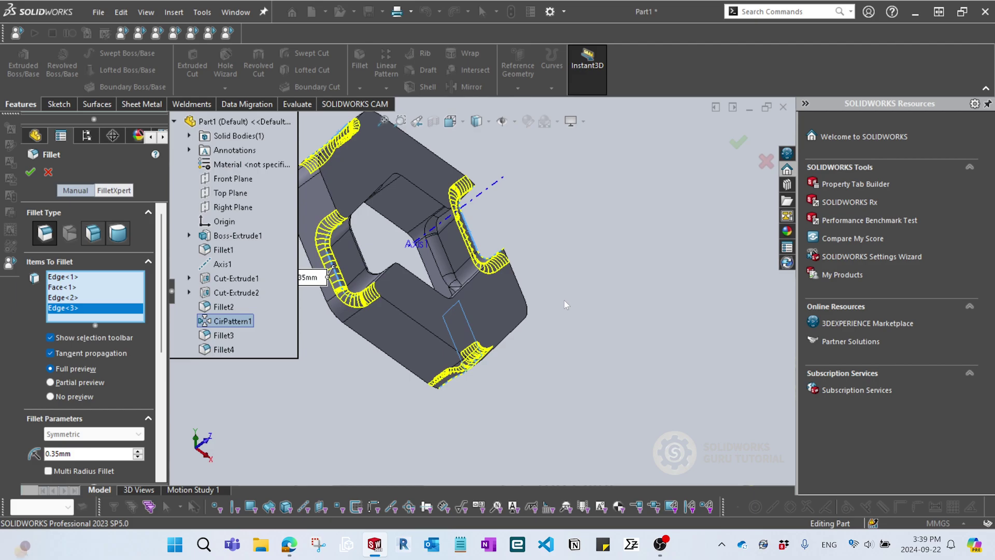
key(Return)
scroll(666, 361, up, 2)
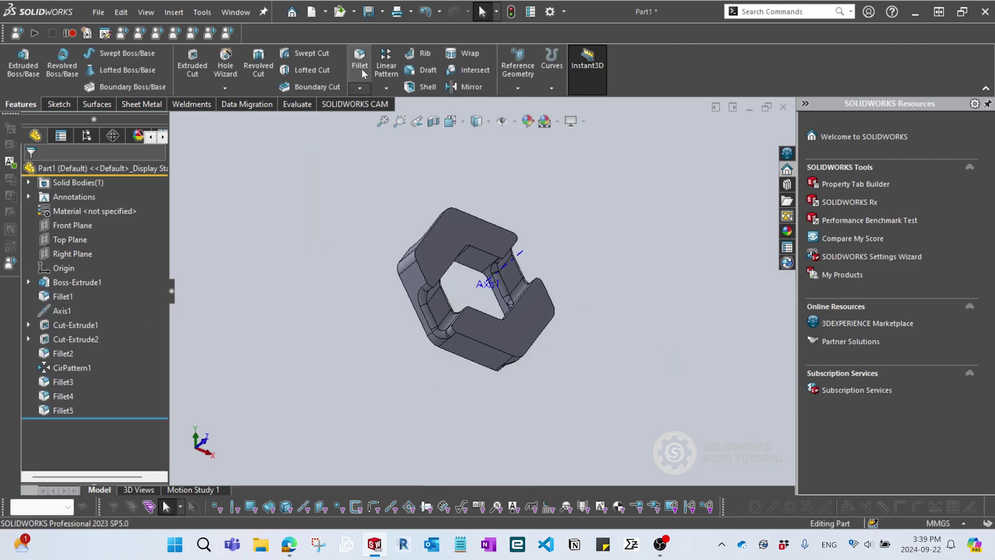
Fillet the borders of the four large flat faces on both sides of the ring with a 0.35 mm radius
click(363, 74)
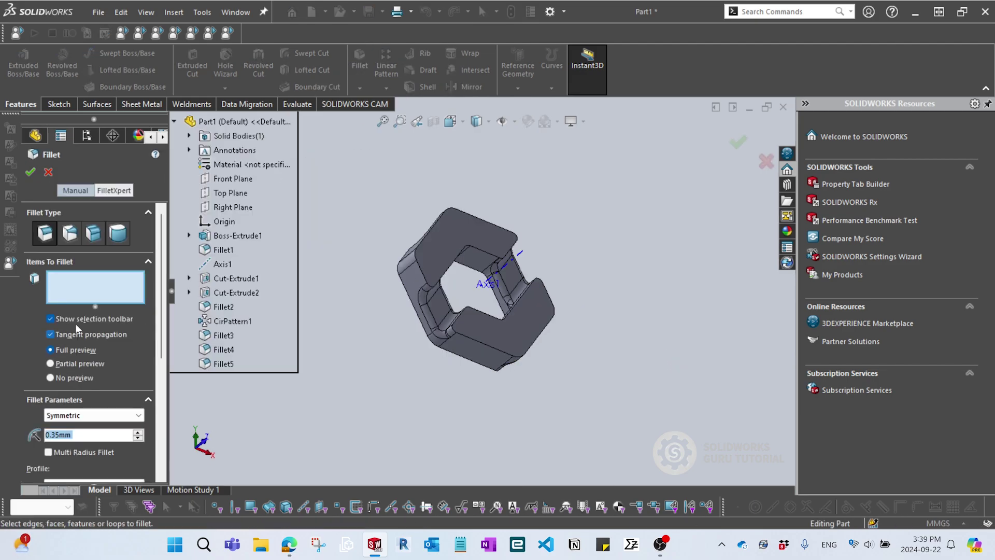
middle_drag(590, 327, 508, 363)
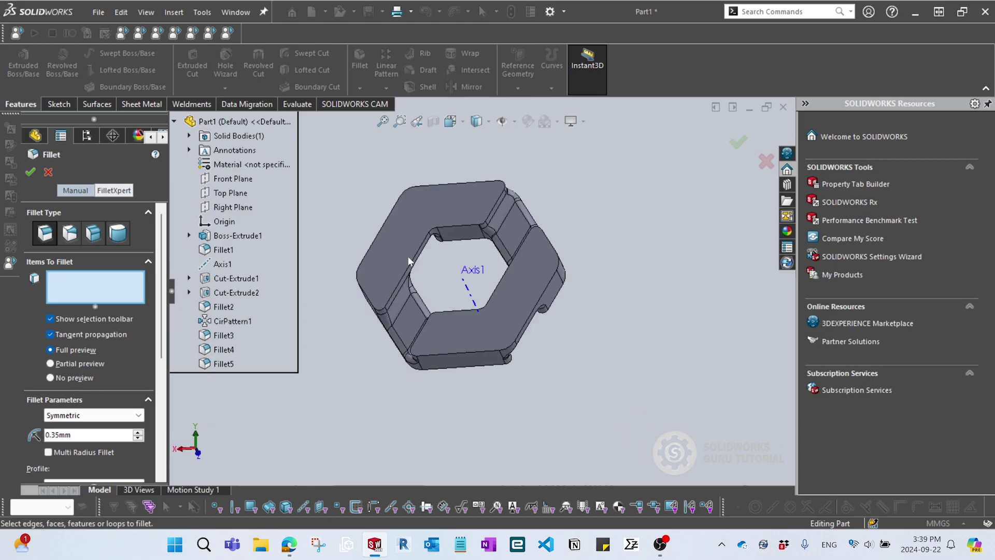
scroll(369, 227, down, 3)
click(371, 230)
click(489, 344)
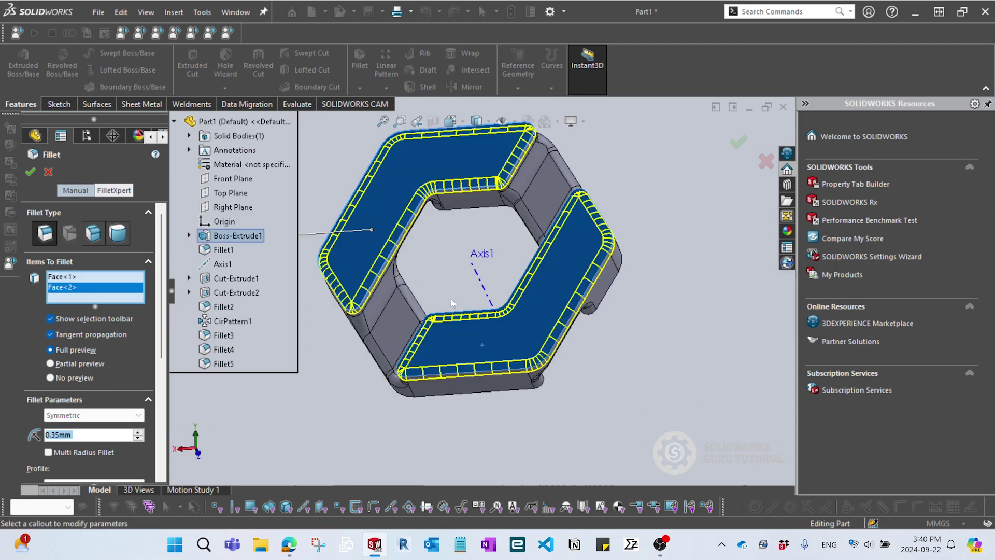
middle_drag(585, 339, 556, 354)
click(409, 238)
click(553, 354)
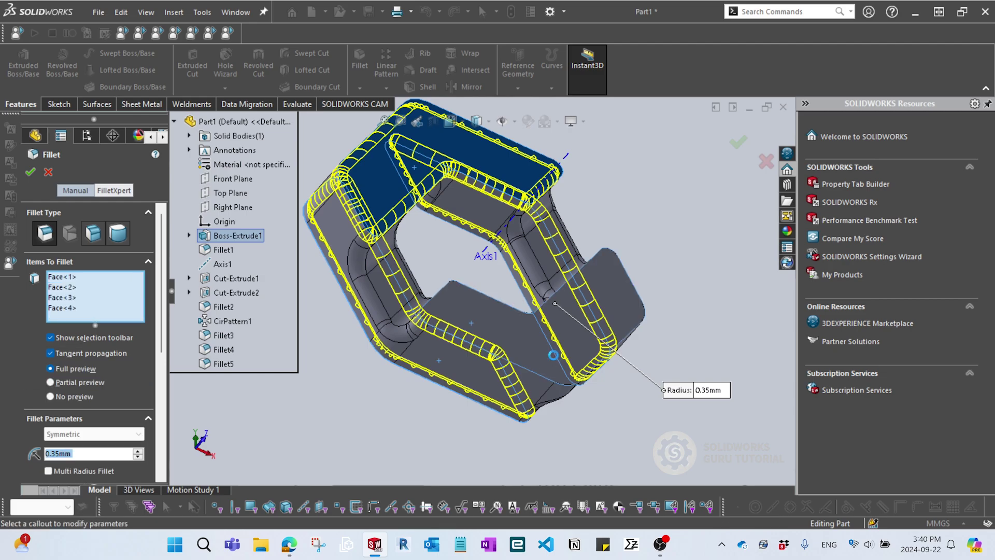
key(Return)
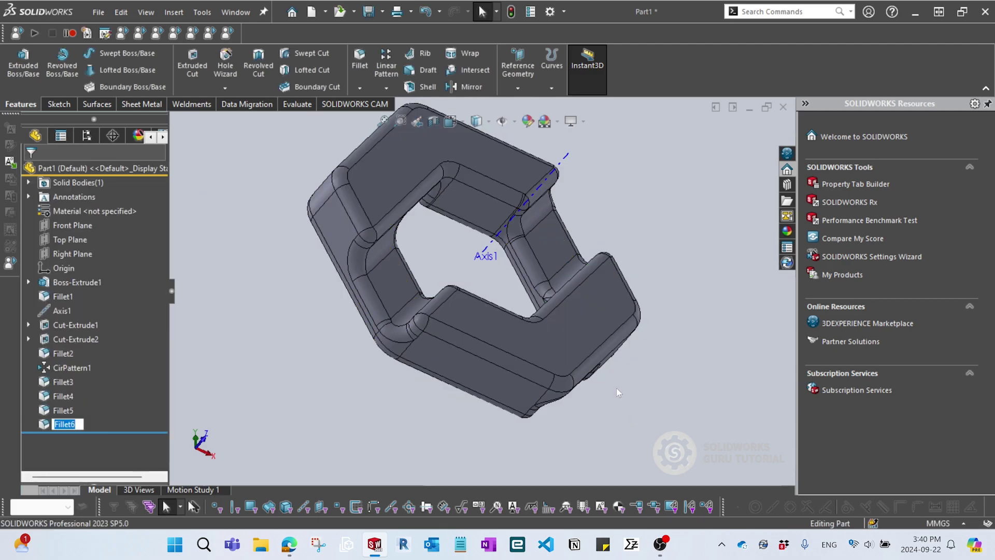
Hide Axis1 in the model
scroll(617, 393, up, 5)
middle_drag(617, 393, 549, 440)
scroll(512, 209, down, 3)
middle_drag(512, 210, 554, 228)
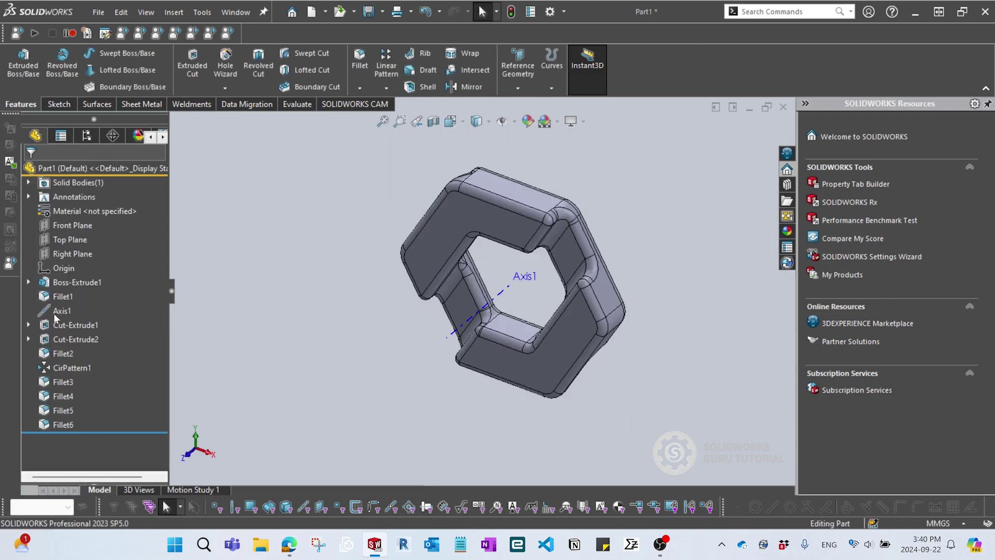
click(61, 311)
click(67, 294)
middle_drag(393, 363, 424, 344)
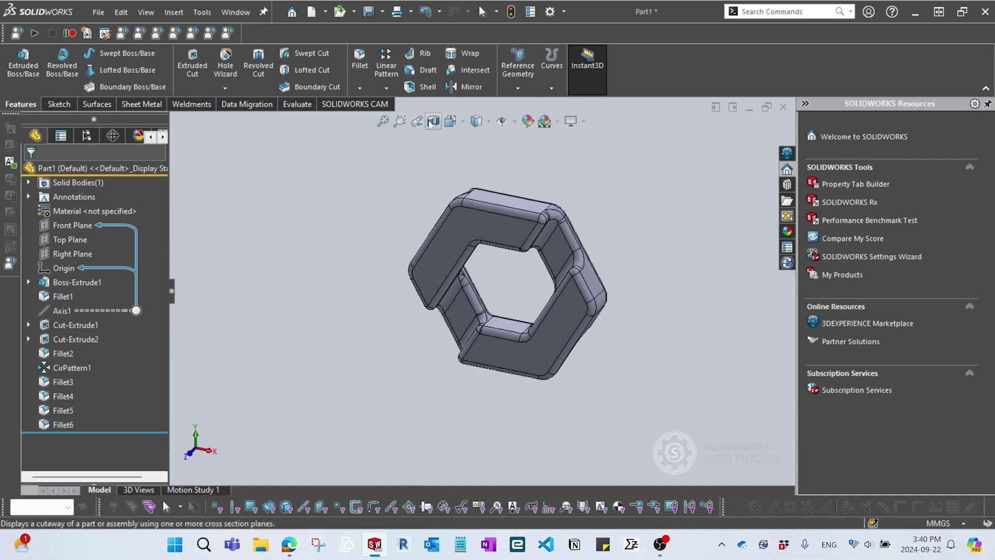
Start a linear pattern along the ring's straight upper edge with 6 mm spacing and 7 instances
click(387, 64)
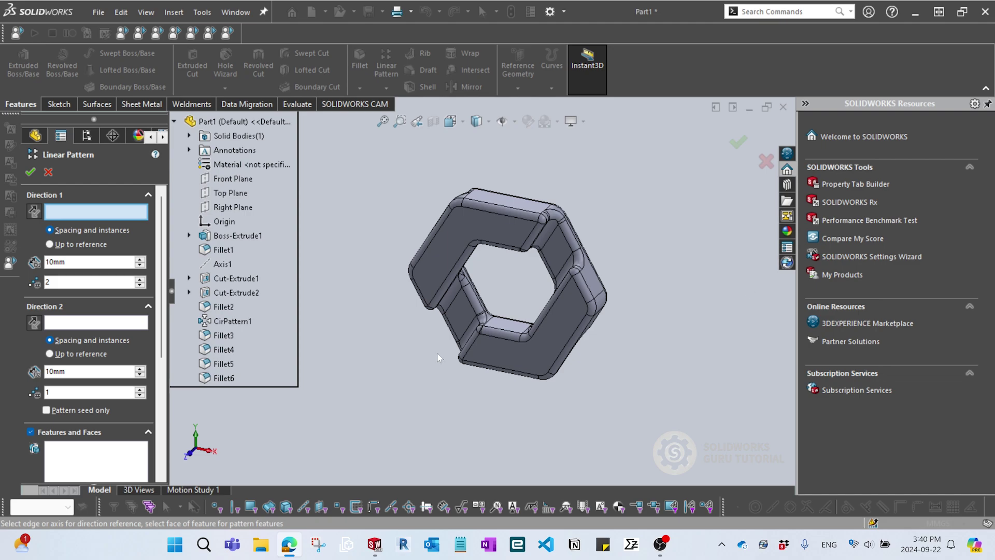
click(518, 216)
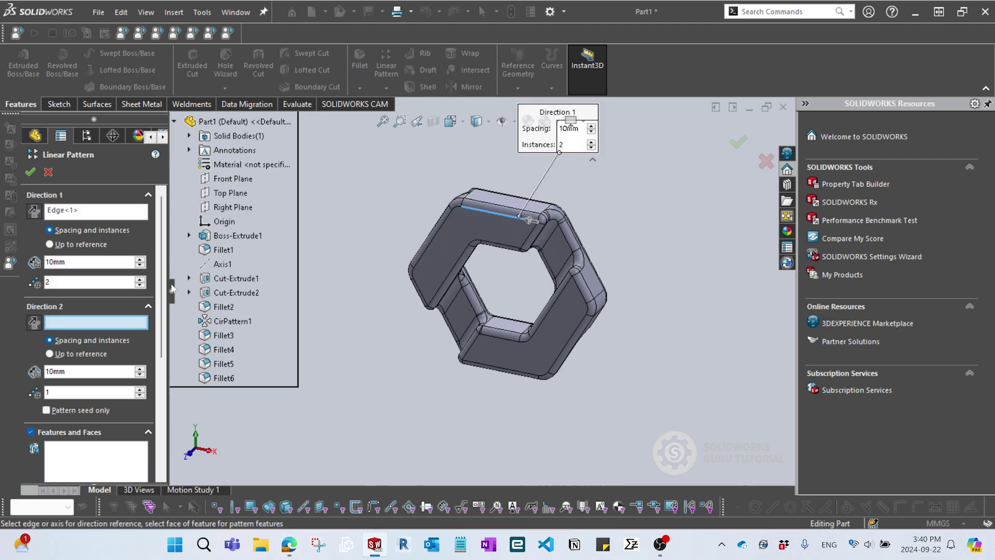
click(103, 262)
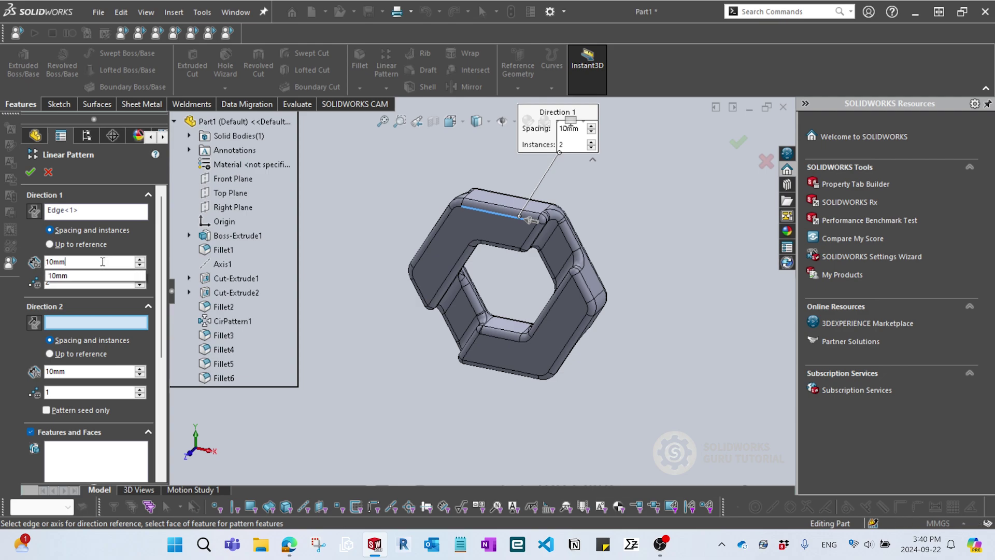
text(6)
key(Tab)
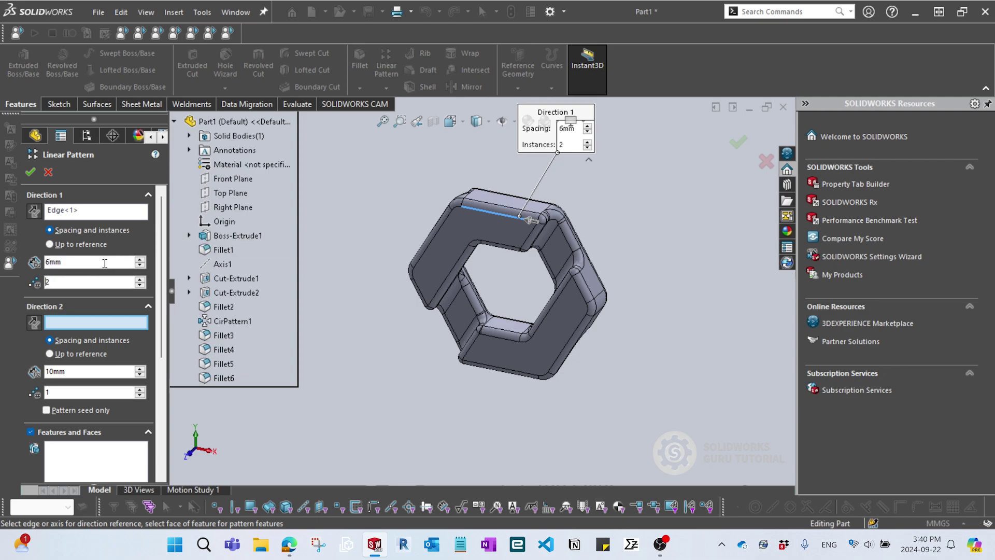
key(BackSpace)
text(7)
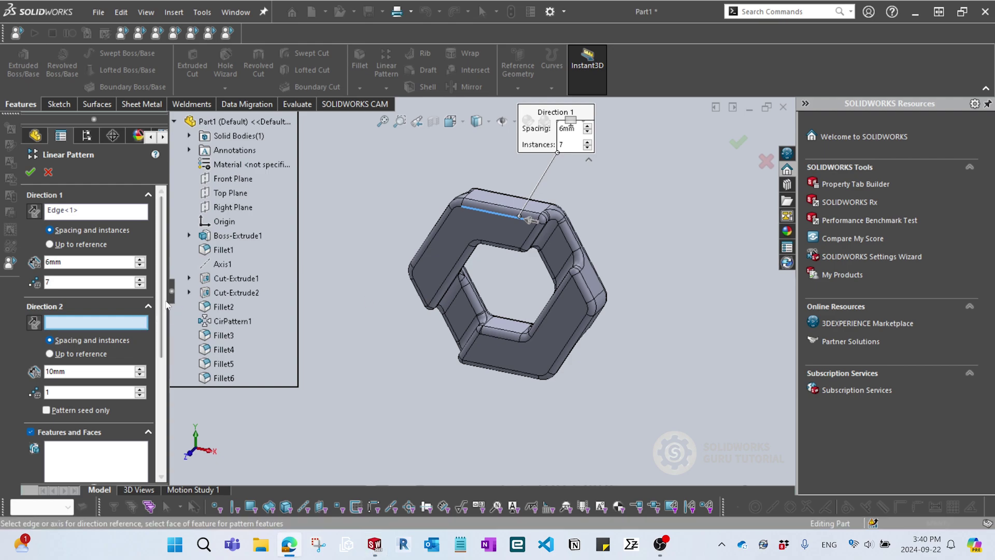
Pattern the ring as a body instead of features, reverse the pattern direction and complete the linear pattern
scroll(83, 353, down, 8)
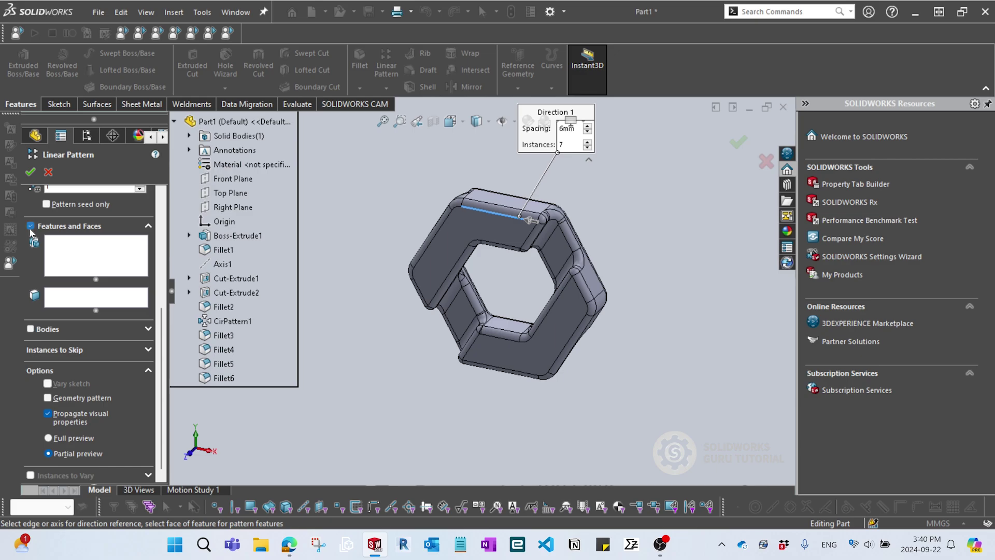
click(31, 227)
click(30, 324)
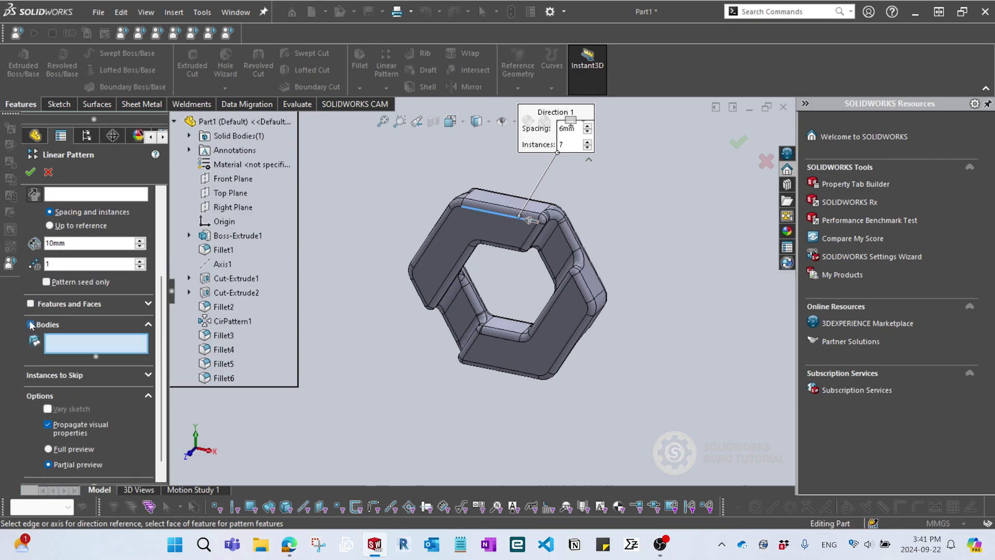
click(488, 236)
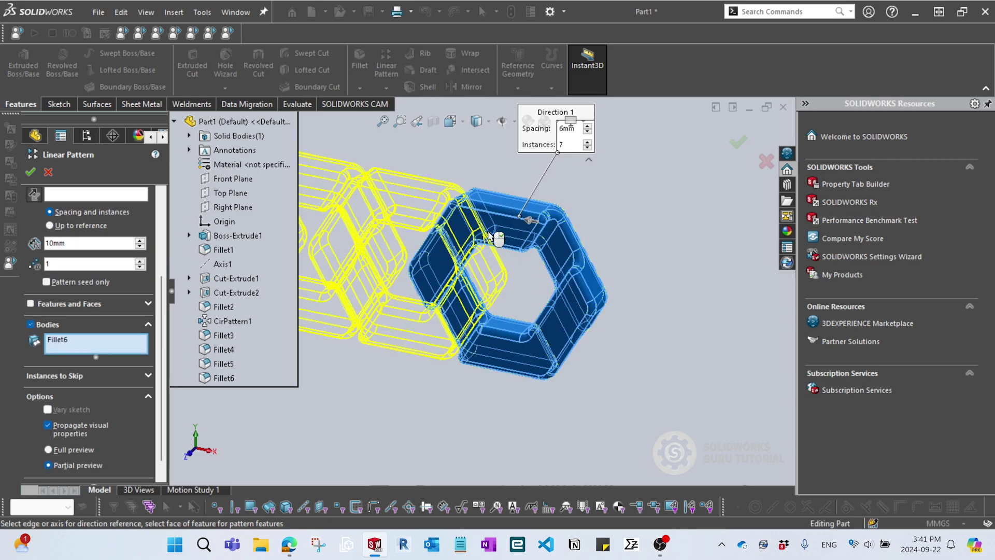
scroll(462, 289, up, 5)
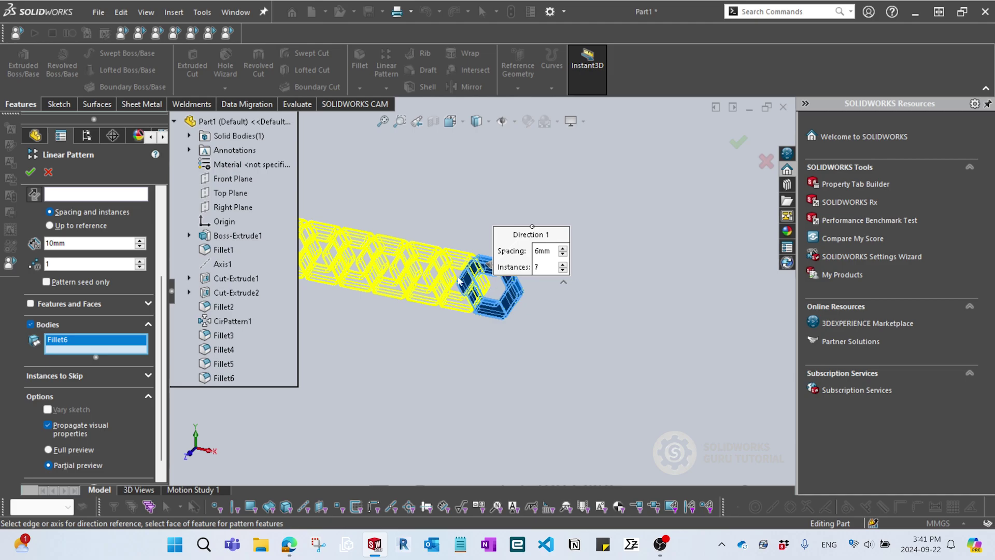
scroll(88, 249, up, 5)
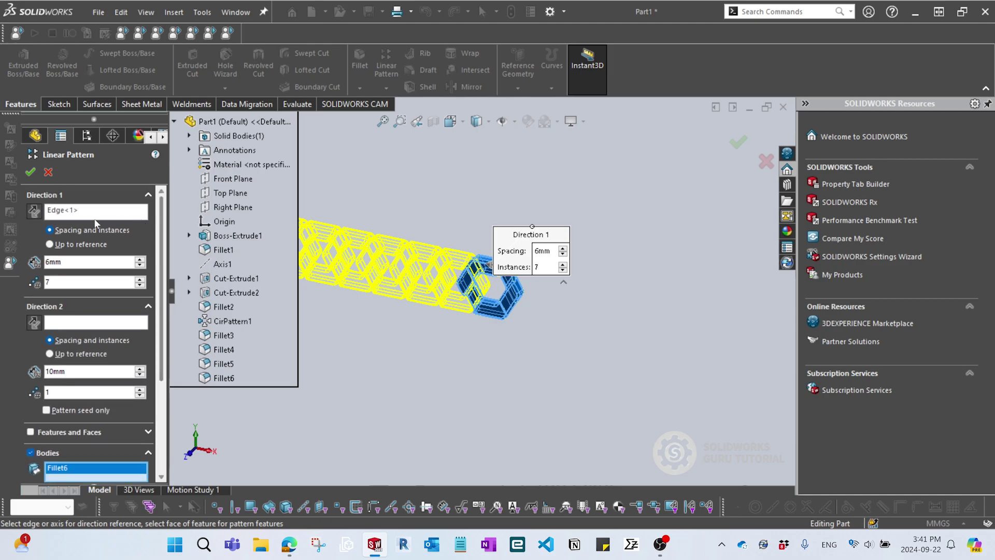
click(34, 212)
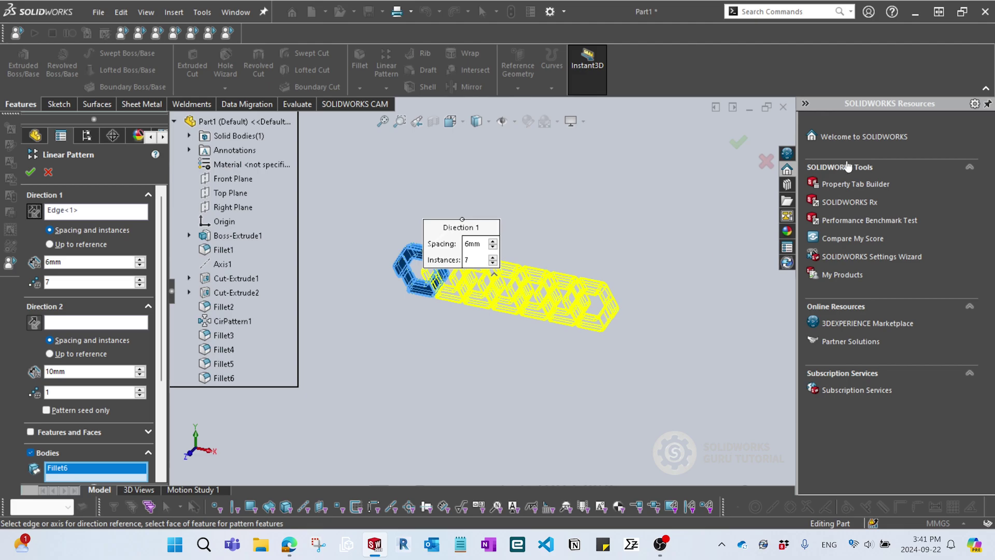
click(739, 143)
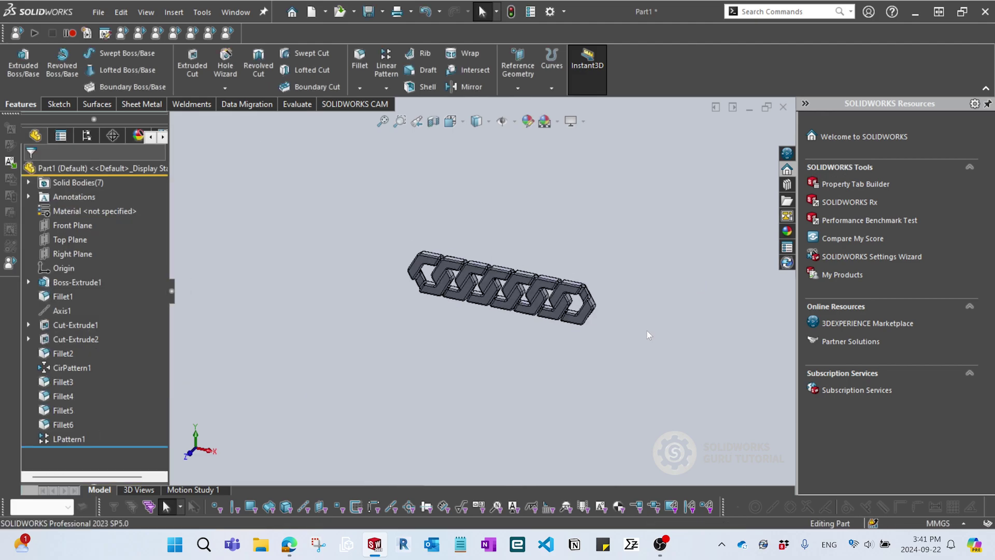
Sketch a corner rectangle on the Front Plane, 30 mm wide and 10.5 mm high, starting left of the chain
middle_drag(642, 308, 660, 315)
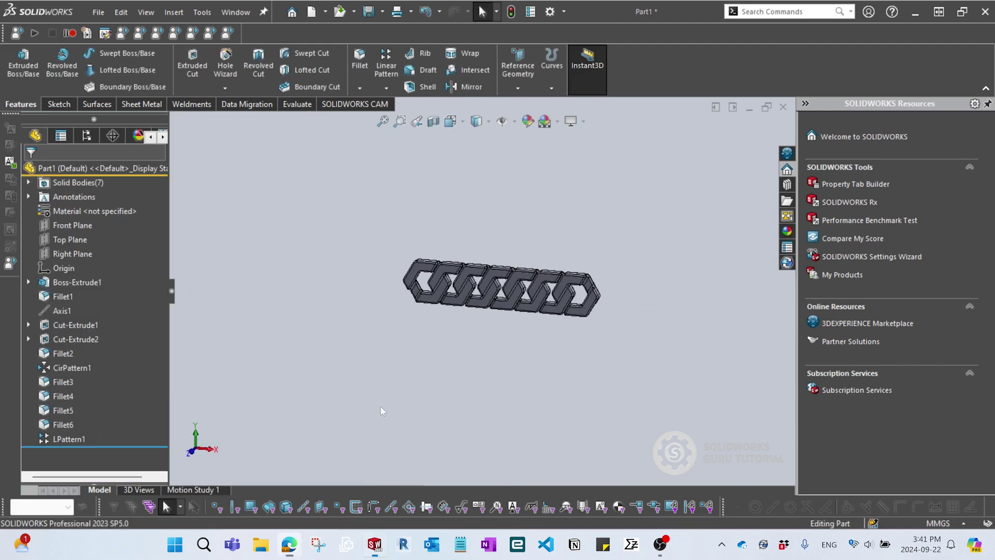
click(90, 226)
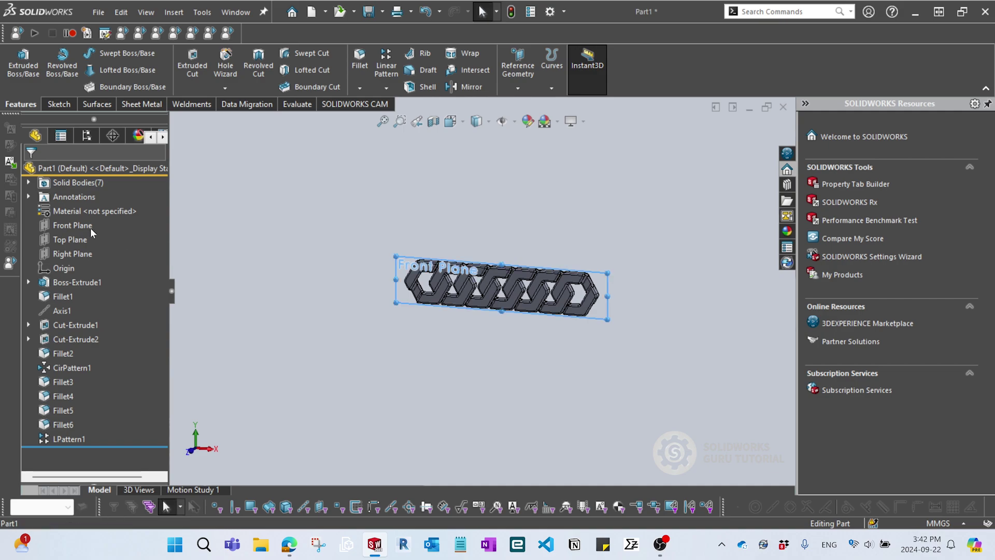
click(131, 217)
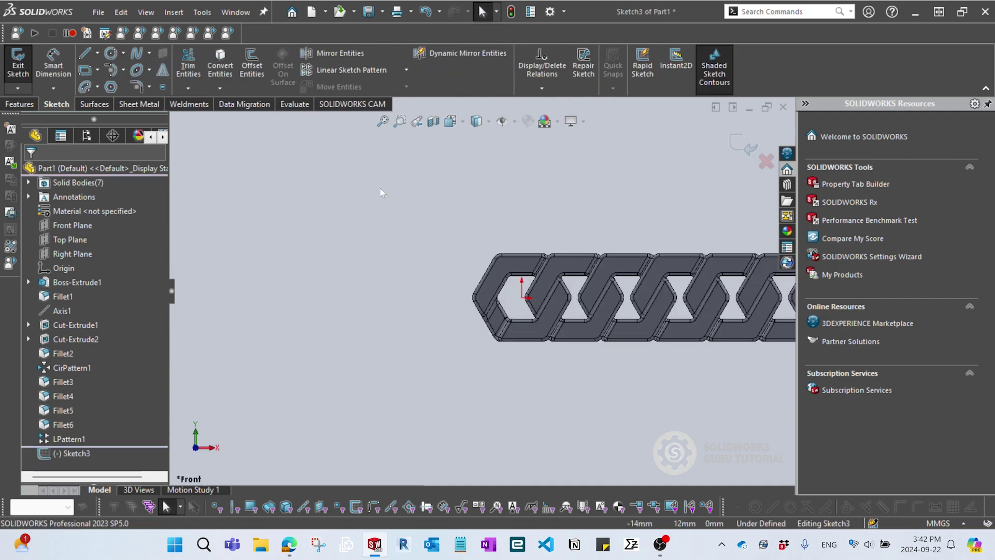
click(88, 71)
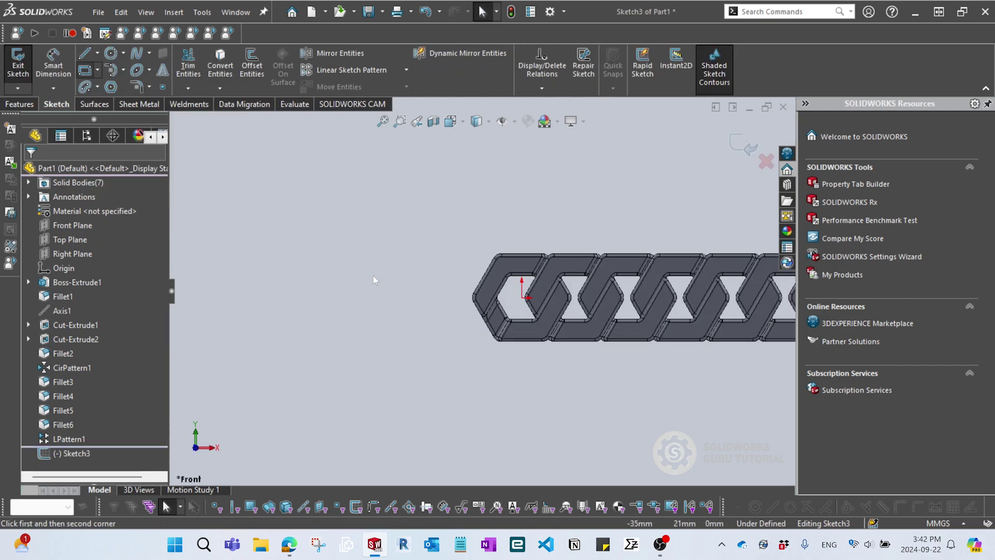
click(313, 257)
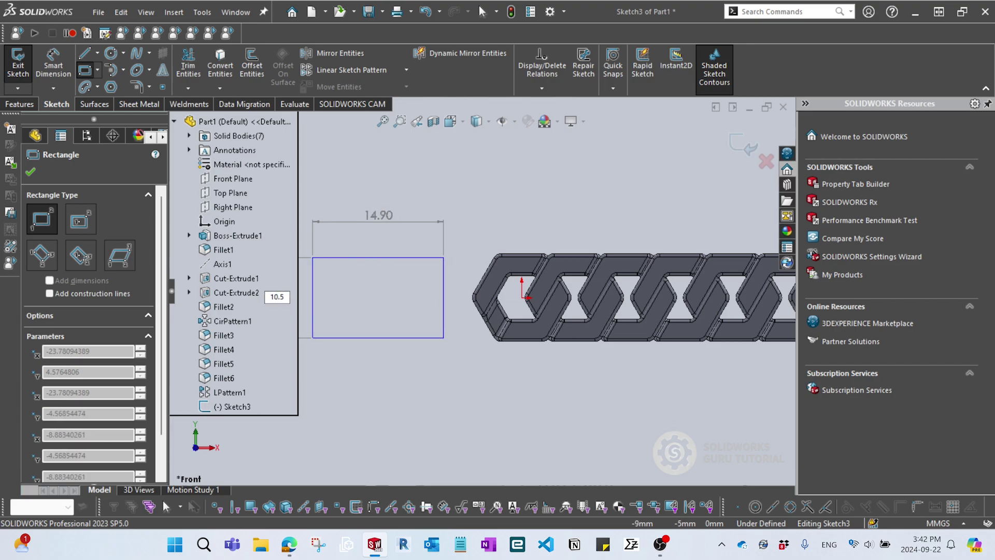
text(10.5)
key(Tab)
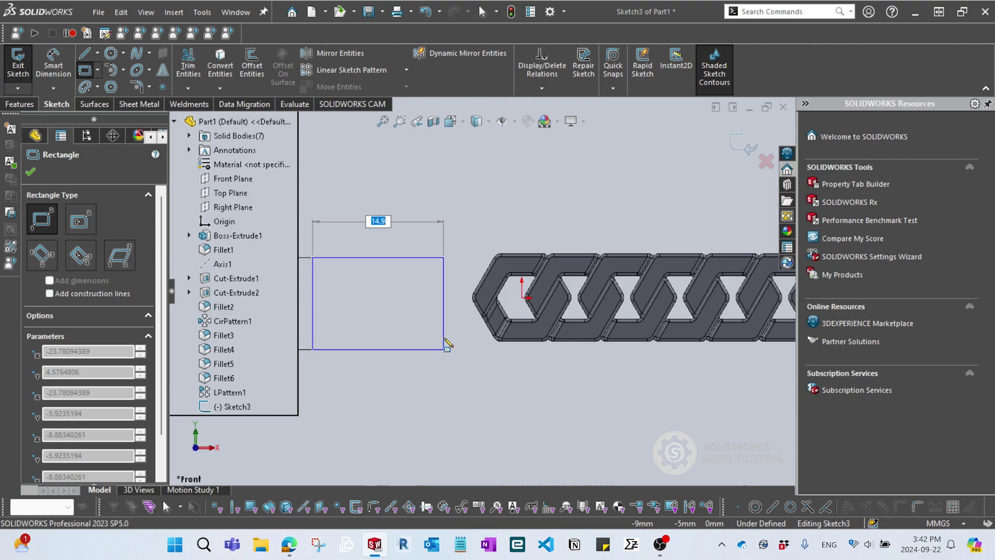
text(30)
key(Tab)
text(10)
key(Return)
key(Escape)
scroll(446, 333, up, 2)
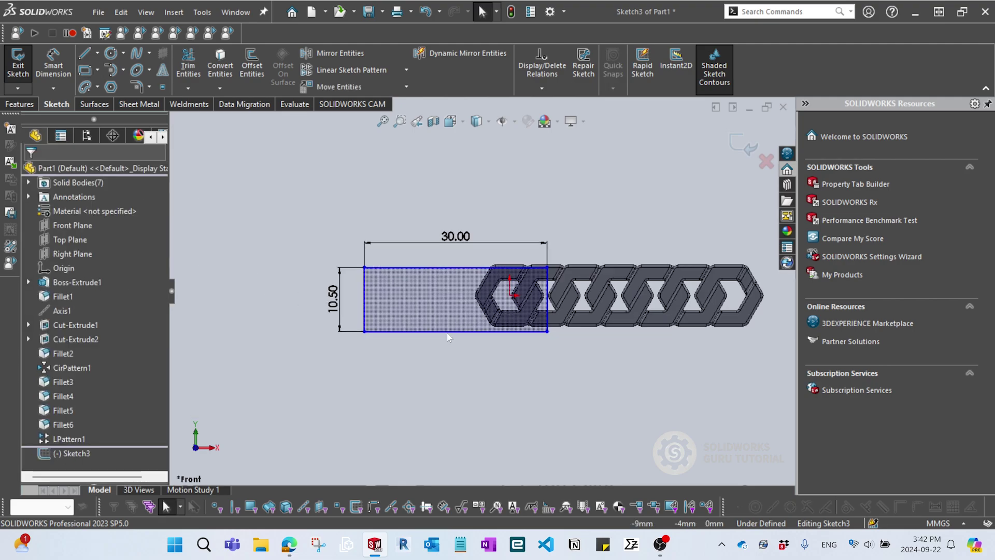
Move the rectangle left of the chain and constrain the origin to the midpoint of its right vertical edge
scroll(425, 311, down, 2)
drag(605, 304, 503, 302)
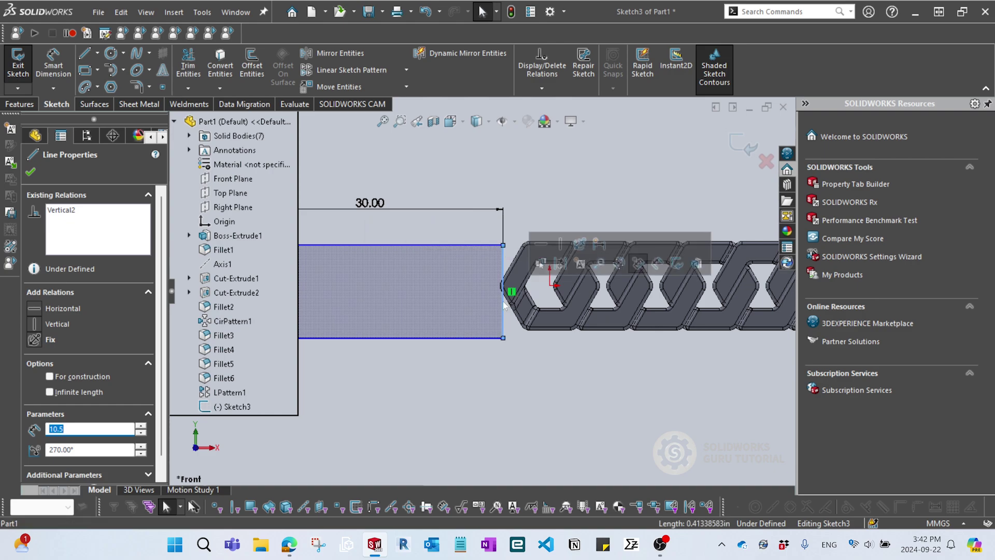
ctrl+click(549, 286)
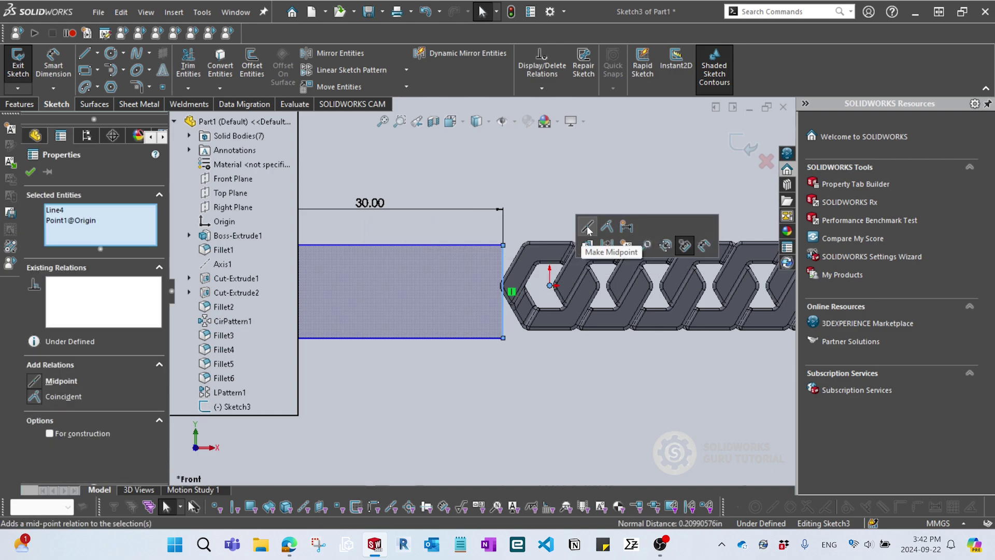
click(588, 231)
scroll(492, 387, up, 2)
click(492, 387)
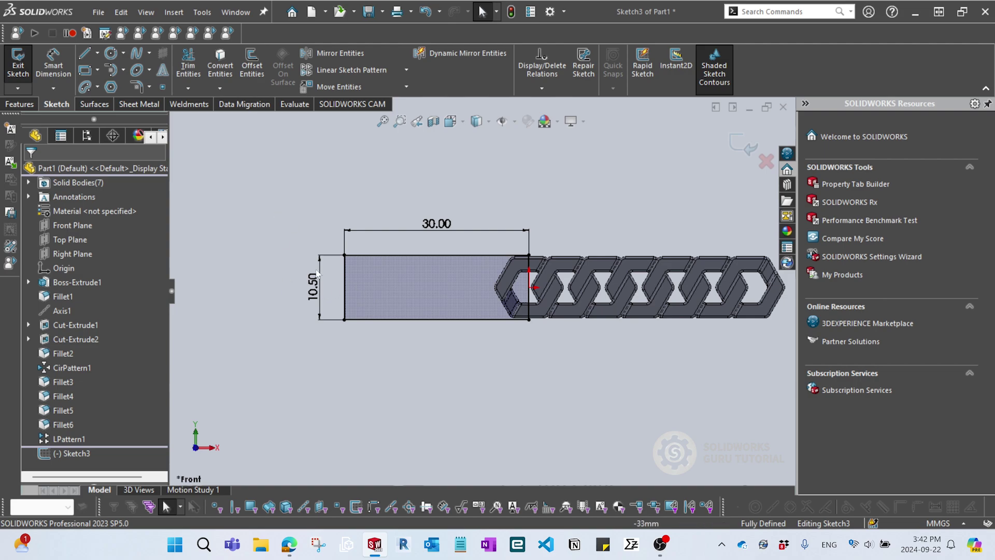
Add 2 mm sketch fillets to the rectangle's two right-hand corners, accepting the removal of the affected relation
scroll(497, 345, down, 2)
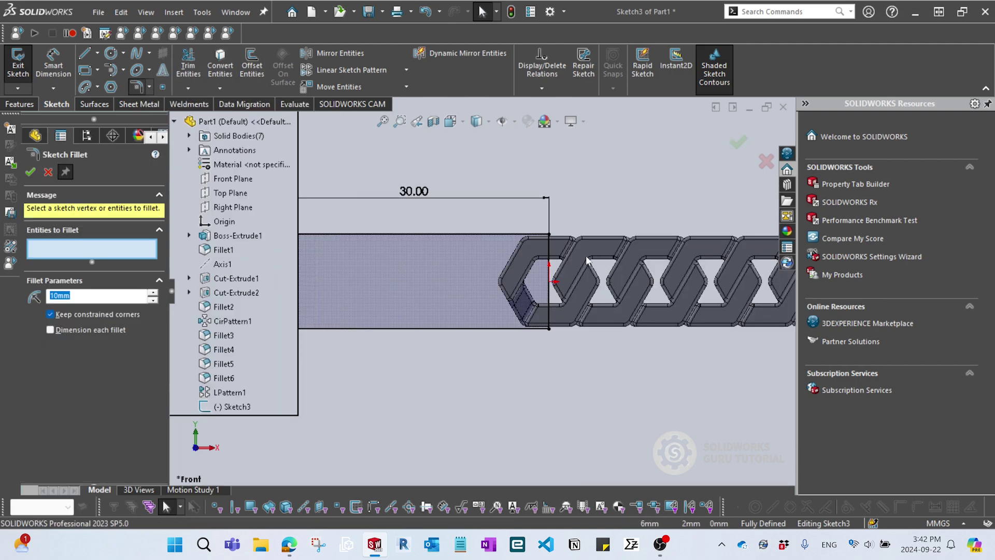
text(2)
key(Return)
scroll(576, 202, down, 1)
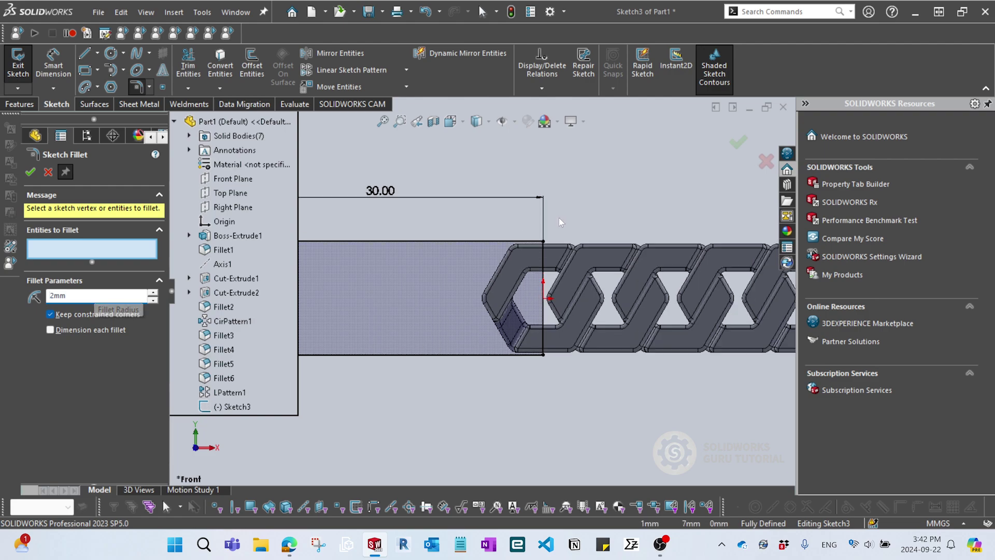
click(543, 241)
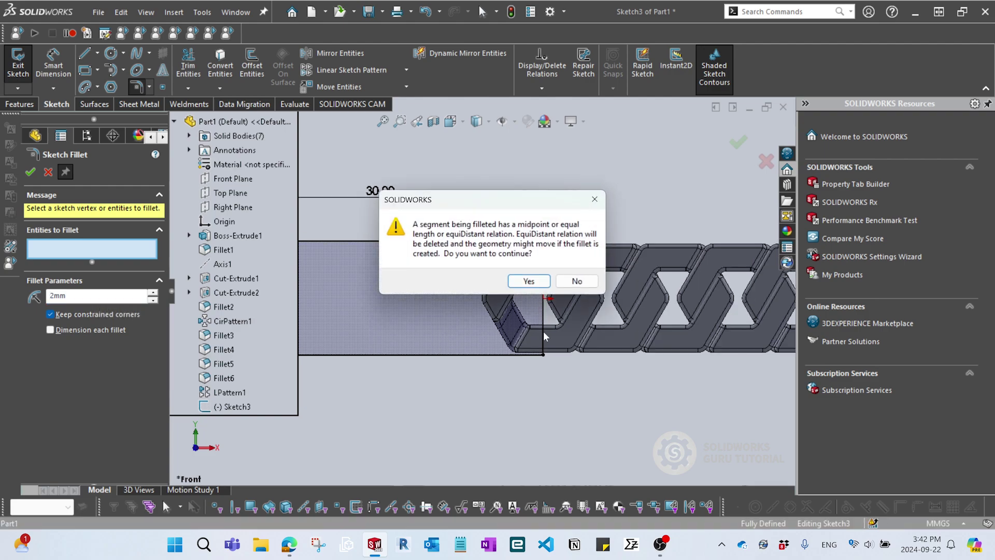
click(528, 280)
click(538, 321)
click(527, 279)
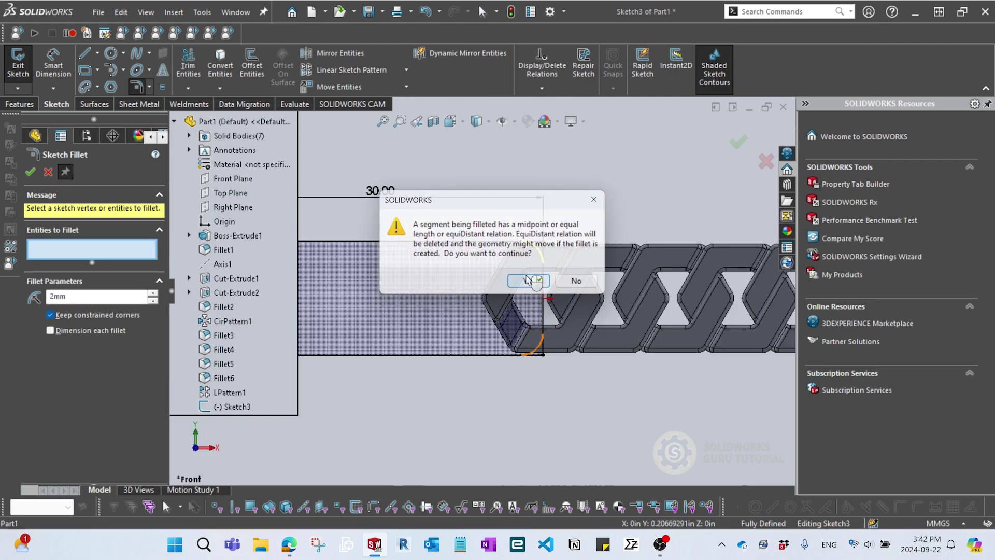
scroll(603, 383, up, 6)
click(738, 143)
scroll(562, 375, down, 5)
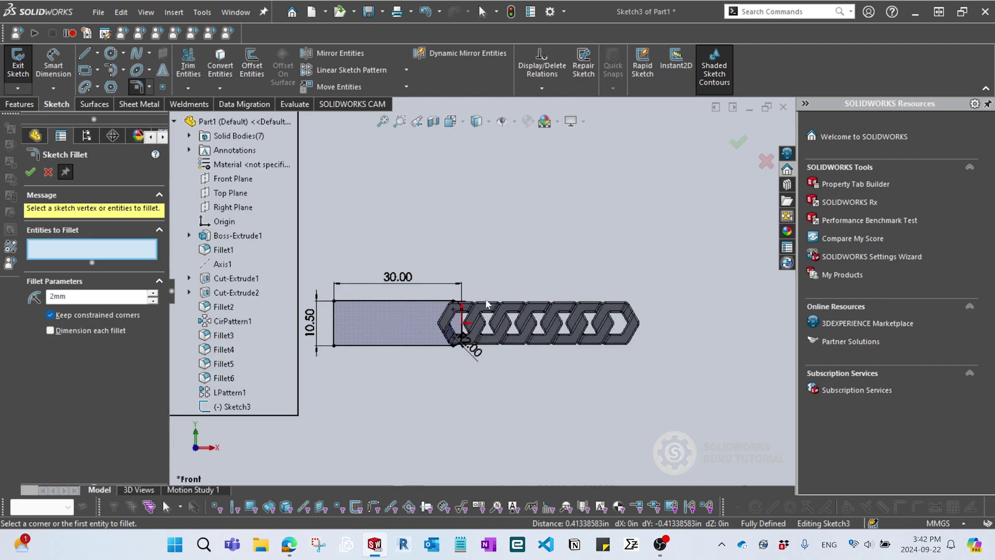
key(Escape)
Draw a vertical construction line about 4 mm long upward from the midpoint of the middle ring's upper edge
key(l)
scroll(516, 337, down, 3)
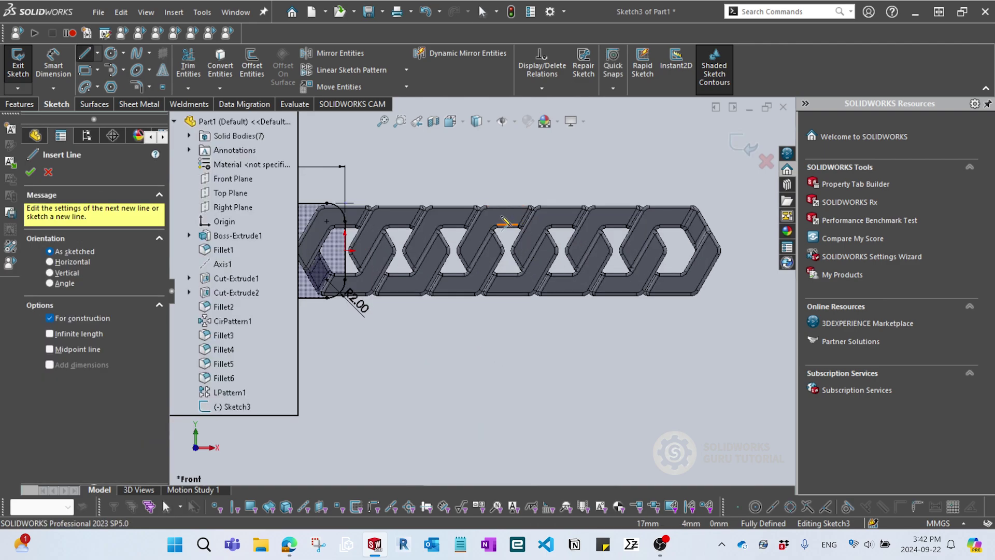
scroll(499, 215, up, 3)
scroll(491, 253, down, 1)
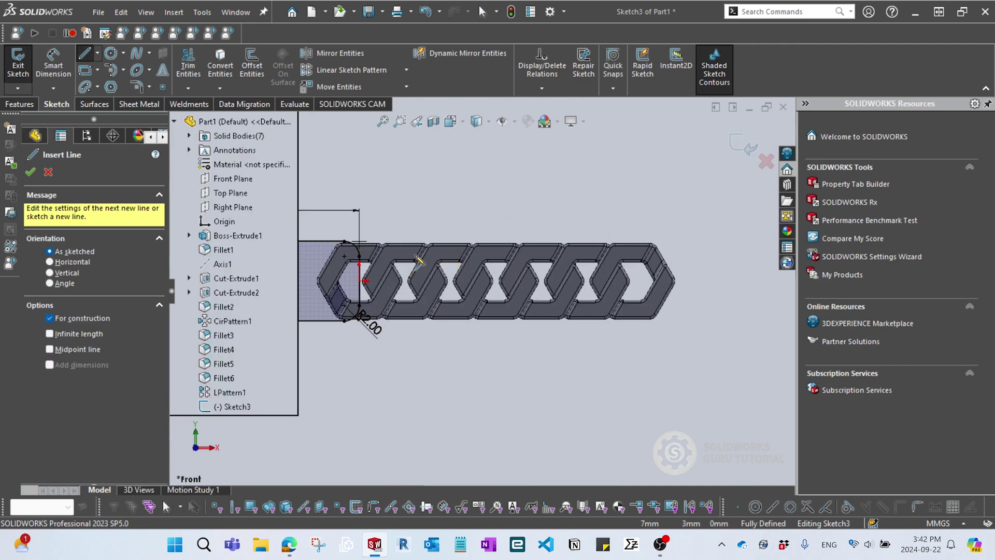
scroll(456, 262, down, 2)
scroll(499, 259, down, 2)
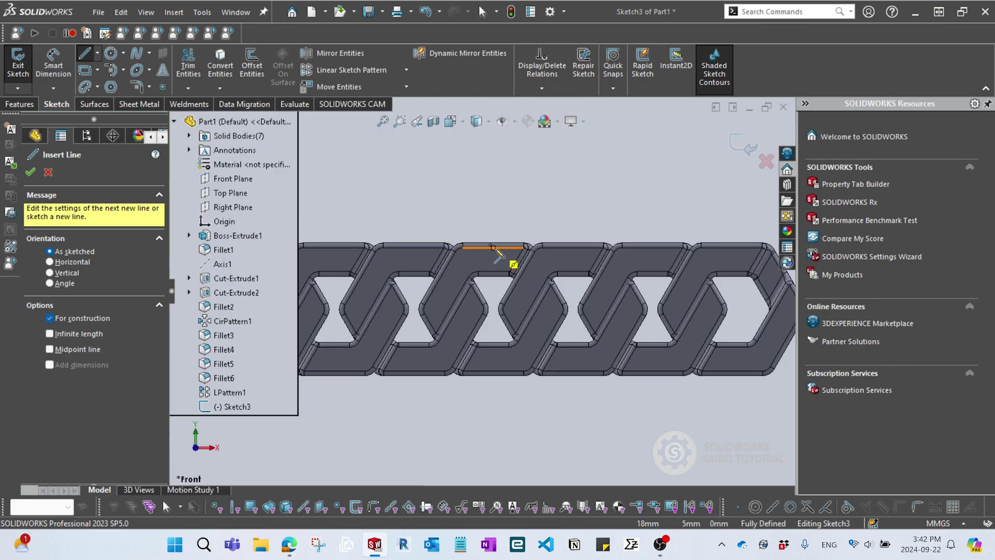
click(493, 247)
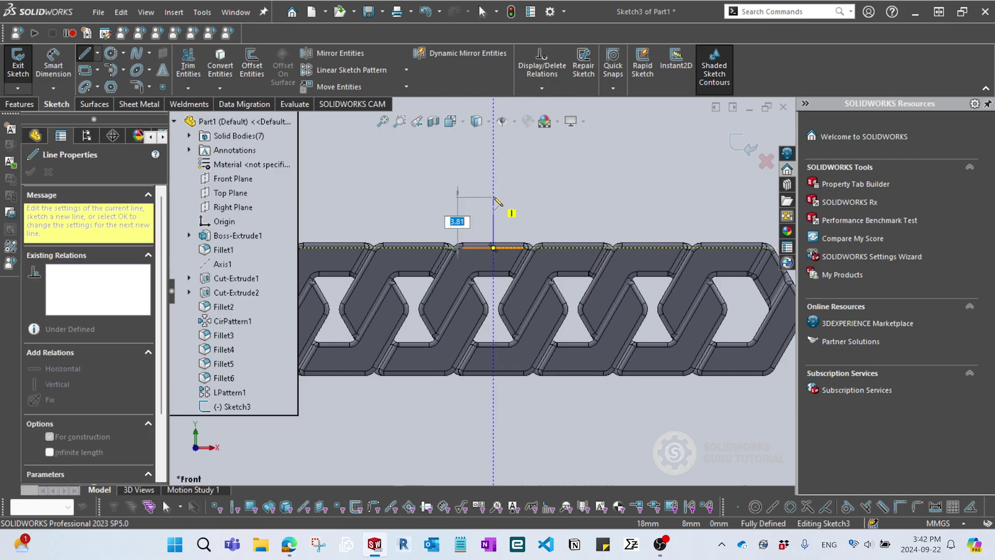
click(493, 193)
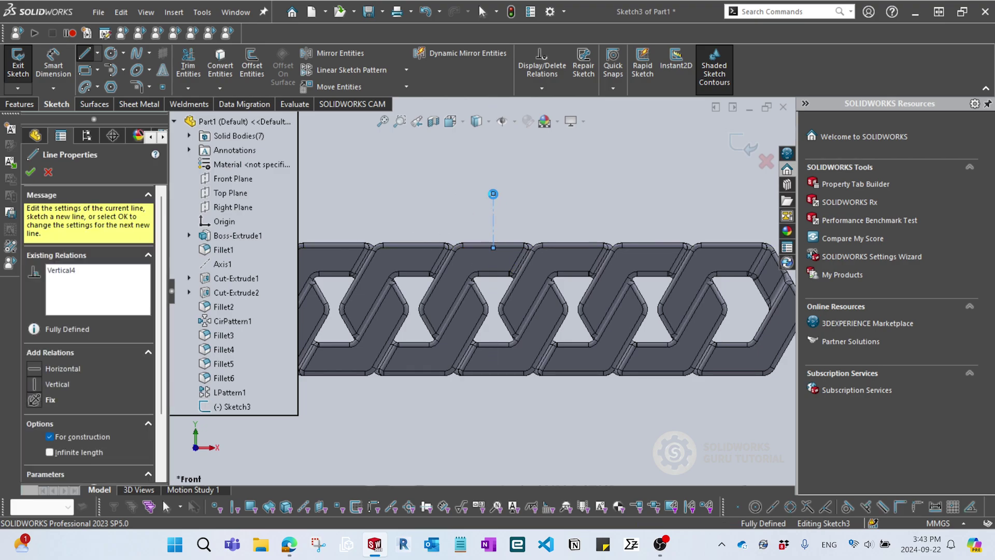
key(Escape)
Move the construction line's free endpoint down to the middle ring's lower edge and constrain it to that edge's midpoint
drag(494, 248, 496, 374)
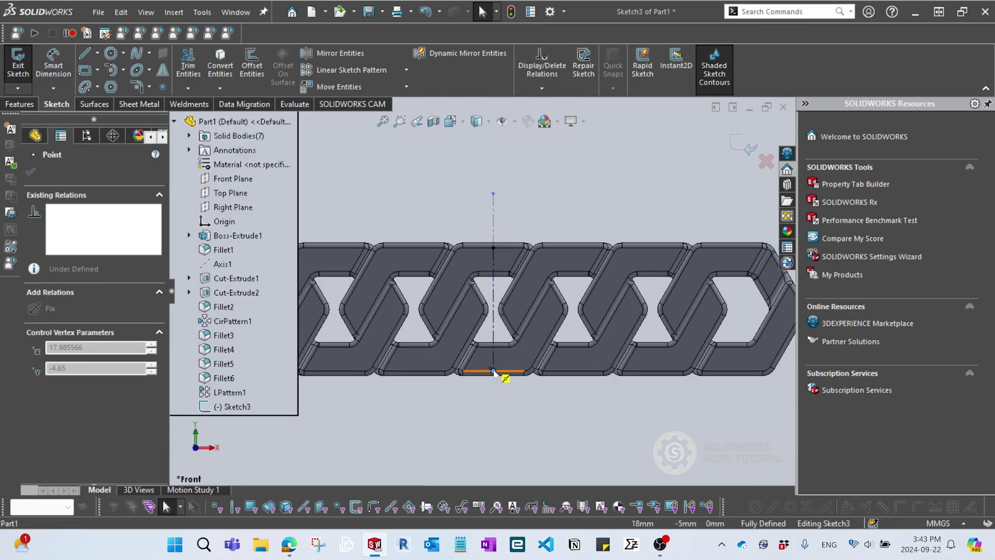
click(567, 270)
scroll(503, 378, down, 3)
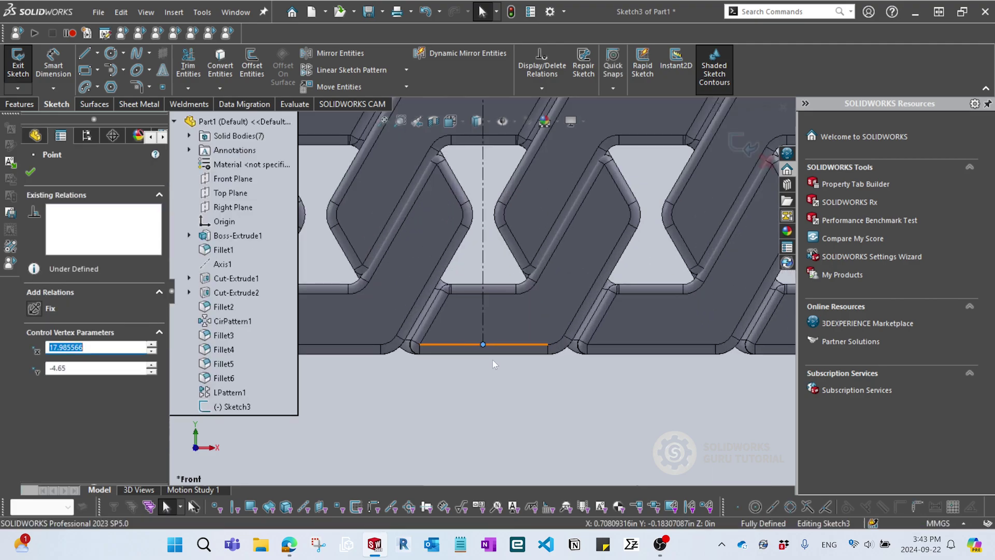
scroll(492, 360, down, 1)
click(493, 360)
click(479, 336)
ctrl+click(501, 334)
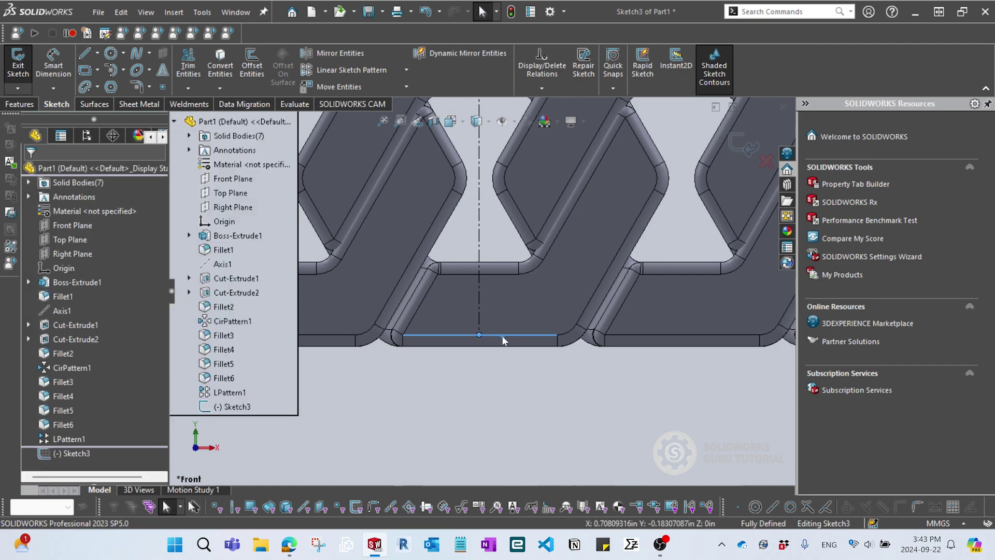
click(565, 283)
scroll(497, 404, up, 3)
click(490, 419)
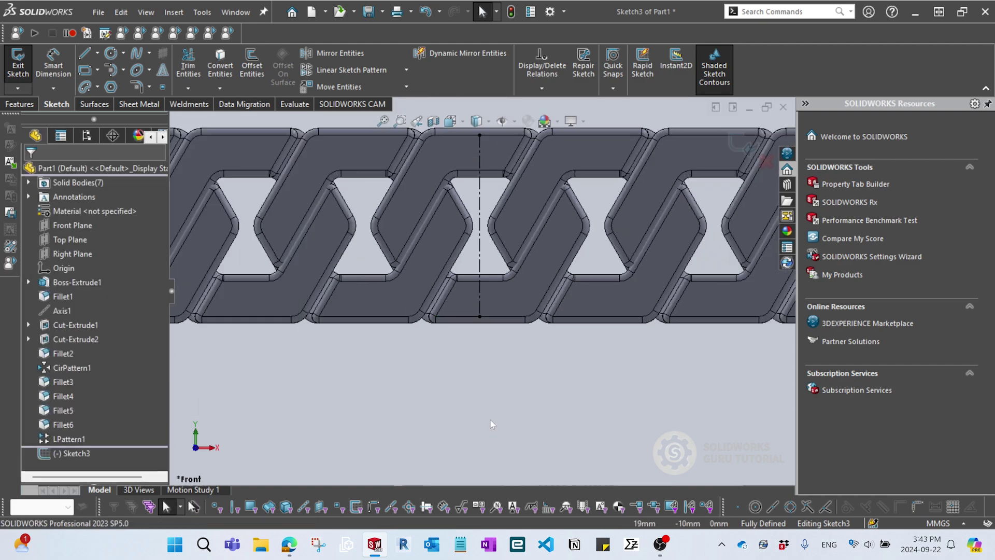
Mirror the complete filleted rectangle profile about the vertical construction line to the other end of the chain
scroll(410, 306, up, 8)
scroll(381, 302, down, 4)
right_click(409, 290)
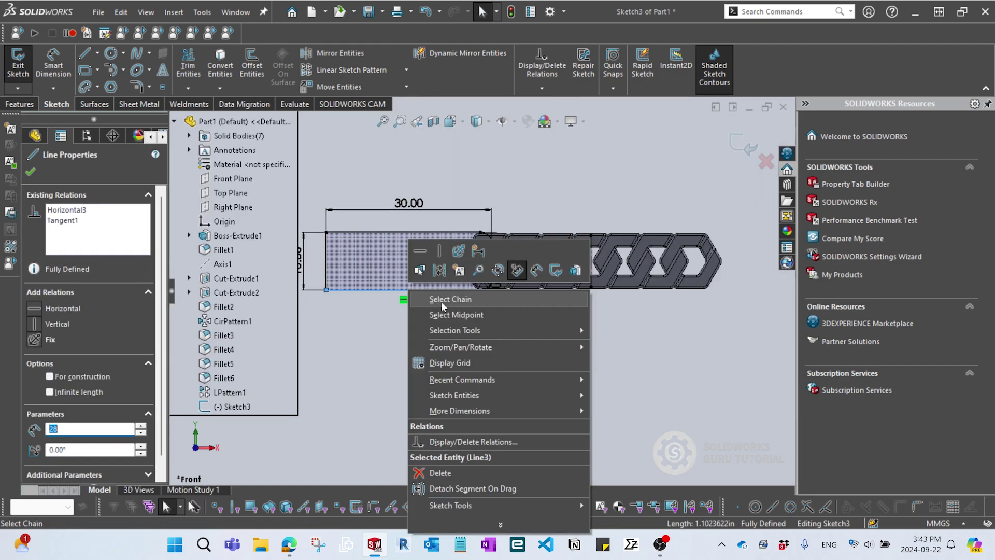
click(356, 323)
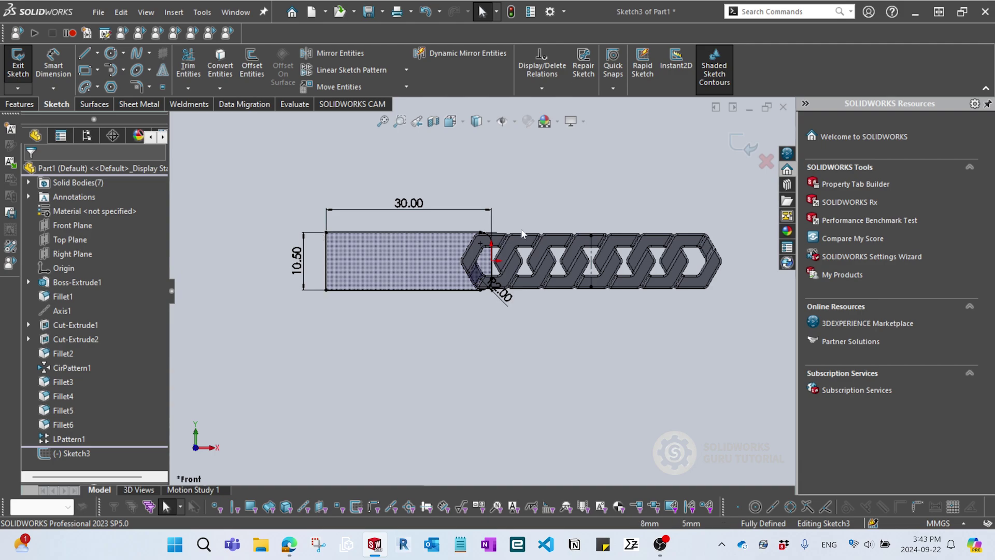
click(392, 232)
right_click(393, 231)
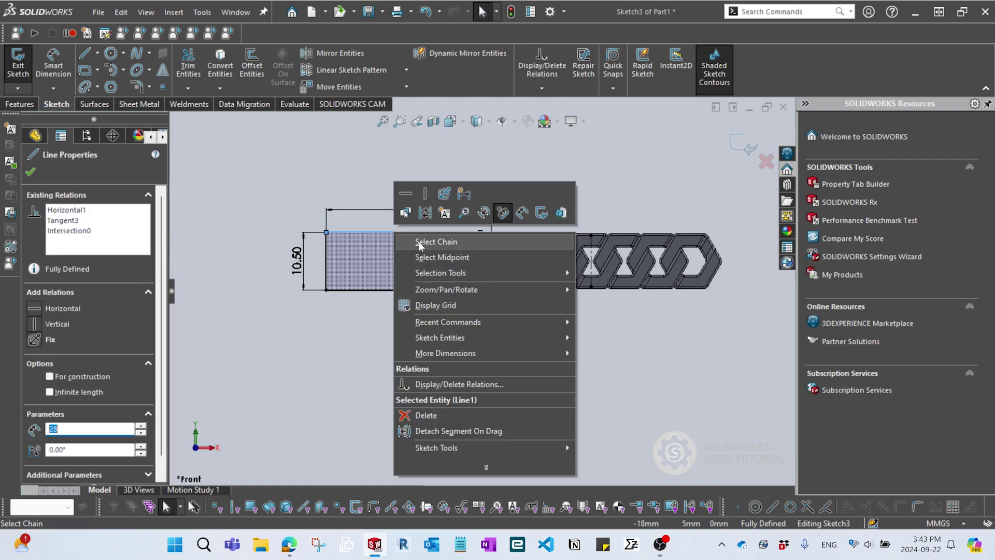
click(429, 242)
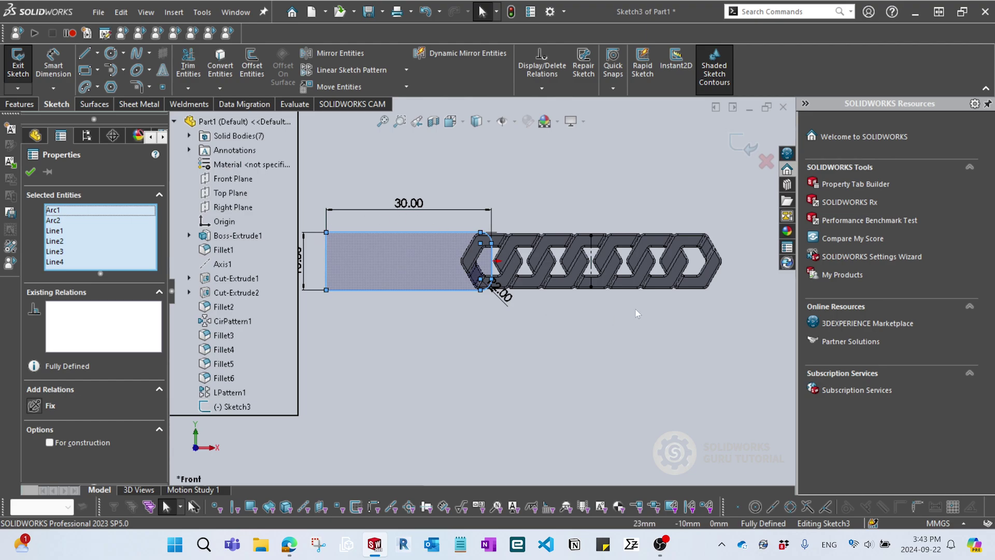
scroll(596, 254, down, 3)
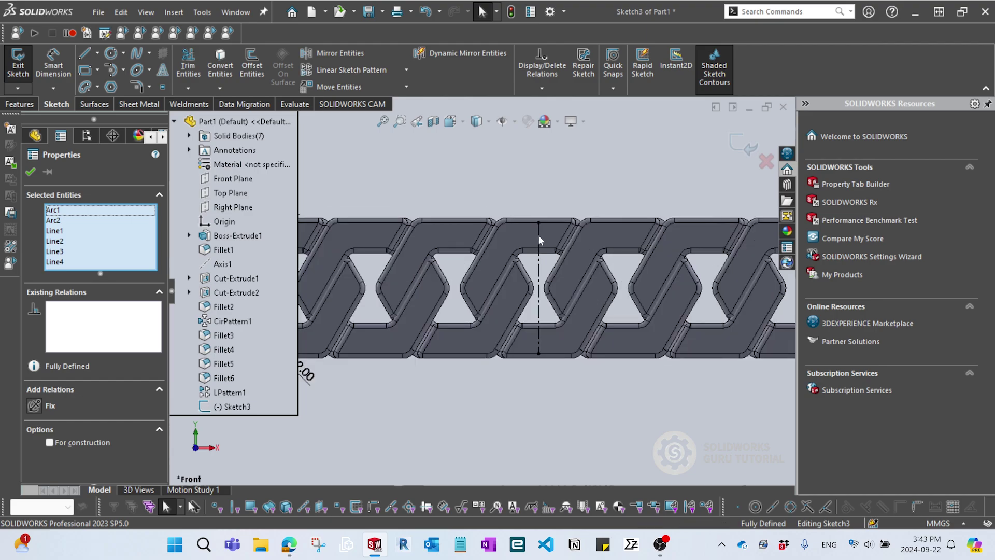
ctrl+click(538, 234)
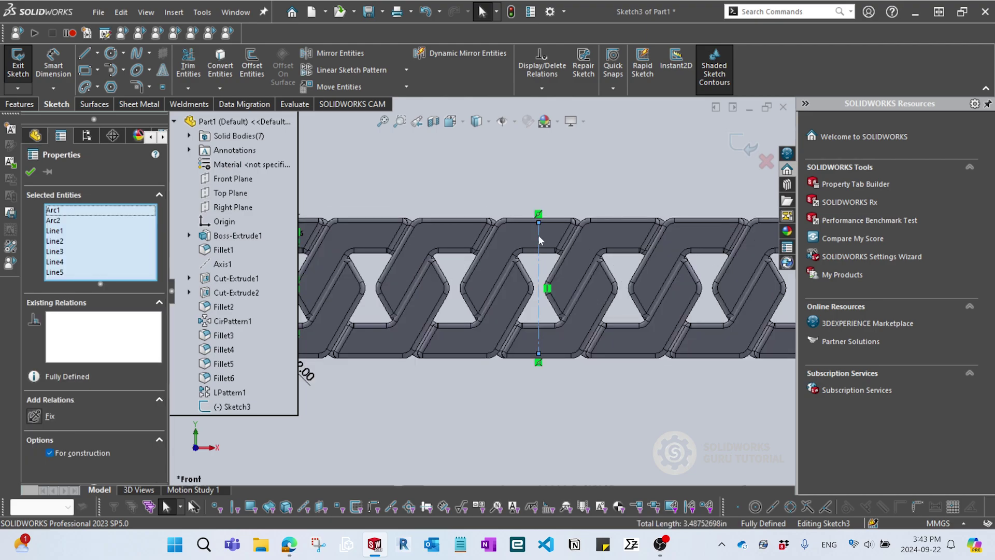
scroll(481, 290, up, 3)
click(174, 123)
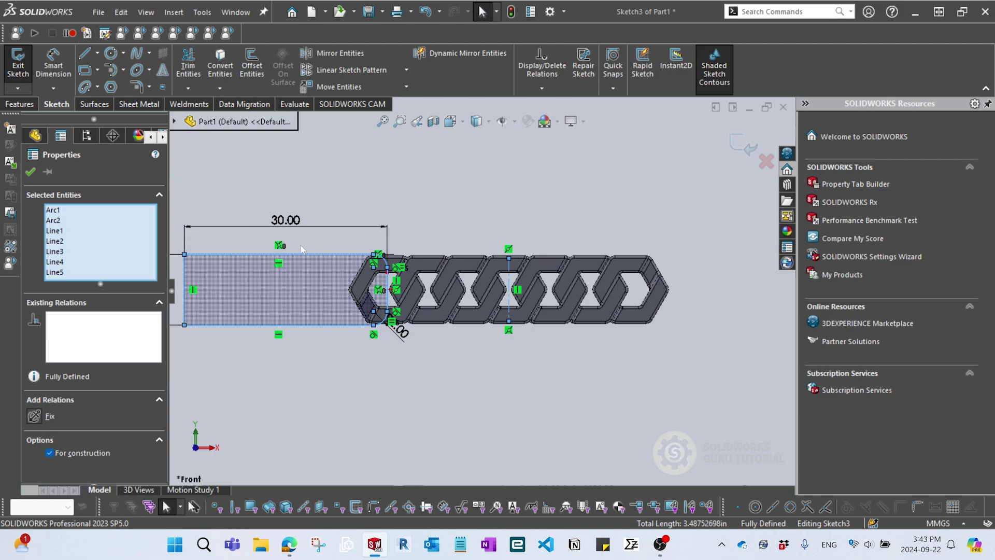
scroll(393, 302, up, 2)
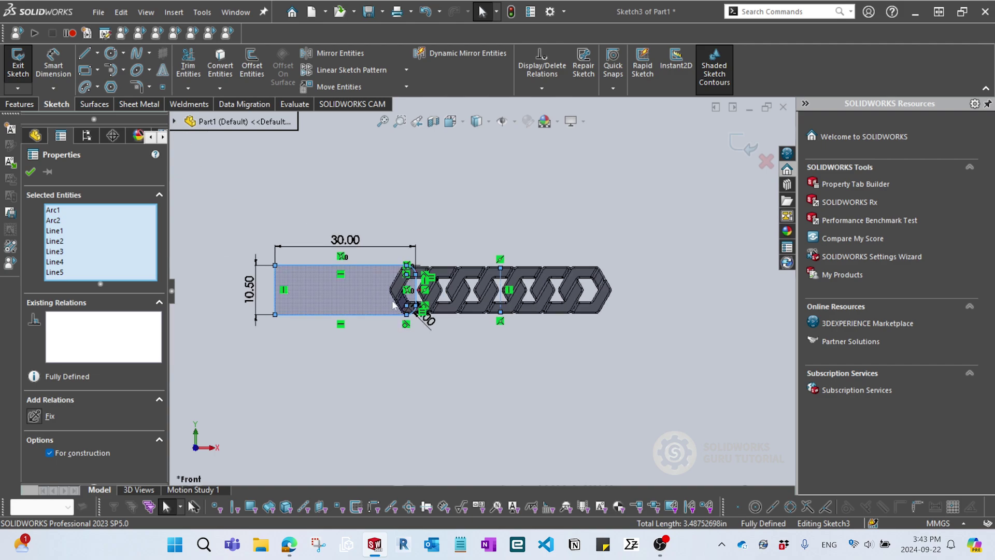
click(321, 53)
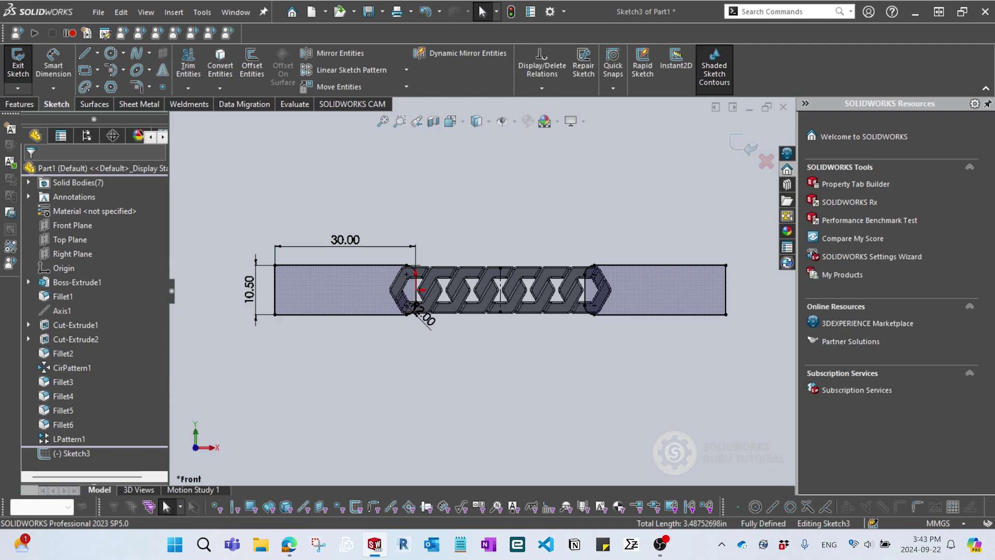
Extrude both end profiles 2.5 mm from the mid plane with merged results
click(21, 103)
click(33, 73)
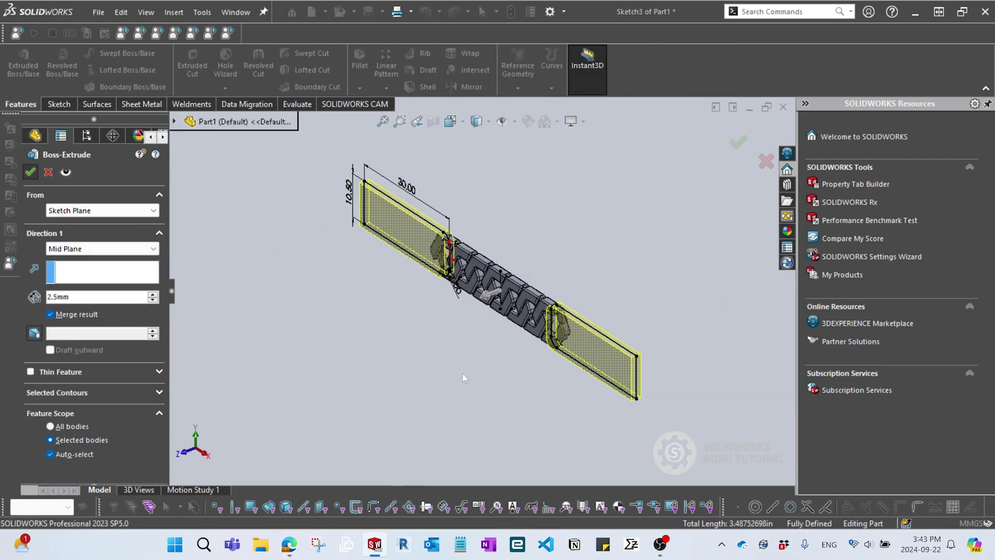
key(Return)
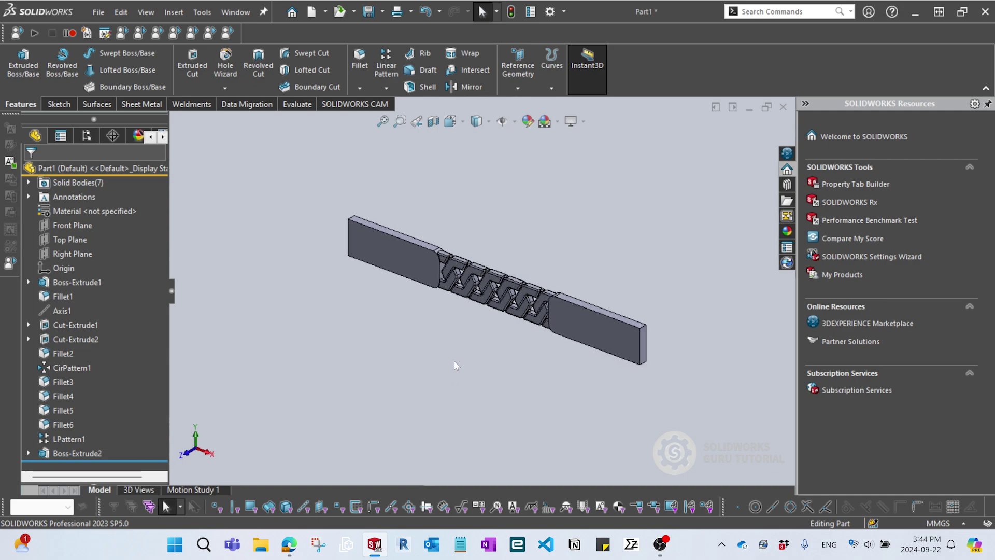
Start a Flex feature of the bending type on all bodies and set the bend angle to 360°
click(772, 11)
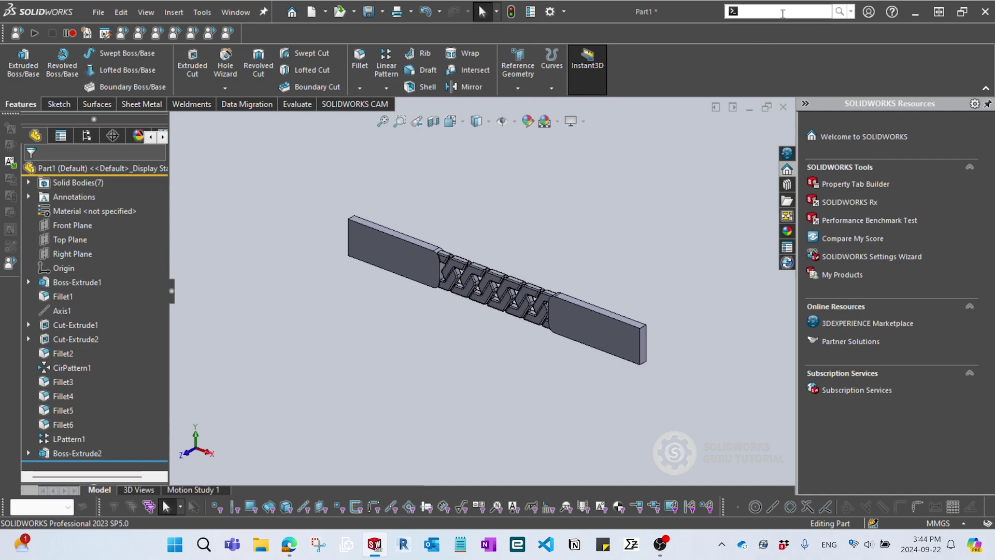
text(fle)
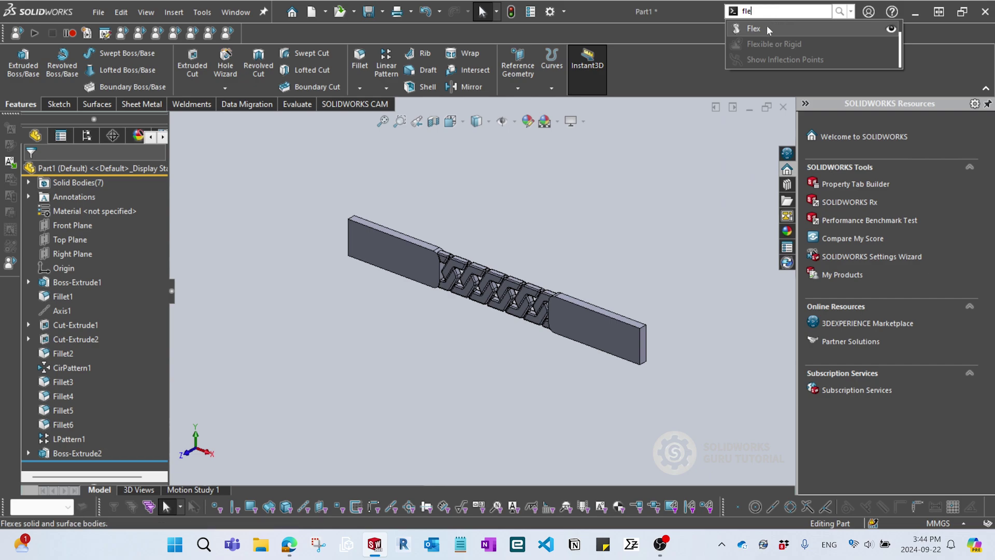
click(765, 31)
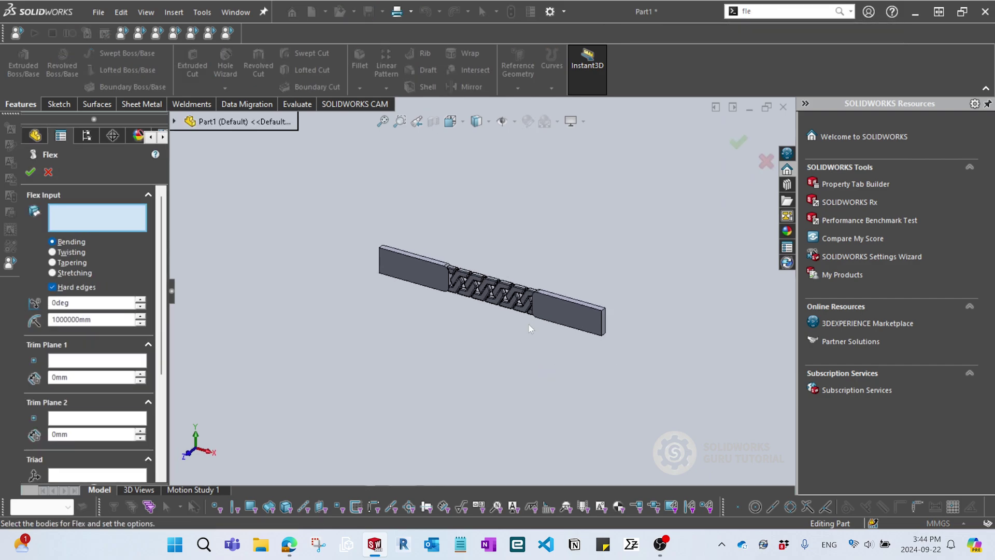
drag(309, 207, 458, 349)
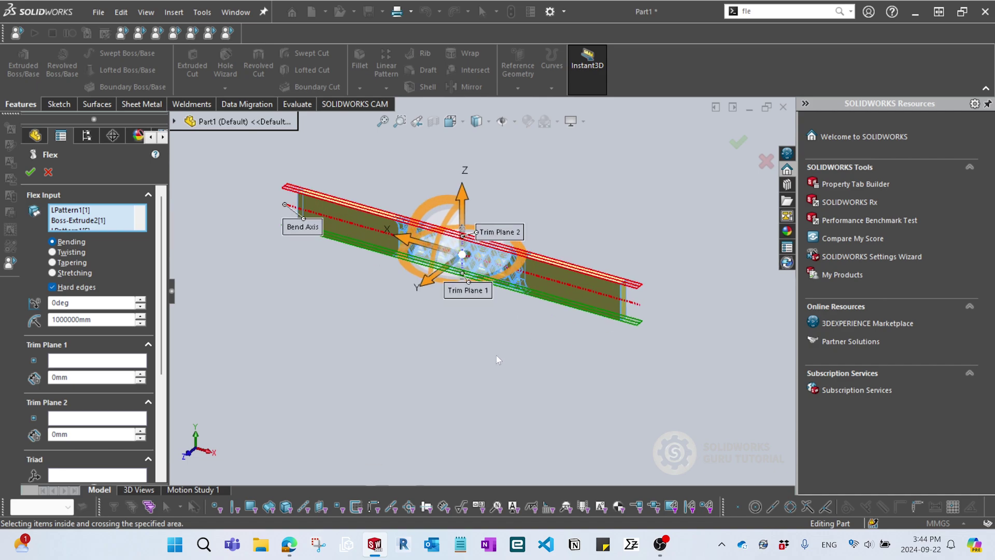
click(112, 303)
text(360)
key(Return)
Rotate the Flex triad to 0° about X, 90° about Y and 90° about Z, and complete the bend
scroll(114, 362, down, 3)
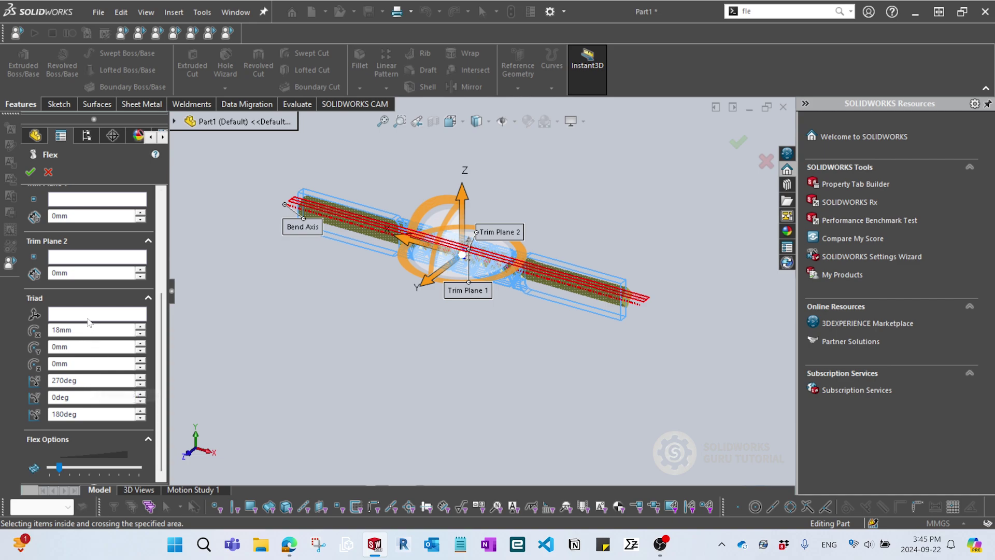
double_click(102, 383)
text(0)
key(Tab)
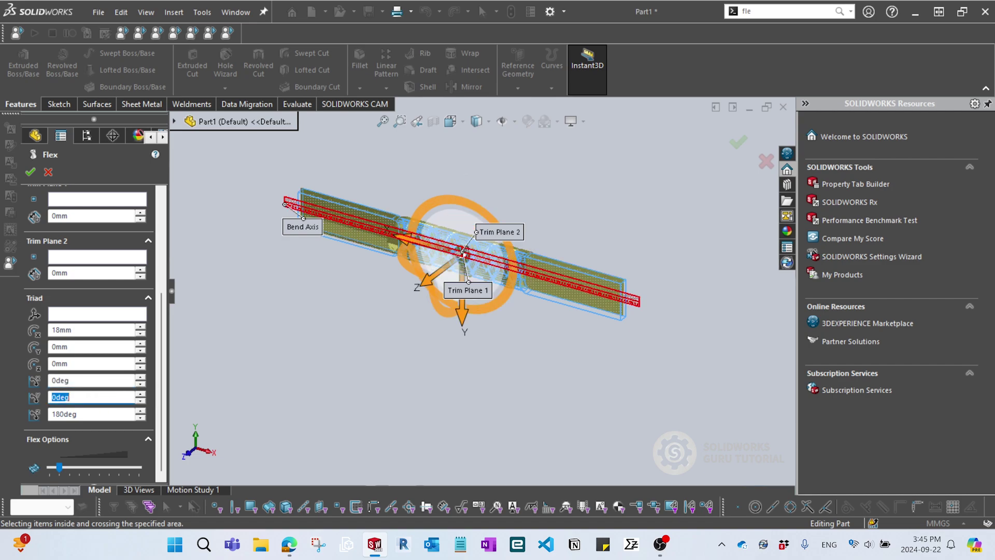
text(90)
key(Tab)
text(90)
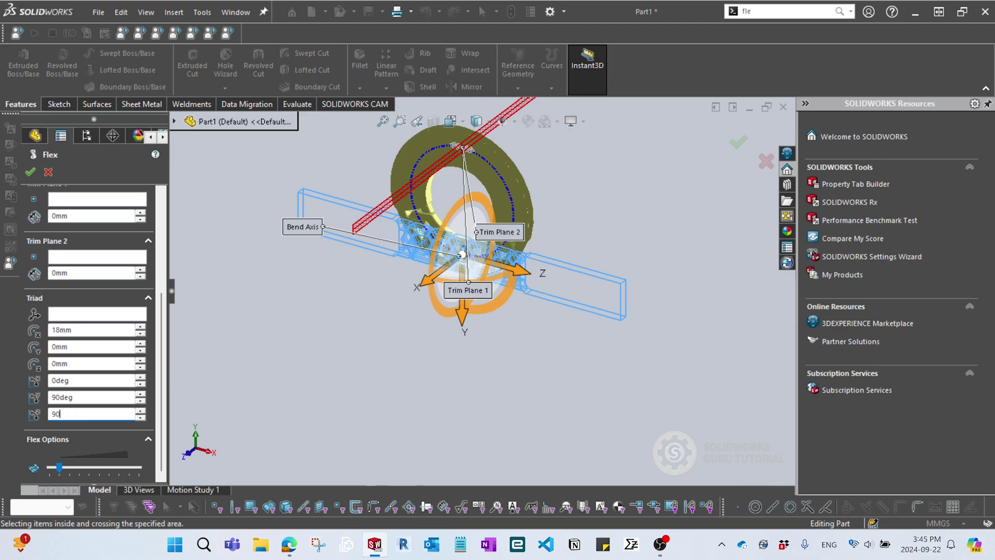
key(Tab)
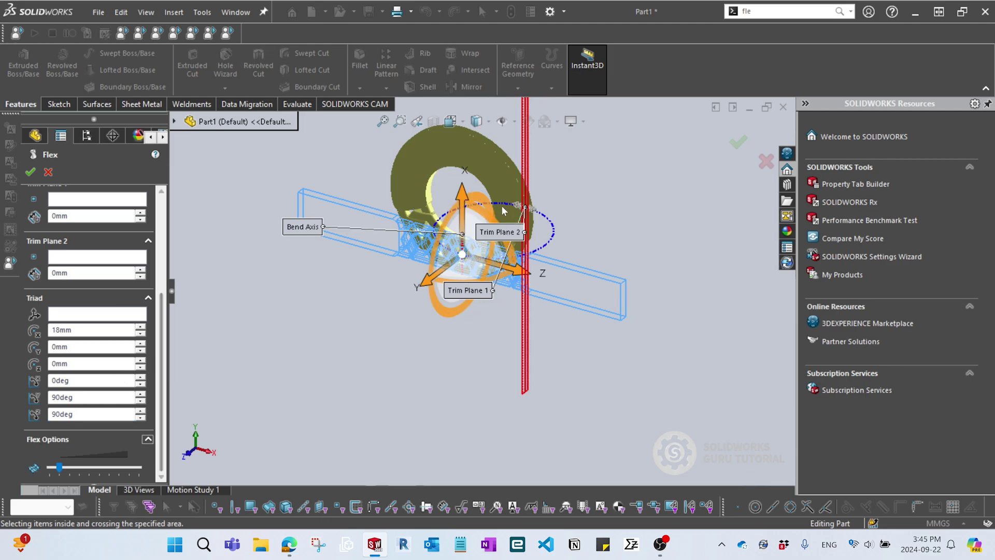
scroll(144, 360, up, 5)
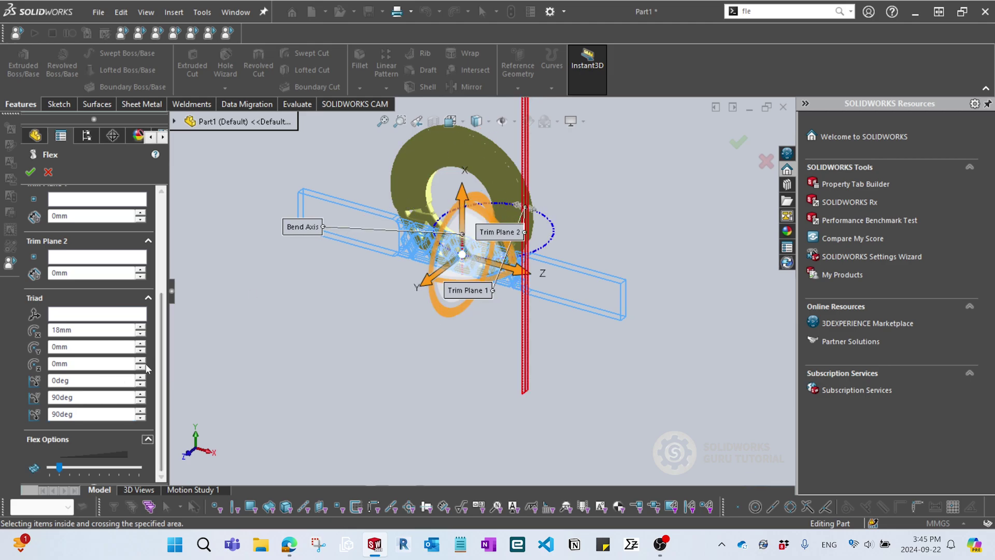
click(27, 170)
scroll(533, 254, down, 6)
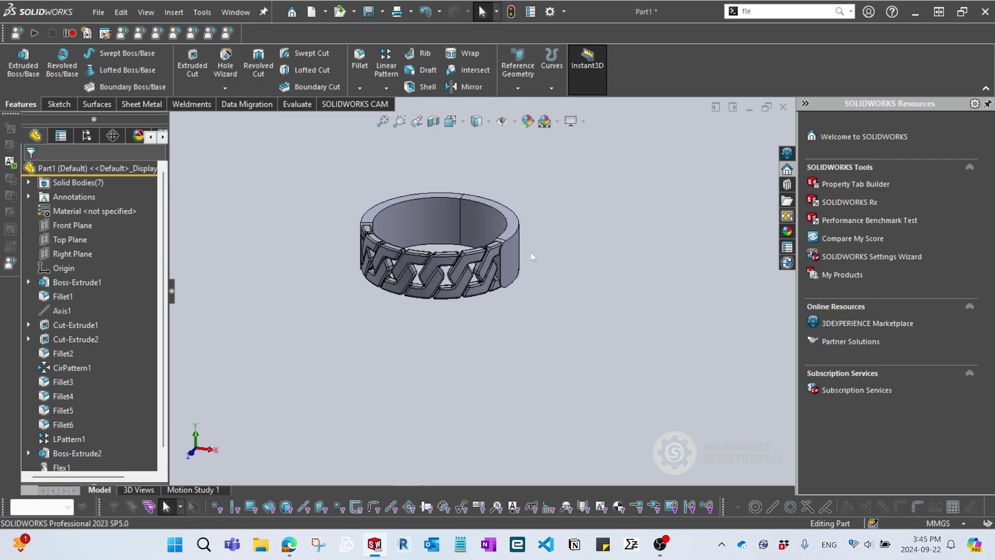
middle_drag(392, 344, 154, 265)
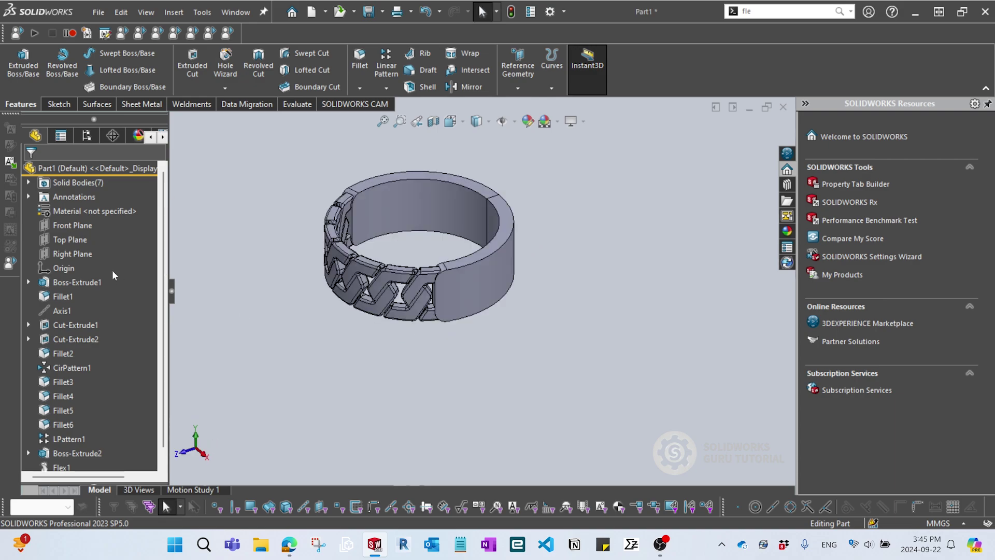
Combine all seven flexed solid bodies into one using the Add operation
click(36, 185)
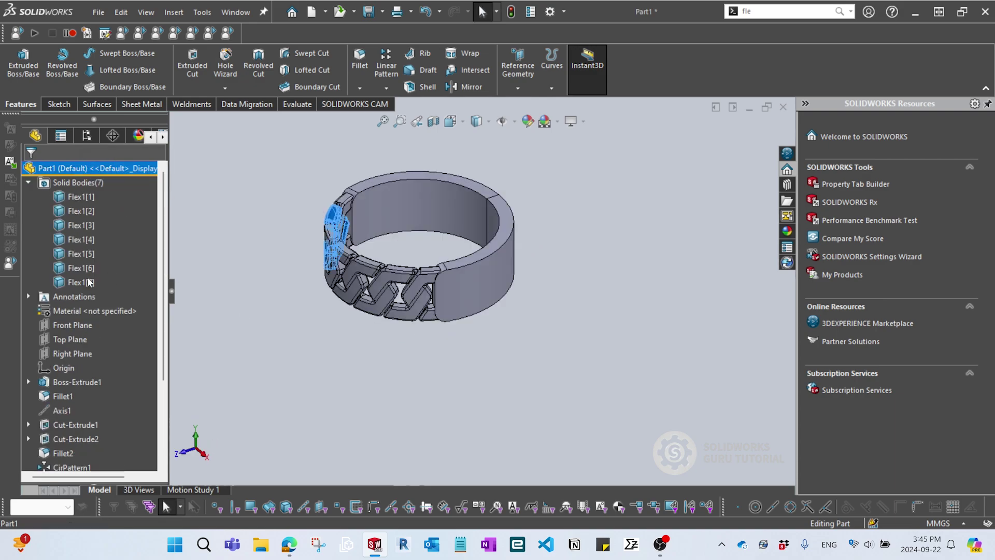
click(77, 200)
shift+click(81, 282)
click(184, 315)
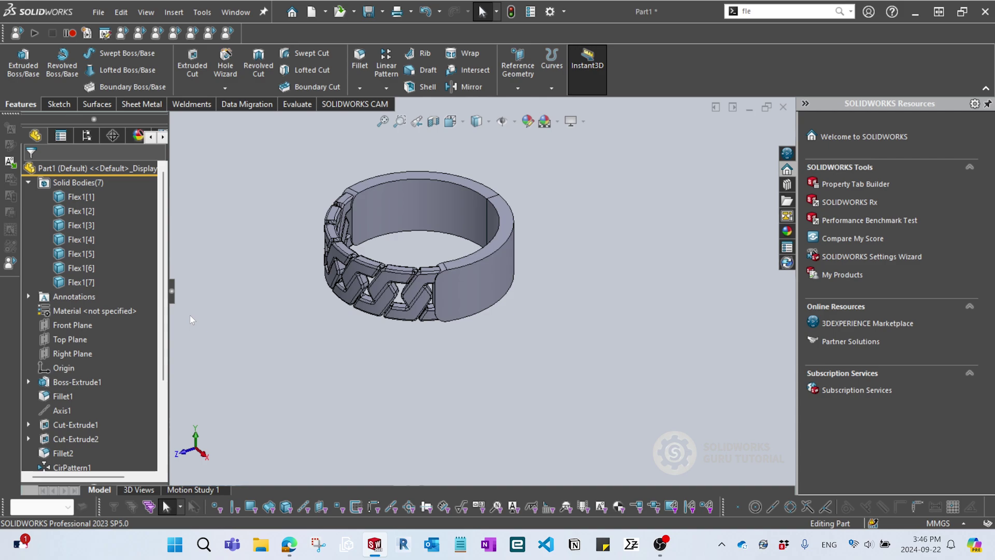
click(85, 200)
click(199, 287)
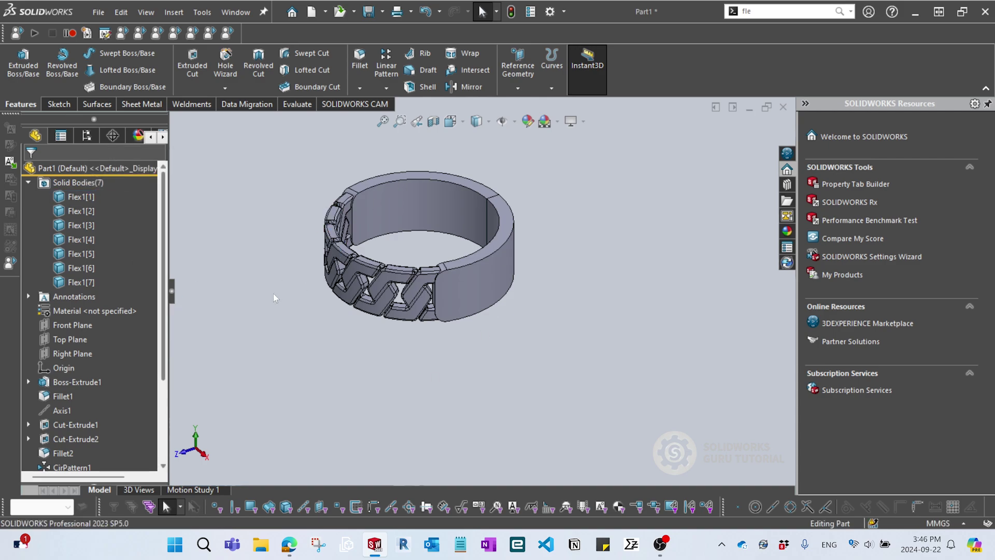
click(82, 198)
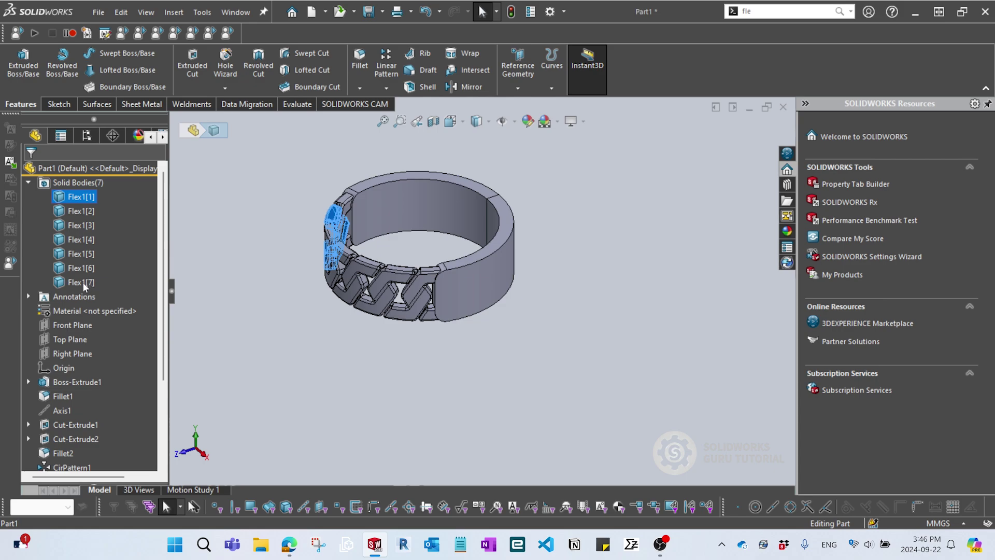
shift+click(85, 284)
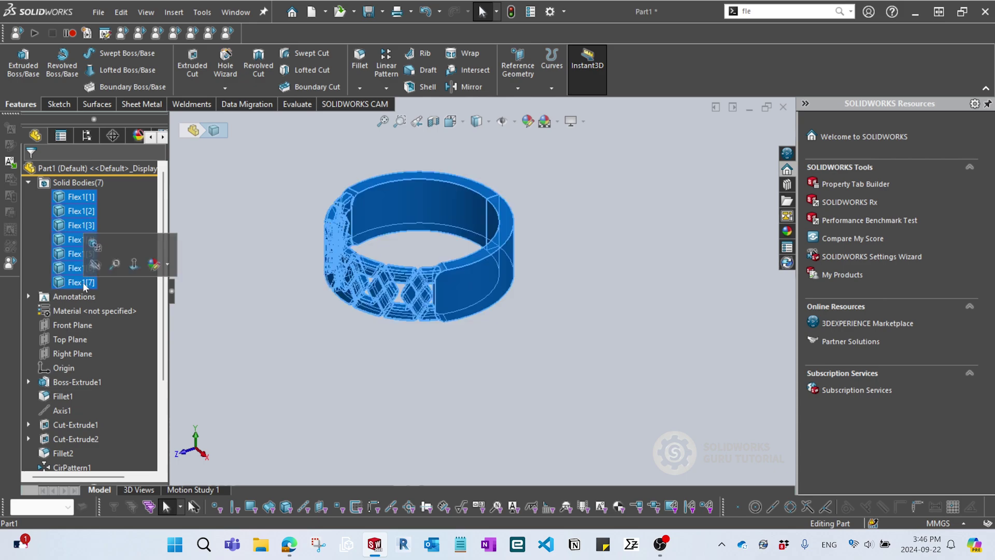
right_click(79, 201)
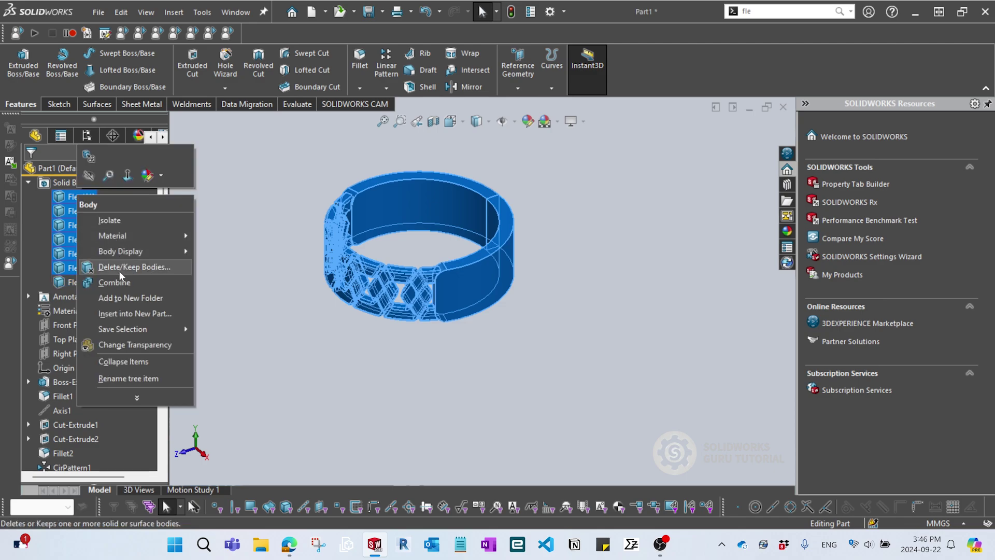
click(117, 284)
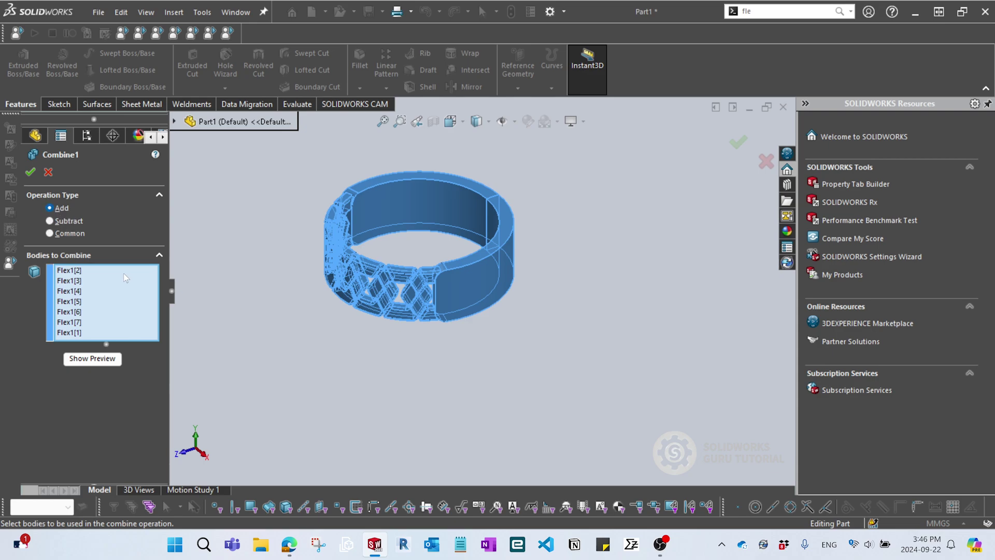
click(30, 171)
middle_drag(292, 366, 383, 363)
scroll(85, 254, up, 1)
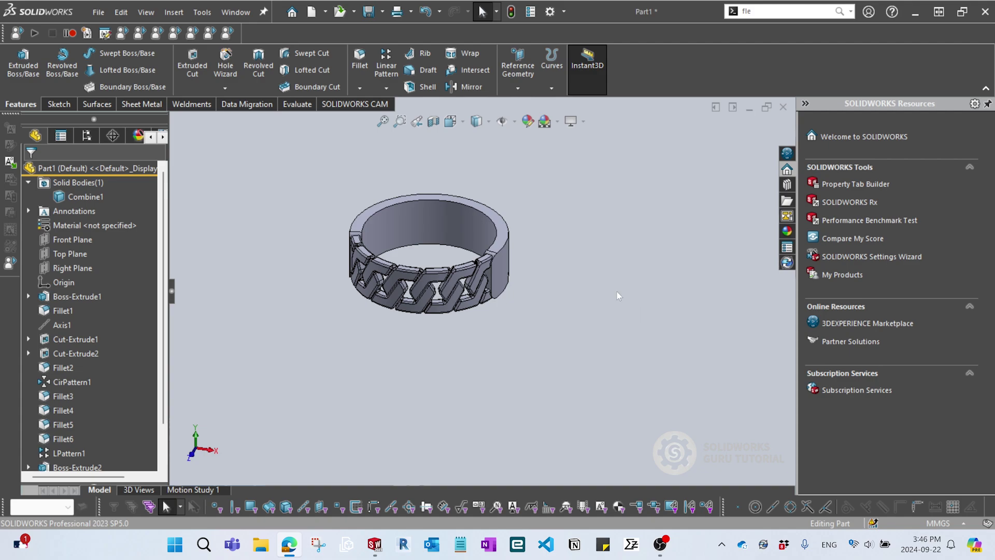
middle_drag(633, 300, 483, 280)
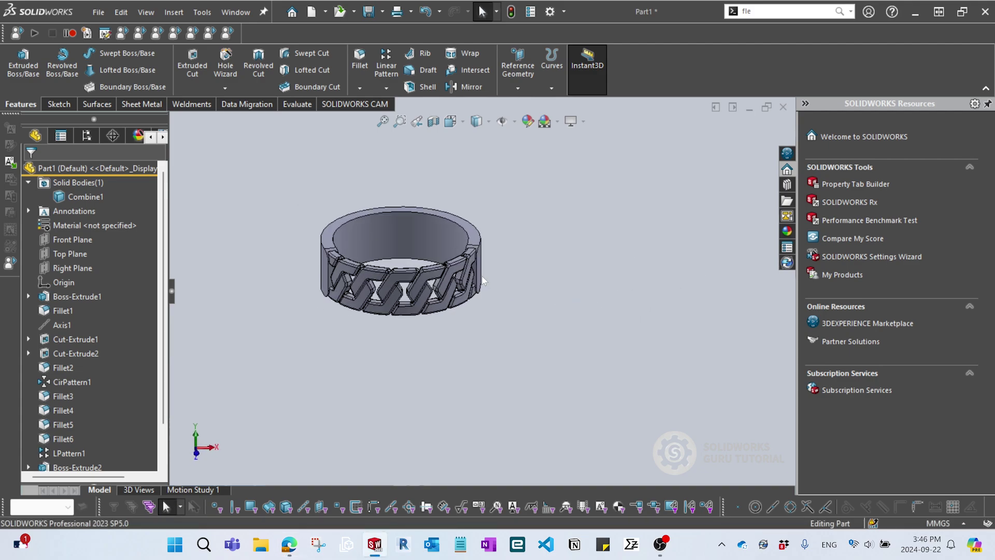
Apply the polished platinum metal appearance to the whole part
click(794, 229)
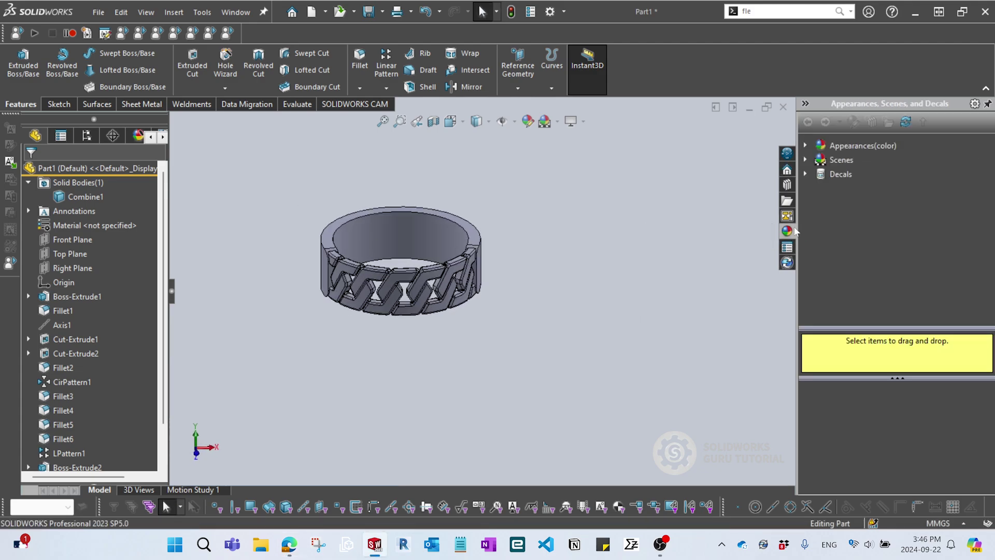
click(805, 146)
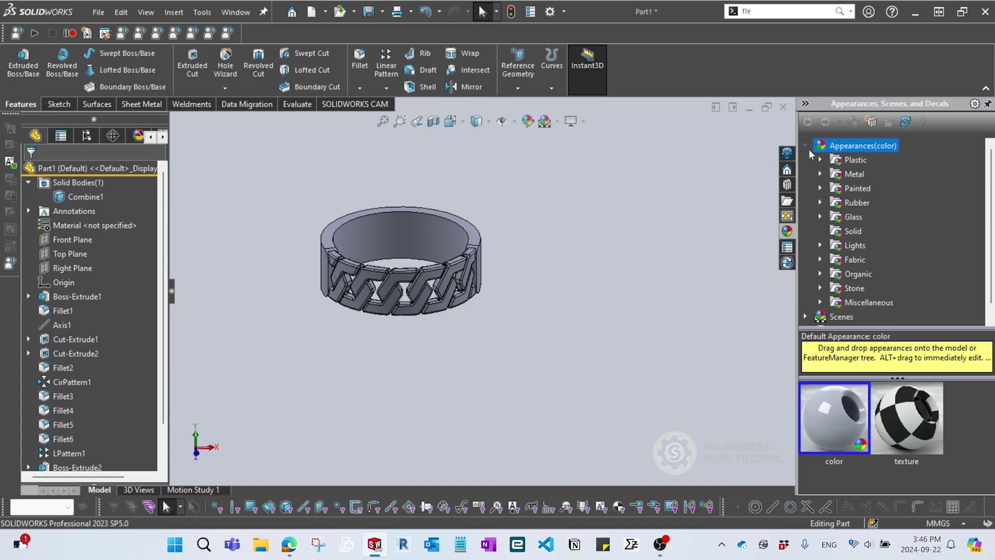
double_click(825, 175)
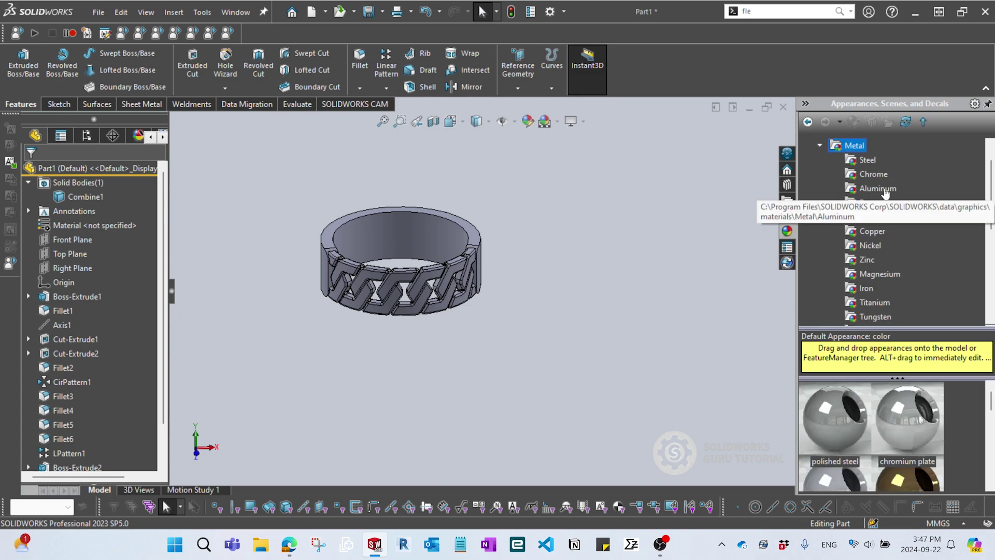
scroll(918, 232, down, 1)
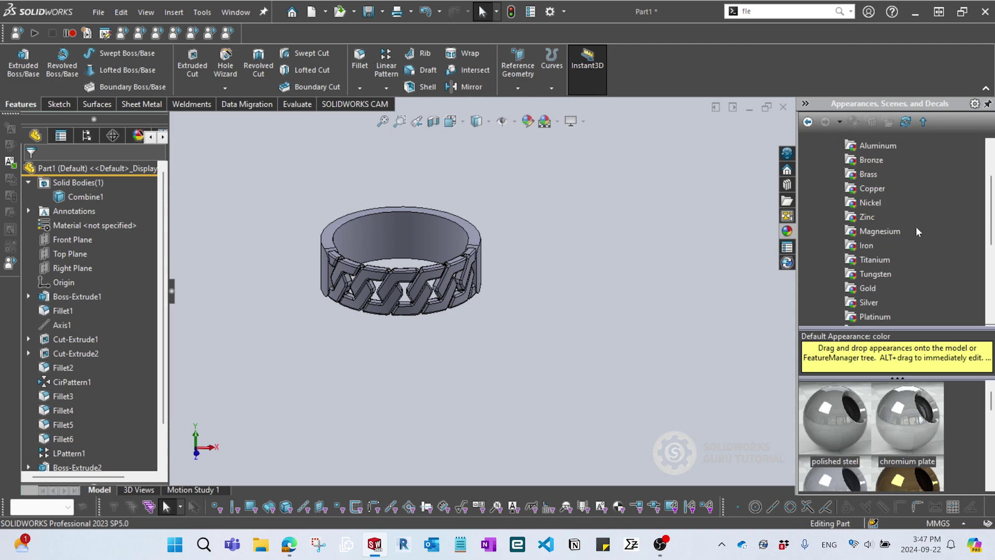
scroll(918, 231, down, 1)
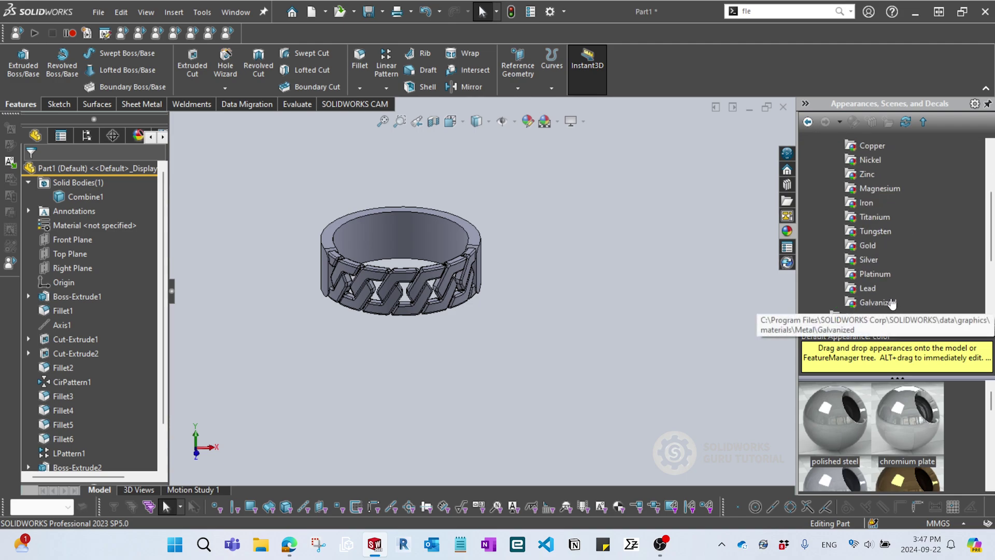
click(877, 275)
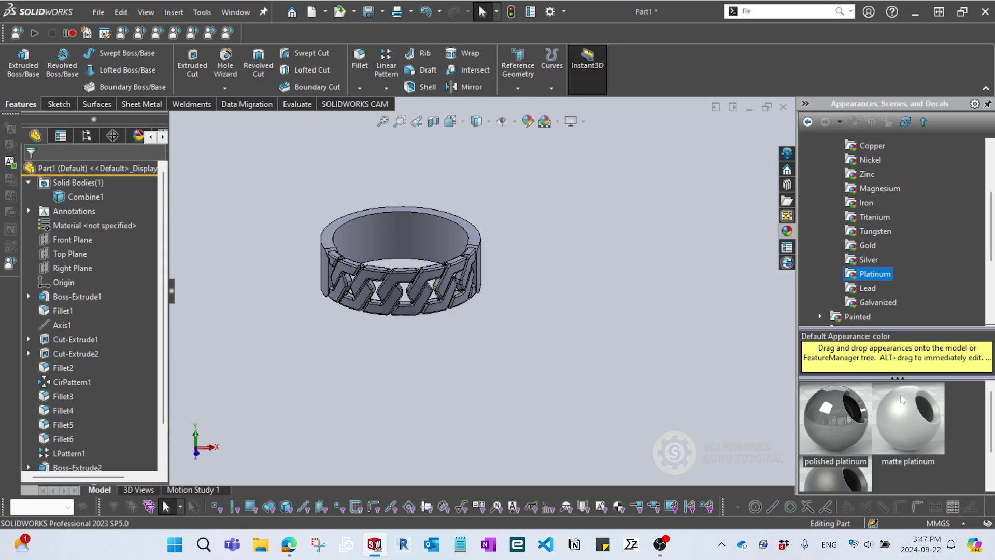
click(833, 410)
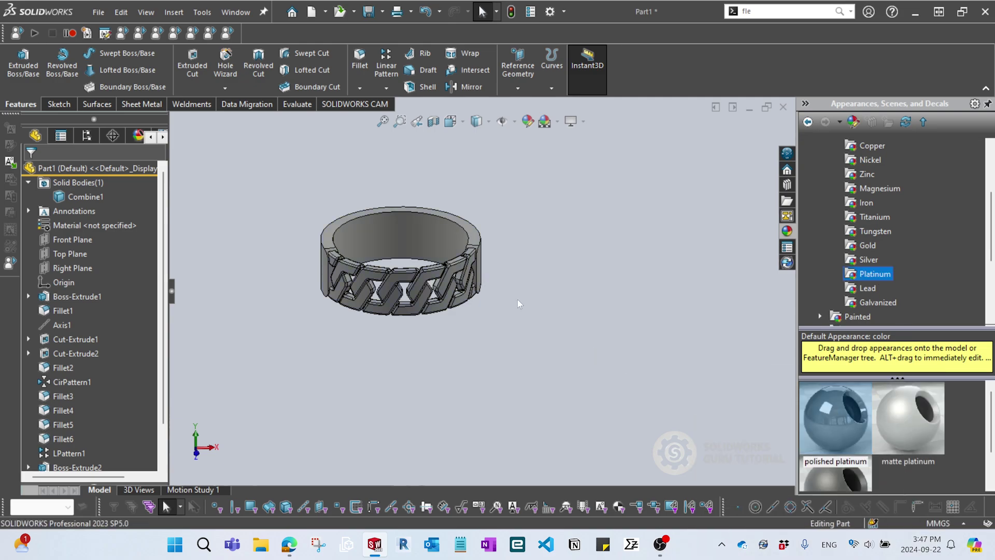
middle_drag(594, 337, 560, 346)
Change the color of the part's polished platinum appearance to the dark grey standard swatch
click(163, 138)
click(163, 138)
click(163, 137)
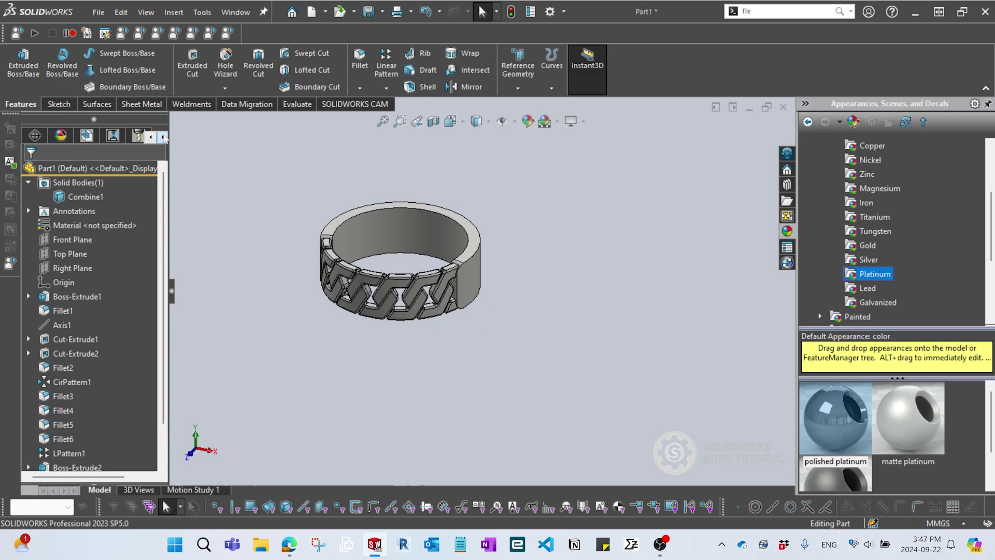
click(61, 136)
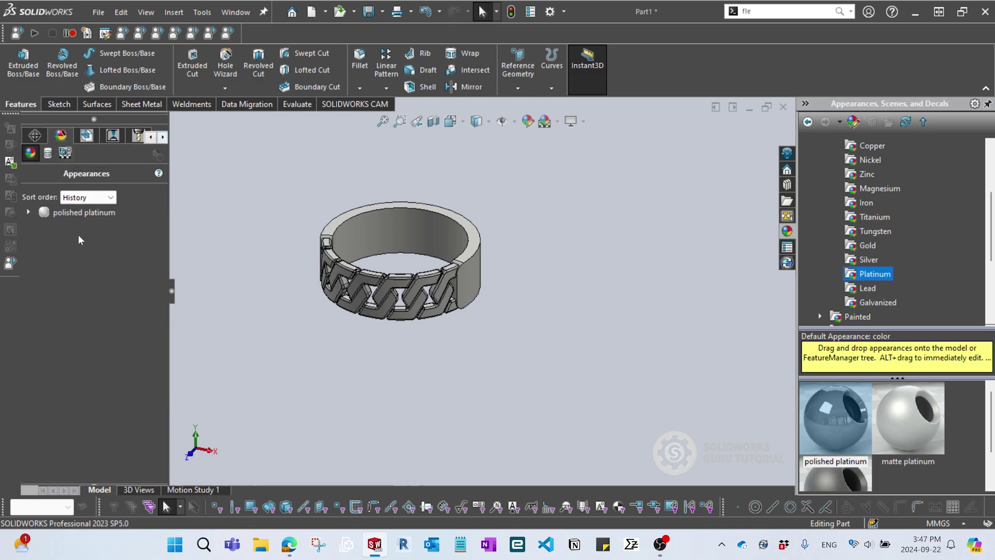
click(80, 212)
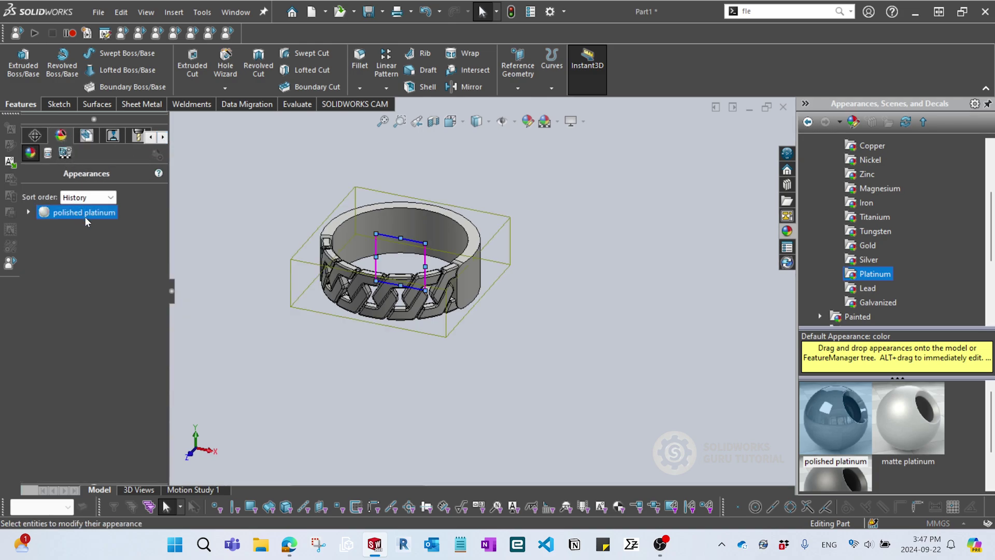
double_click(85, 216)
drag(173, 292, 194, 294)
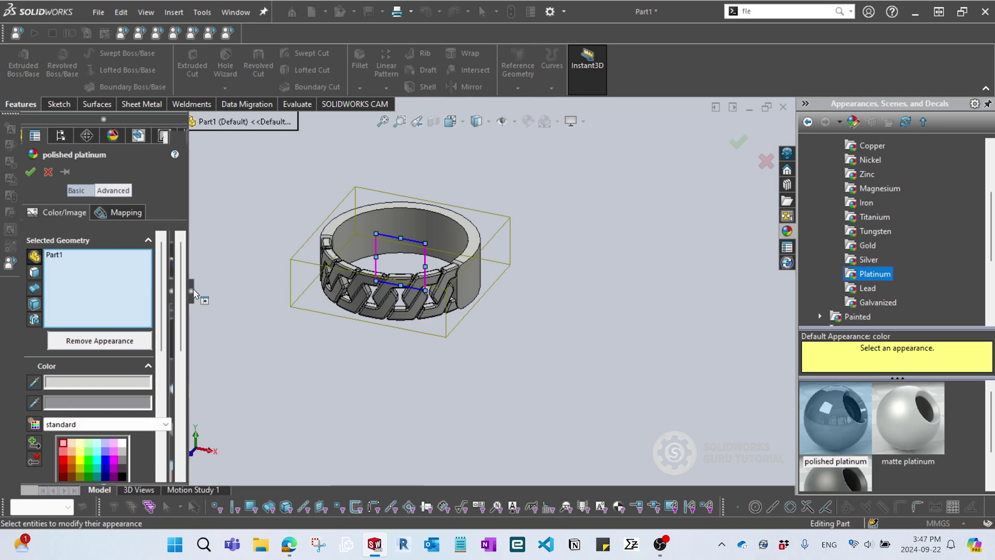
scroll(152, 330, down, 3)
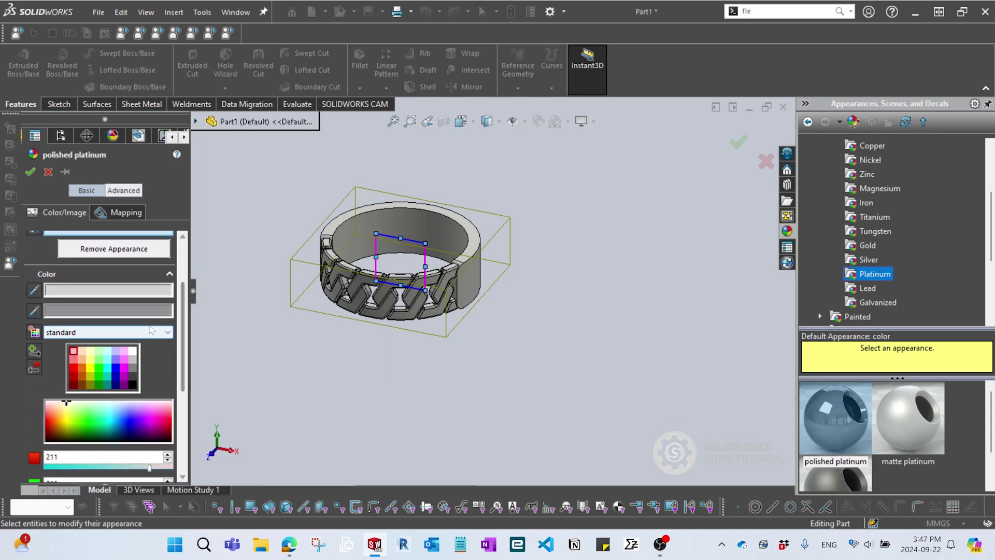
click(132, 381)
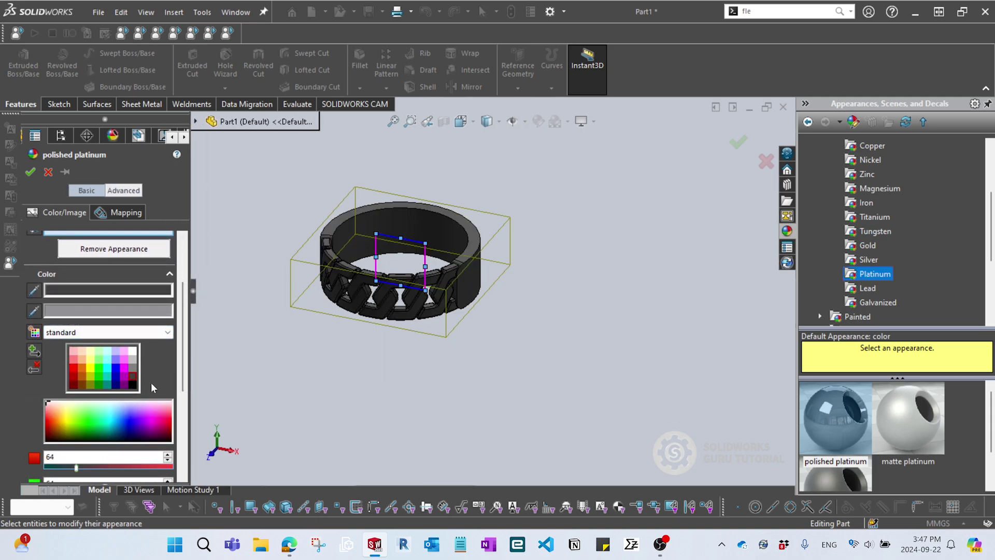
middle_drag(300, 392, 355, 366)
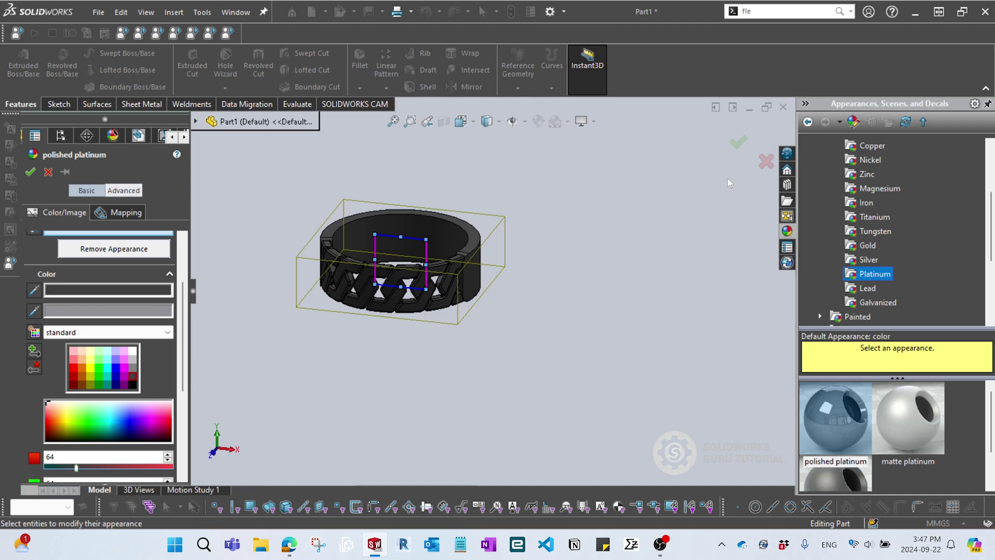
click(739, 142)
middle_drag(496, 365, 486, 360)
scroll(391, 322, down, 2)
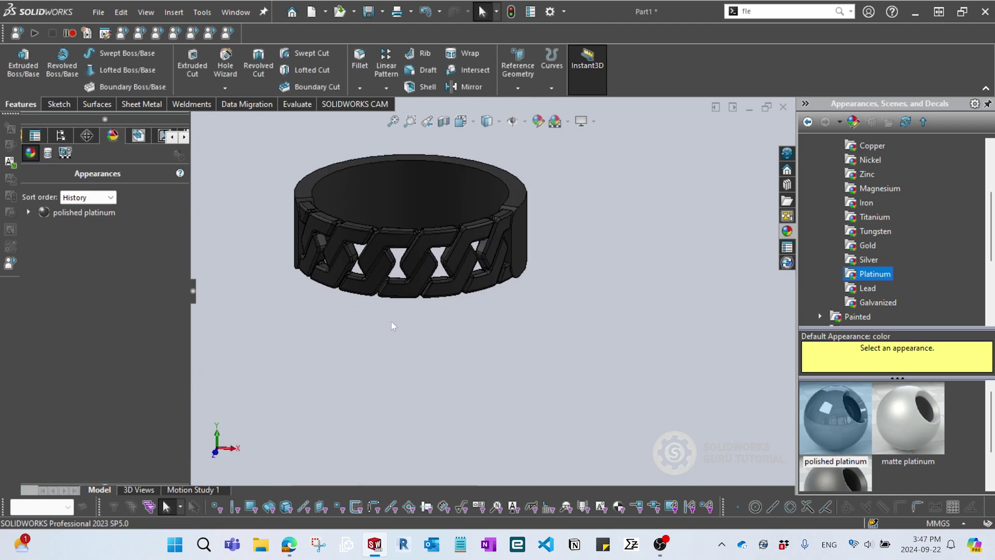
Apply polished platinum to only the single link face beside the wide plain end strip
middle_drag(391, 321, 313, 301)
scroll(421, 239, down, 6)
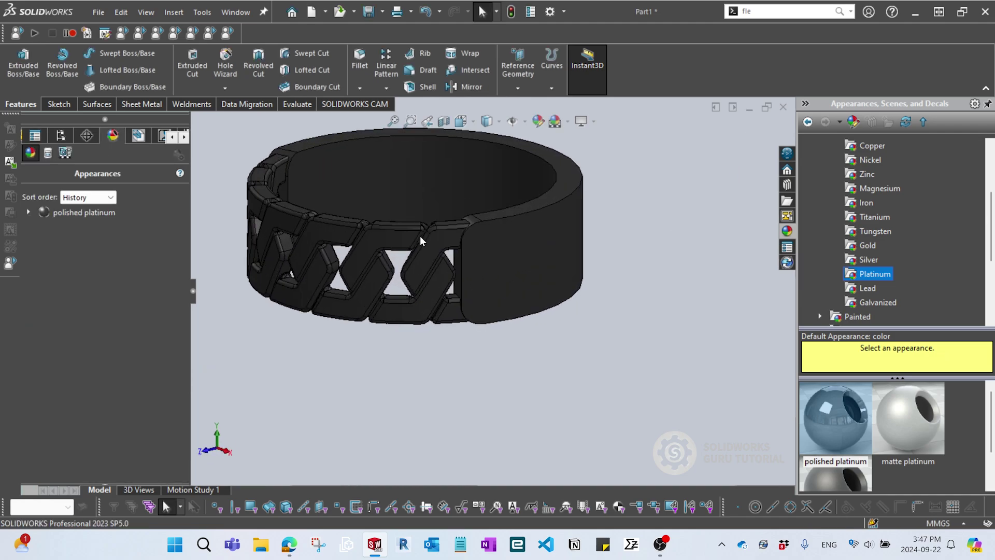
drag(831, 417, 434, 260)
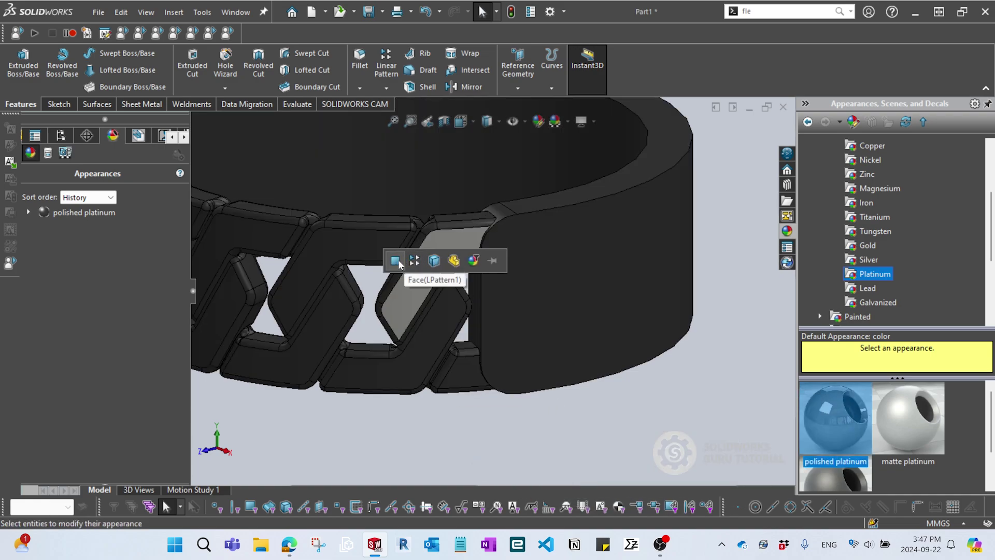
click(397, 260)
scroll(434, 442, up, 4)
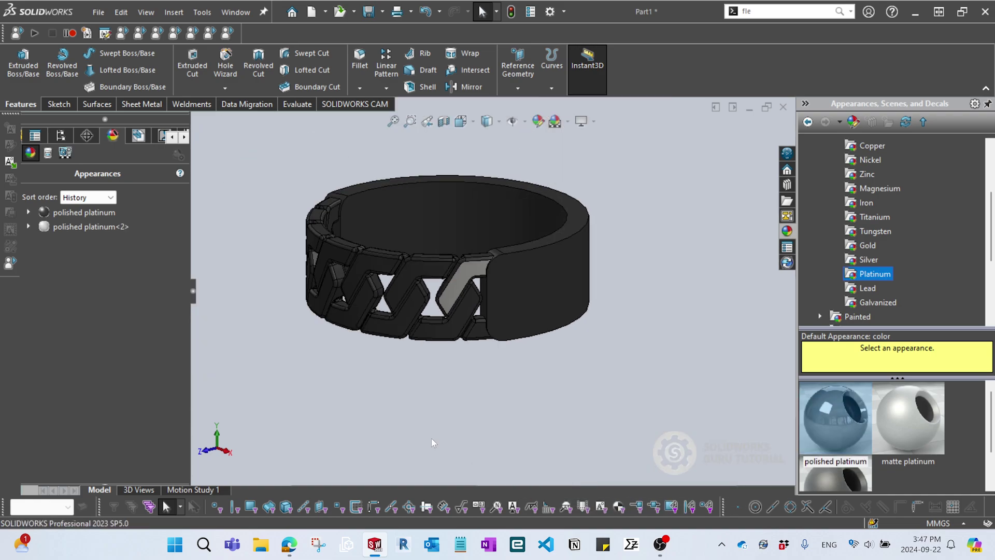
Extend the light polished platinum appearance to the next seven outer link faces along the band
double_click(90, 227)
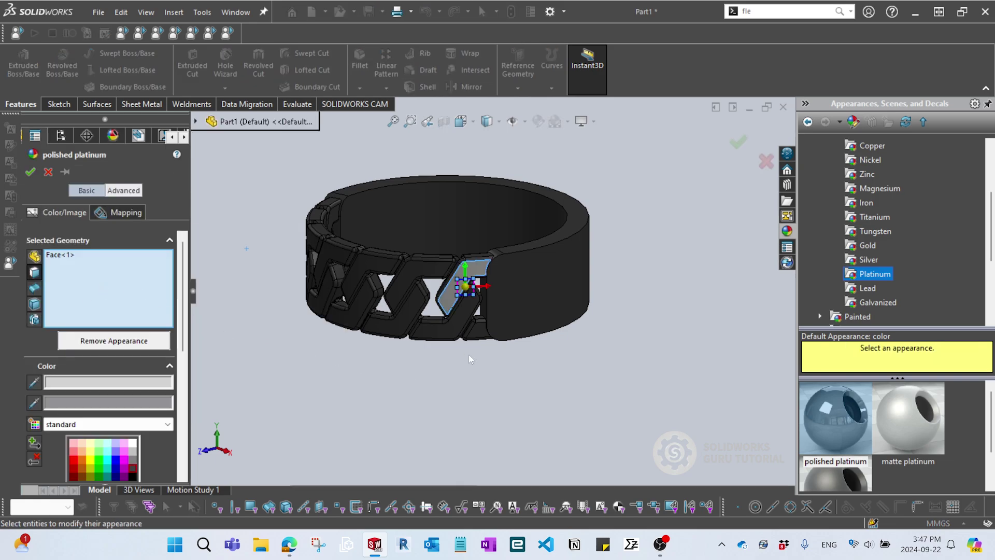
scroll(471, 322, down, 5)
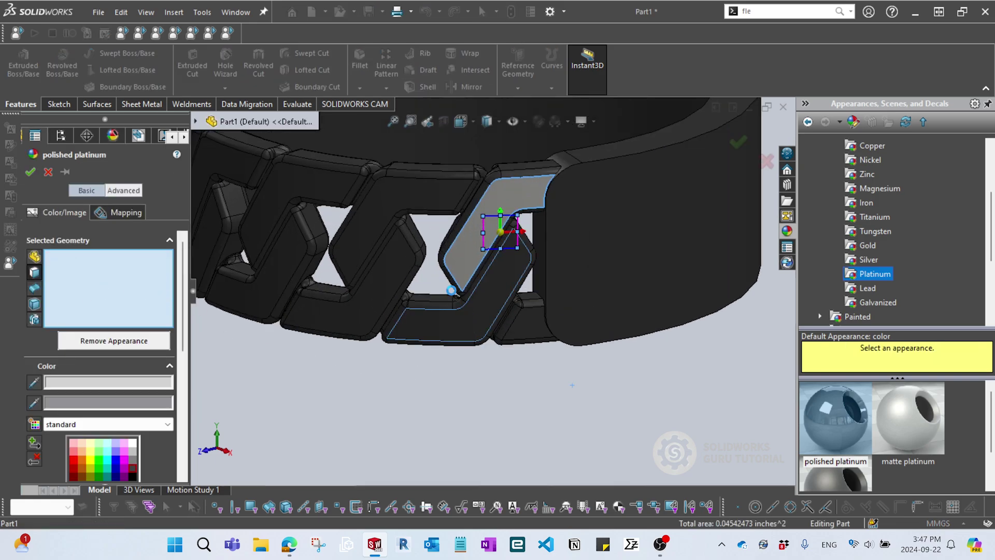
click(471, 322)
click(363, 254)
click(396, 288)
scroll(355, 241, up, 4)
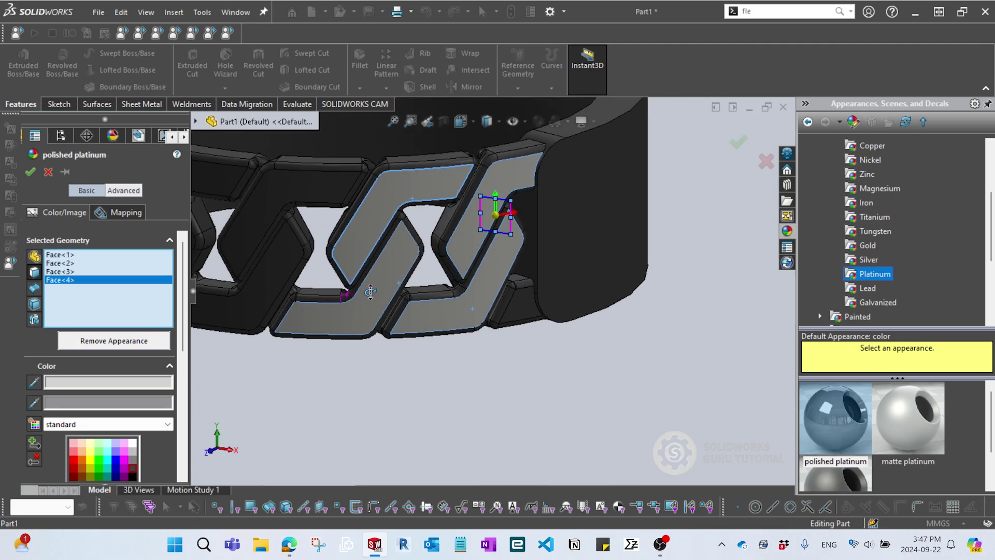
click(355, 242)
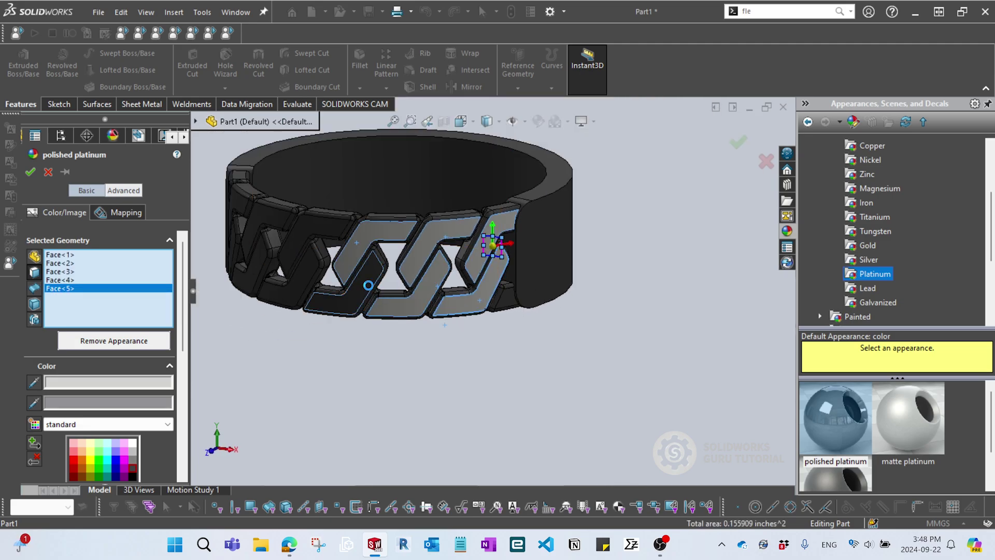
click(332, 254)
click(303, 247)
click(307, 268)
scroll(303, 272, up, 2)
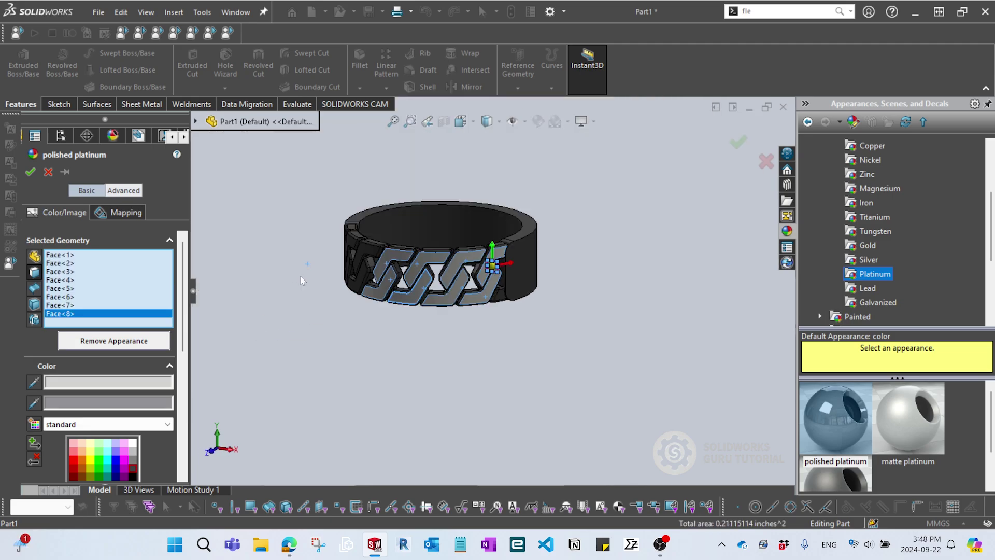
Add the remaining four outer link faces and the small partial link face at the band's far end to the light platinum appearance
scroll(437, 278, down, 5)
click(487, 271)
click(422, 310)
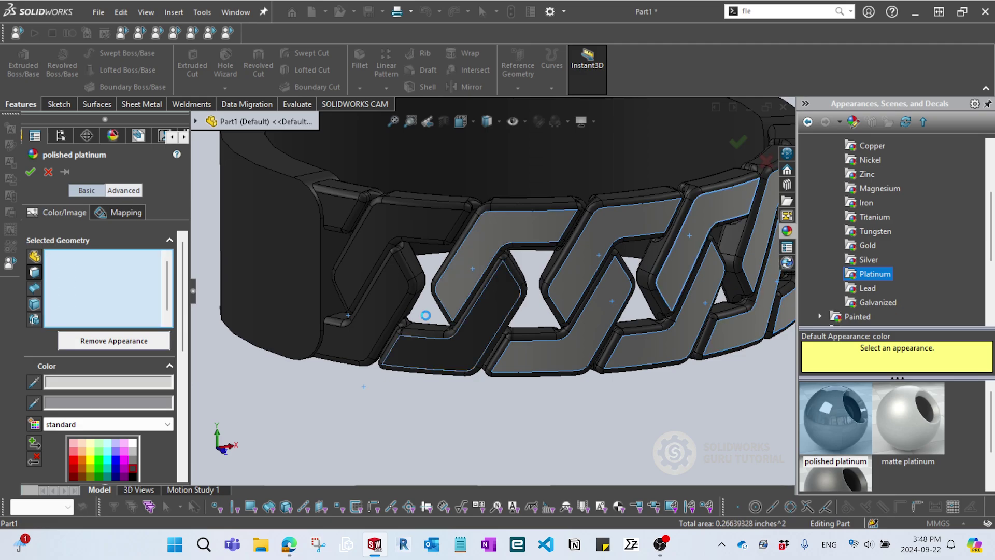
click(385, 312)
click(364, 248)
click(338, 214)
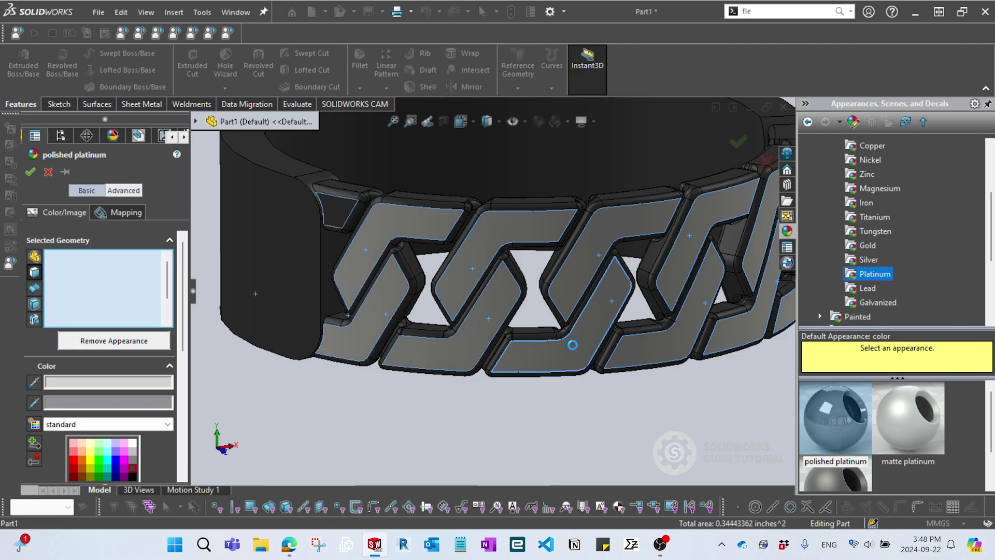
Add the small partial link face at the lower edge of the band's starting end and accept the light platinum appearance
scroll(584, 340, up, 4)
middle_drag(584, 340, 536, 337)
scroll(536, 338, down, 3)
click(568, 292)
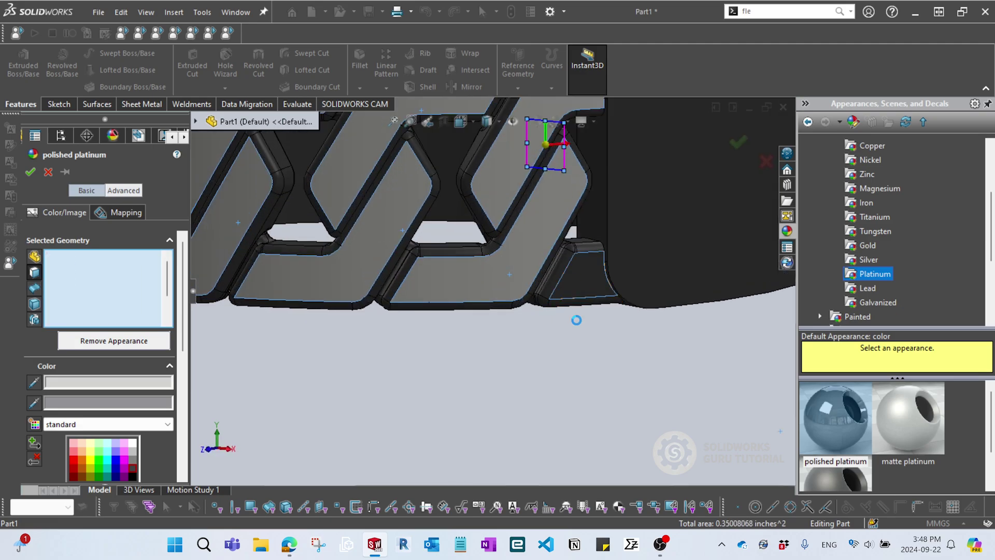
scroll(508, 311, up, 4)
middle_drag(454, 331, 501, 334)
click(737, 141)
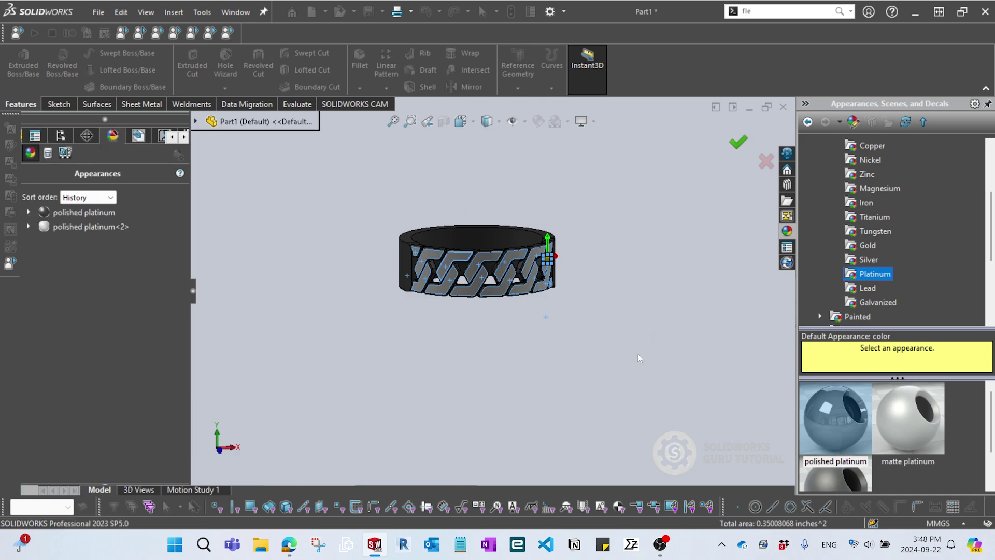
Set the ring's display style to shaded without edges
middle_drag(637, 353, 458, 299)
scroll(460, 292, down, 2)
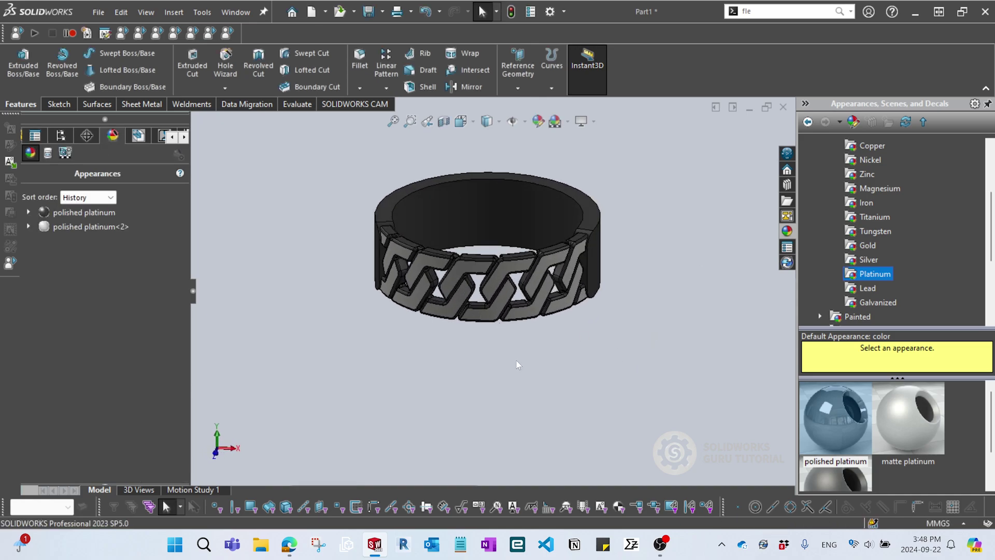
middle_drag(517, 359, 538, 353)
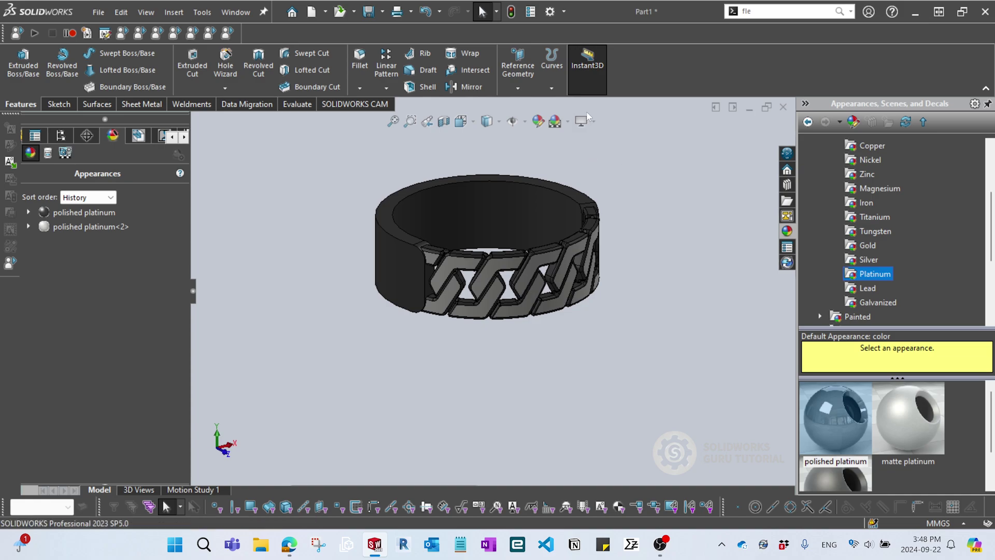
click(499, 122)
click(487, 155)
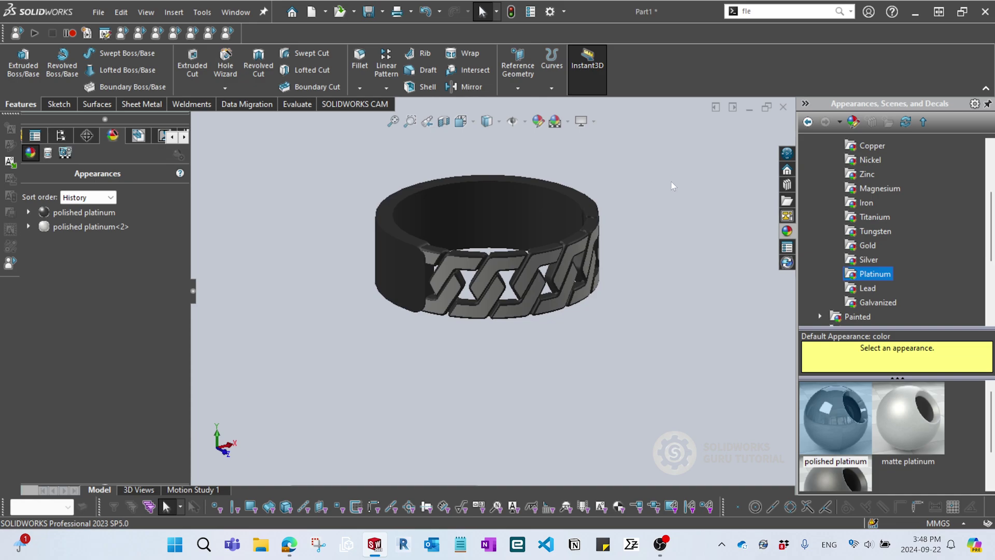
Turn on RealView Graphics and Shadows In Shaded Mode for the ring's display
middle_drag(671, 186, 595, 139)
click(593, 122)
click(599, 137)
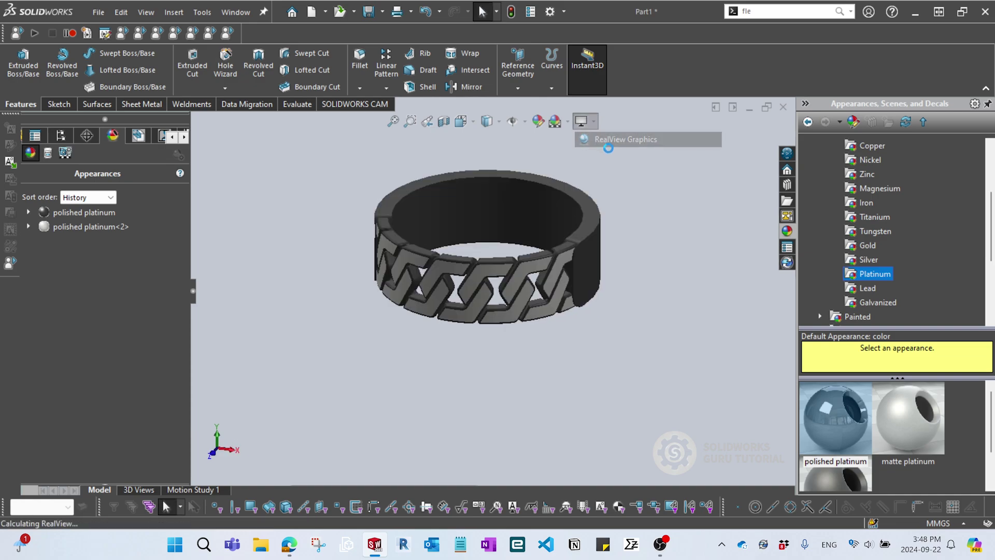
click(593, 122)
click(619, 151)
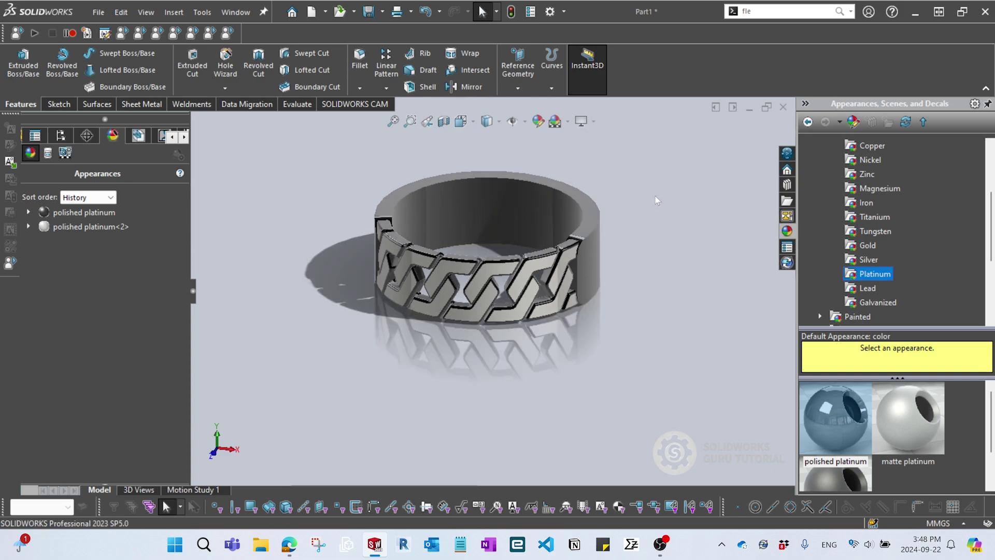
Turn on Ambient Occlusion and Perspective for the ring's display
click(592, 122)
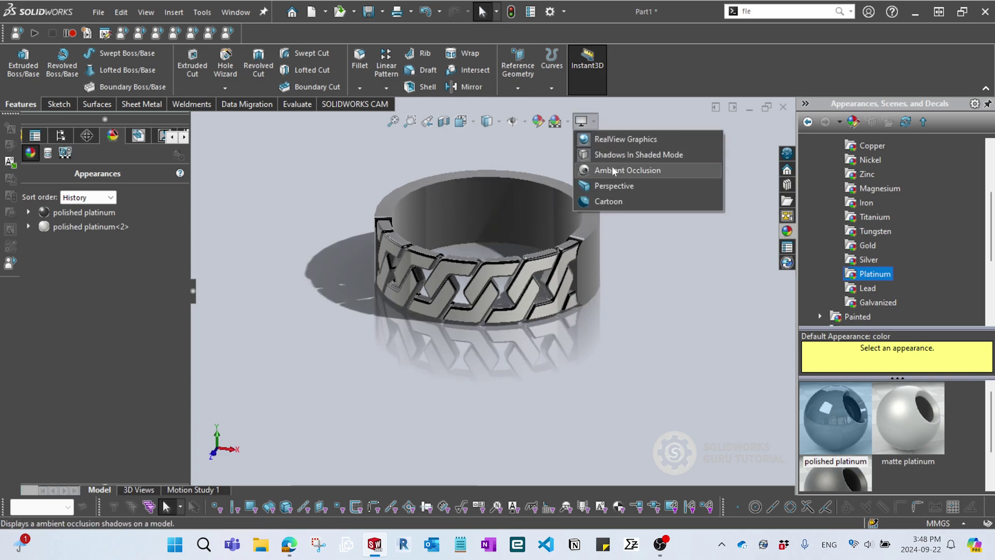
click(615, 171)
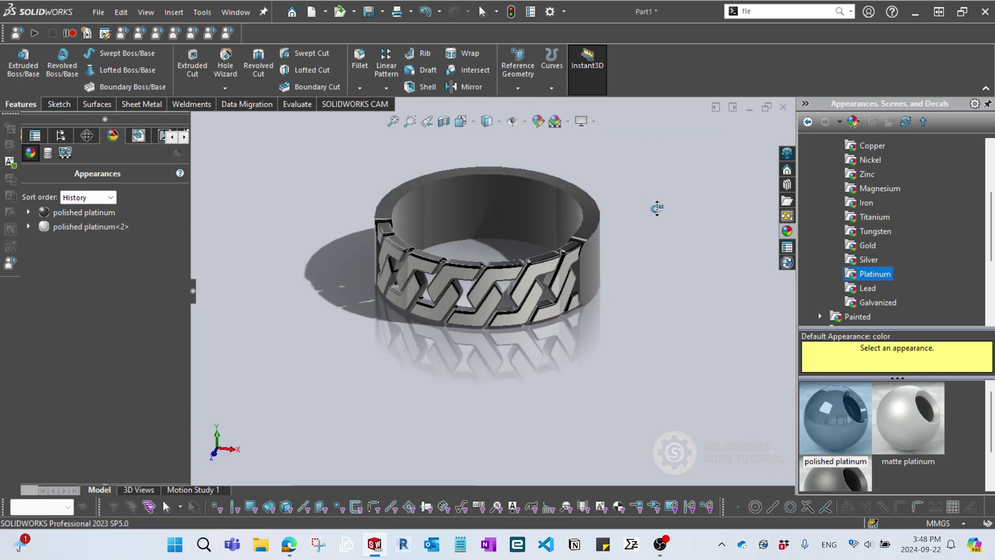
click(593, 119)
click(623, 188)
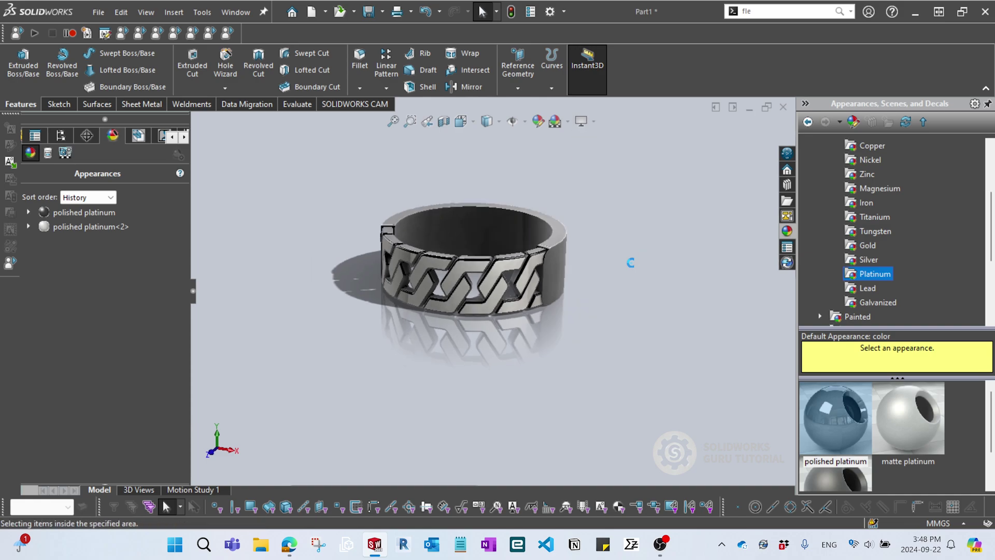
click(594, 121)
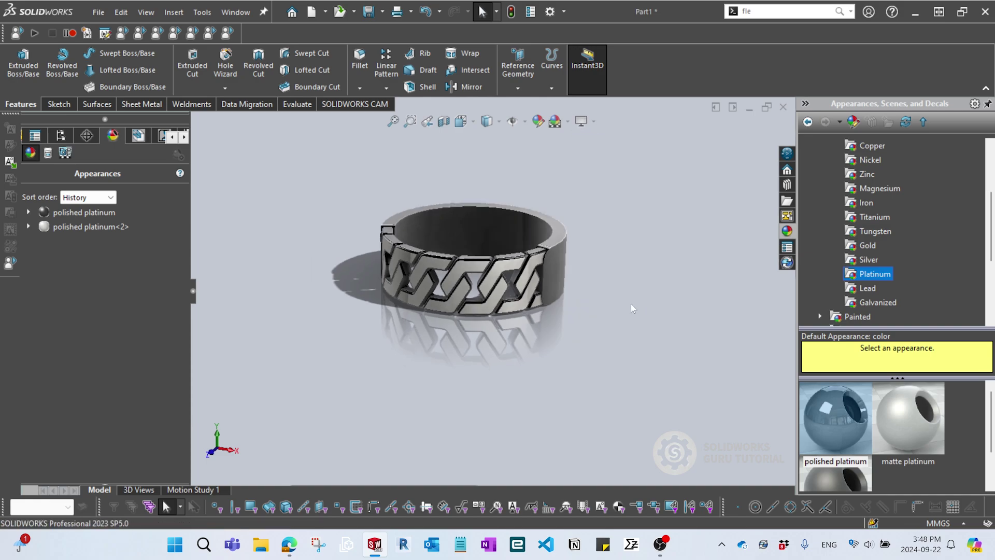
middle_drag(505, 327, 510, 331)
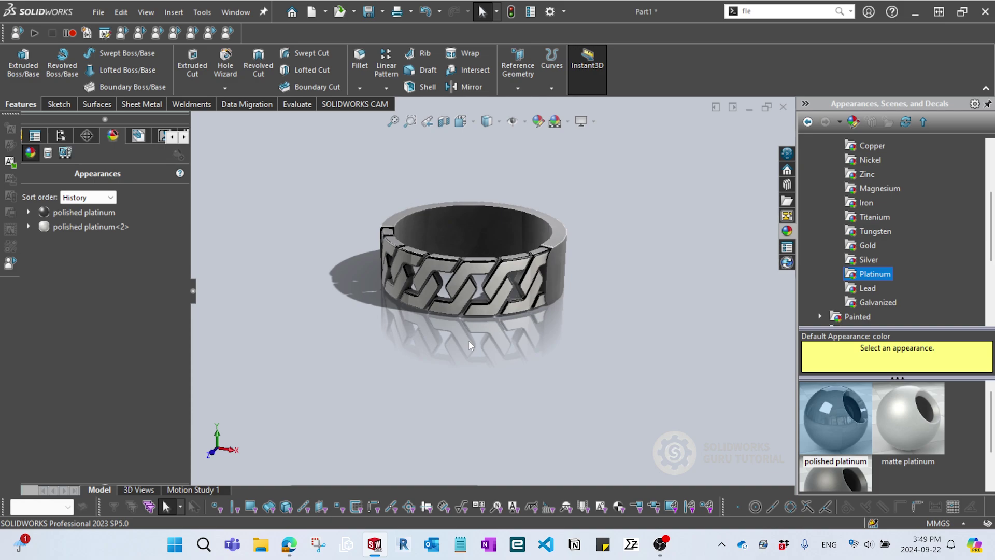
middle_drag(468, 341, 478, 341)
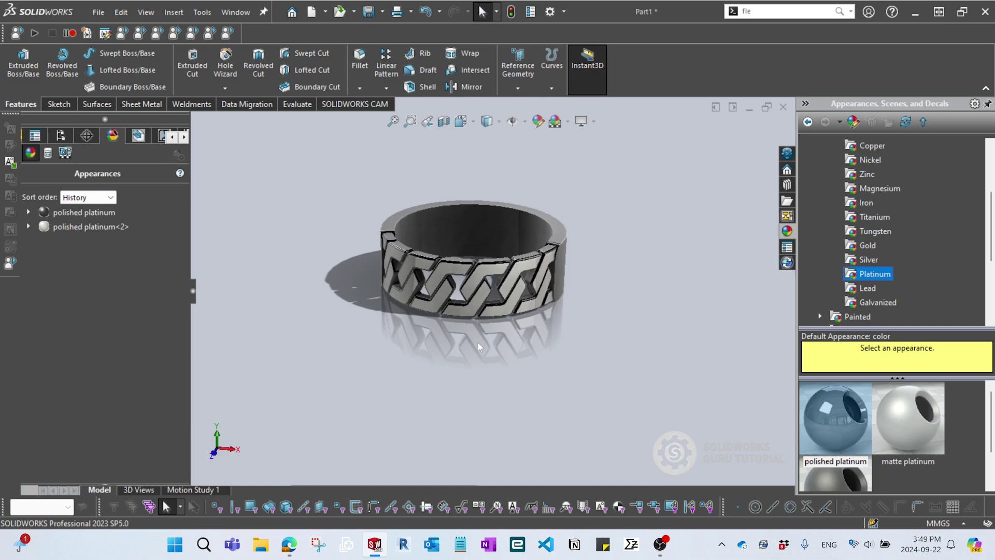